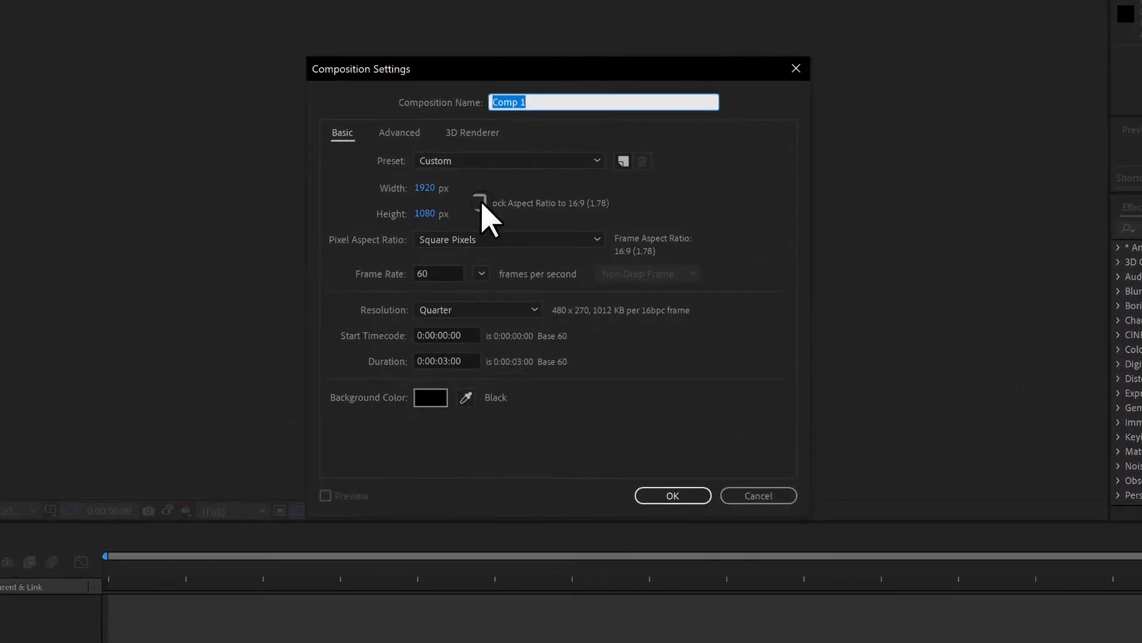
Step: Create a 1920 x 1080, 60 fps, 3-second composition and add a comp-size light gray solid
{"action": "left_click", "coordinate": [674, 488]}
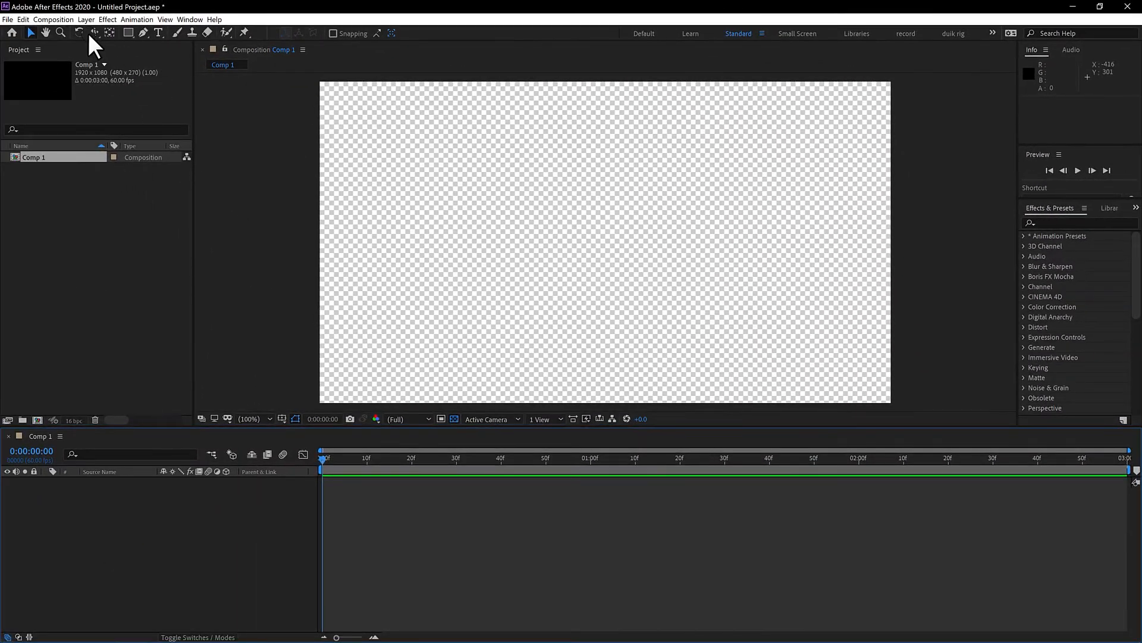
{"action": "left_click", "coordinate": [87, 21]}
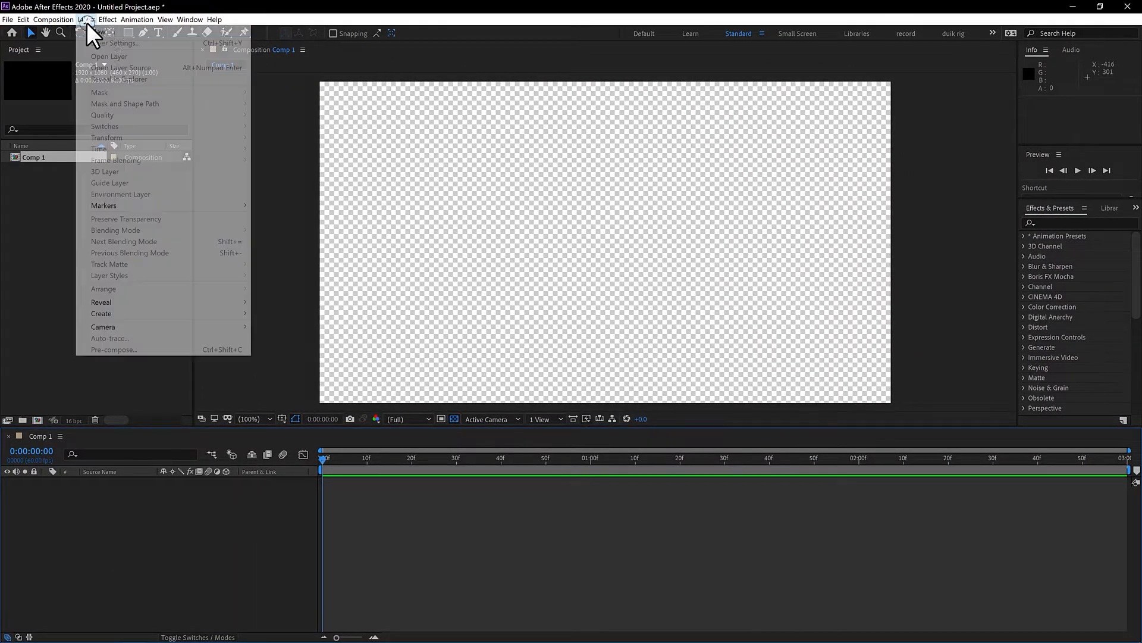
{"action": "mouse_move", "coordinate": [106, 31]}
{"action": "left_click", "coordinate": [298, 44]}
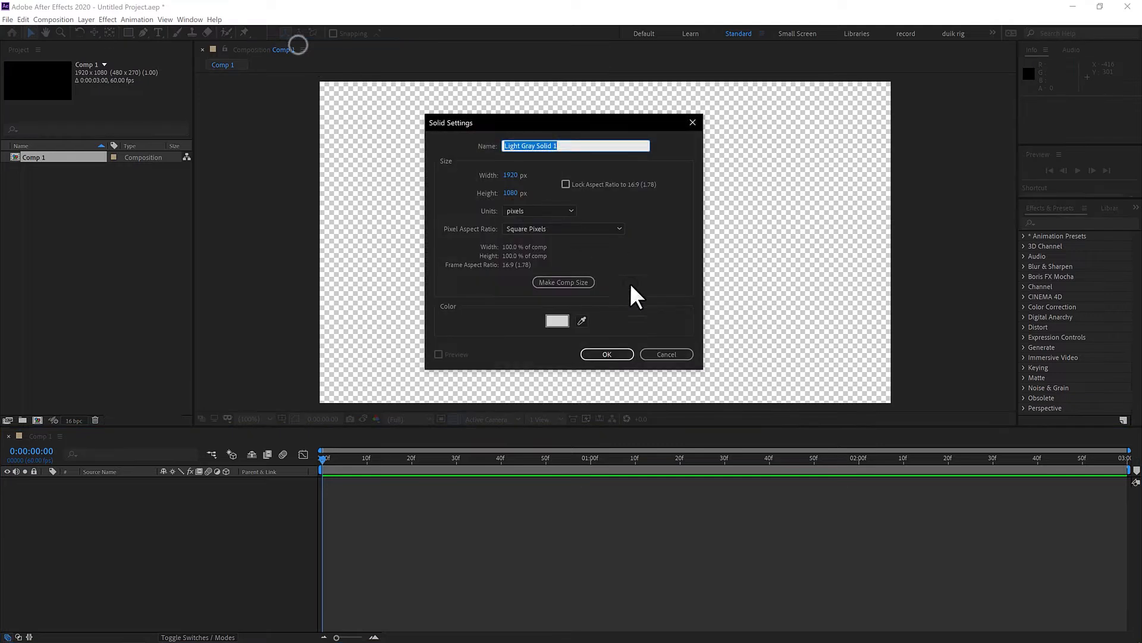
{"action": "left_click", "coordinate": [546, 284]}
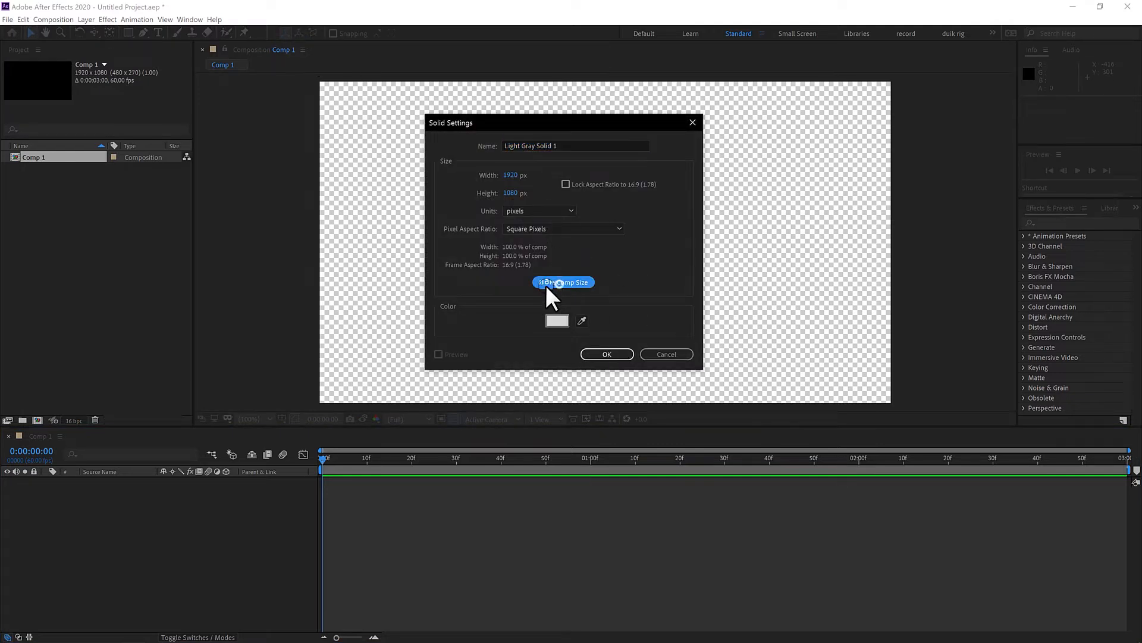
{"action": "left_click", "coordinate": [607, 355]}
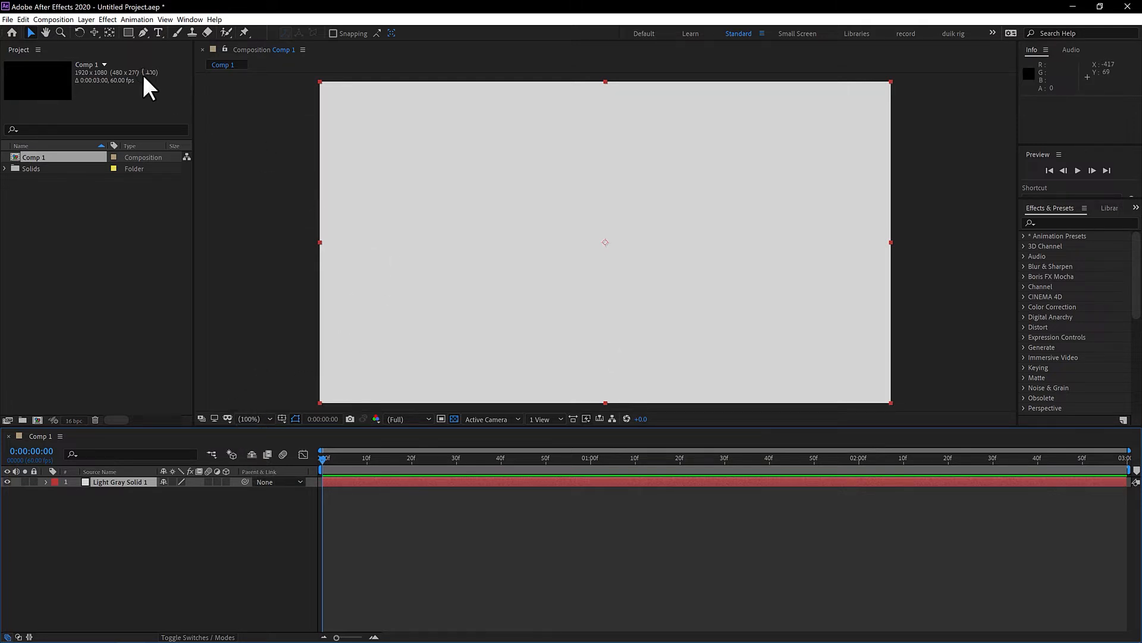
Step: Draw a closed wavy shape with the Pen tool, filling the lower part of the frame and extending past both sides
{"action": "left_click", "coordinate": [132, 512]}
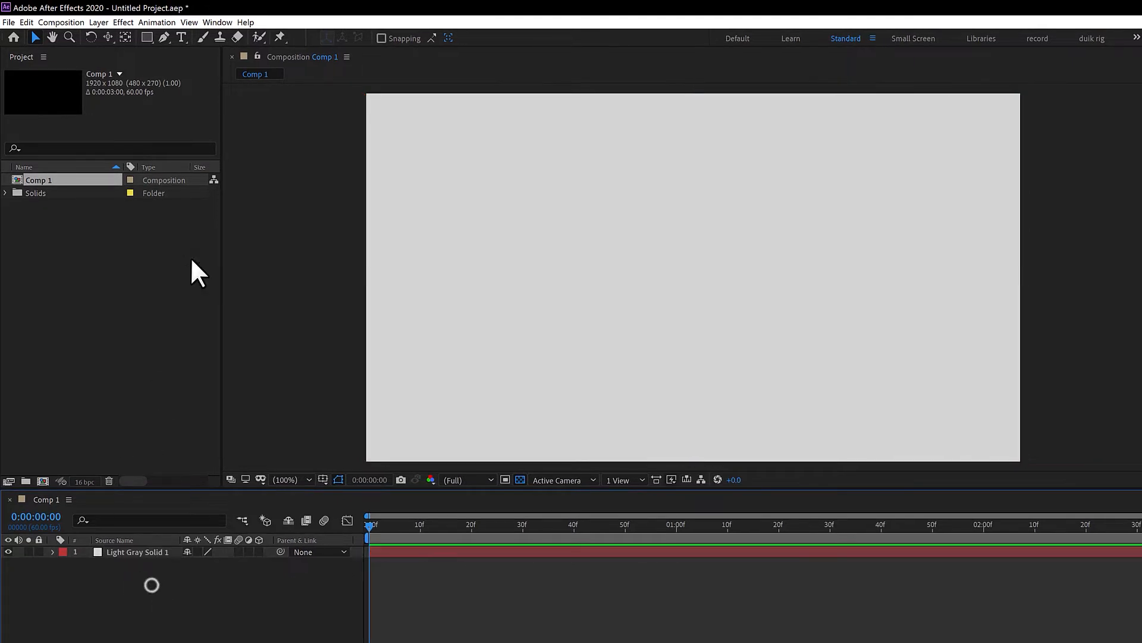
{"action": "left_click", "coordinate": [163, 38]}
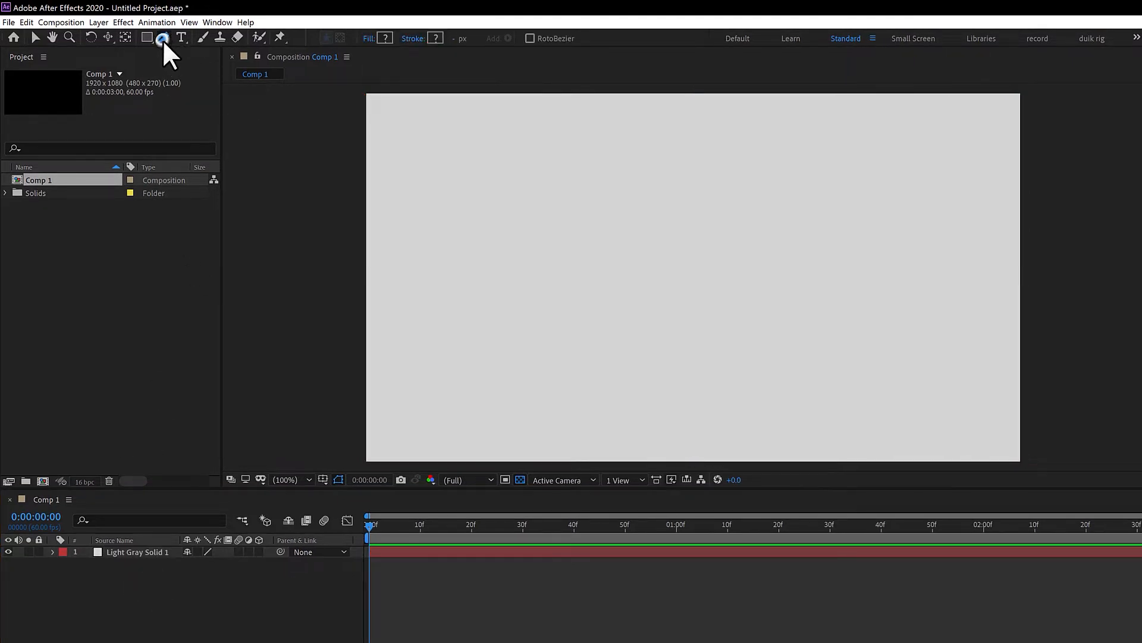
{"action": "left_click", "coordinate": [338, 223]}
{"action": "left_click_drag", "start_coordinate": [432, 244], "coordinate": [469, 310]}
{"action": "left_click_drag", "start_coordinate": [452, 348], "coordinate": [513, 360]}
{"action": "left_click_drag", "start_coordinate": [653, 352], "coordinate": [640, 282]}
{"action": "left_click_drag", "start_coordinate": [725, 268], "coordinate": [752, 316]}
{"action": "left_click_drag", "start_coordinate": [816, 361], "coordinate": [875, 370]}
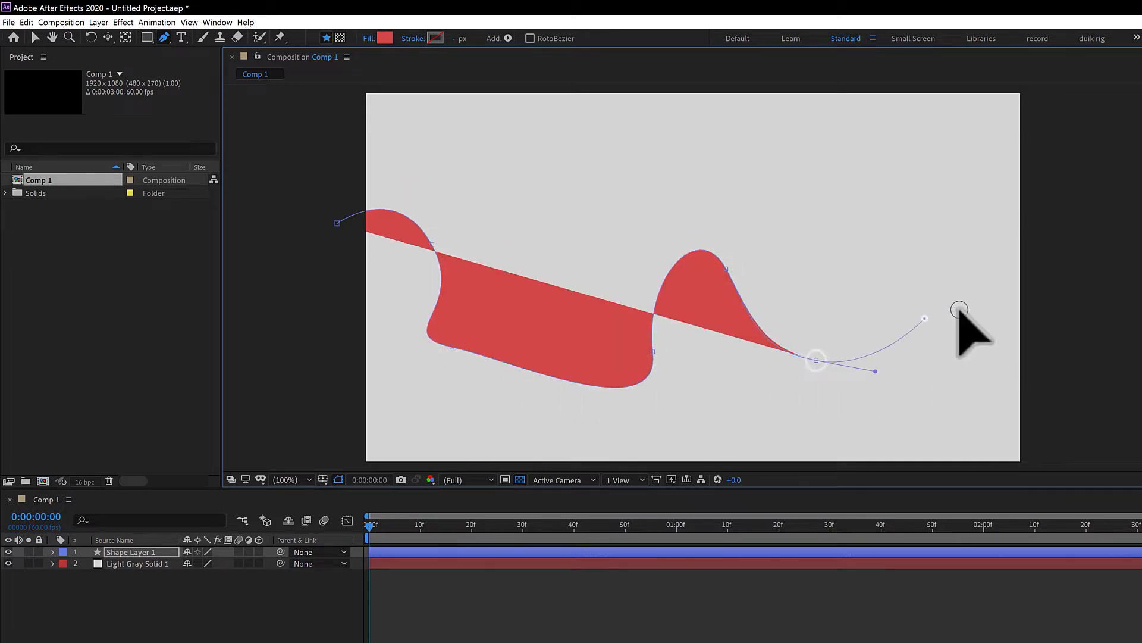
{"action": "left_click_drag", "start_coordinate": [925, 318], "coordinate": [975, 295]}
{"action": "left_click_drag", "start_coordinate": [1064, 215], "coordinate": [1088, 179]}
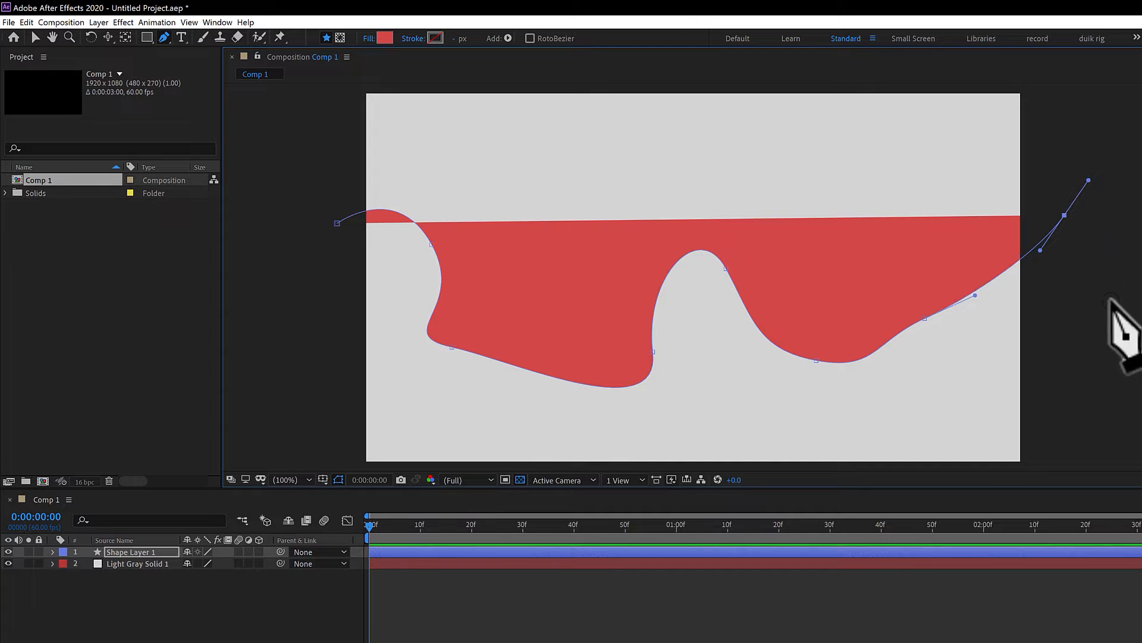
{"action": "left_click", "coordinate": [1102, 459]}
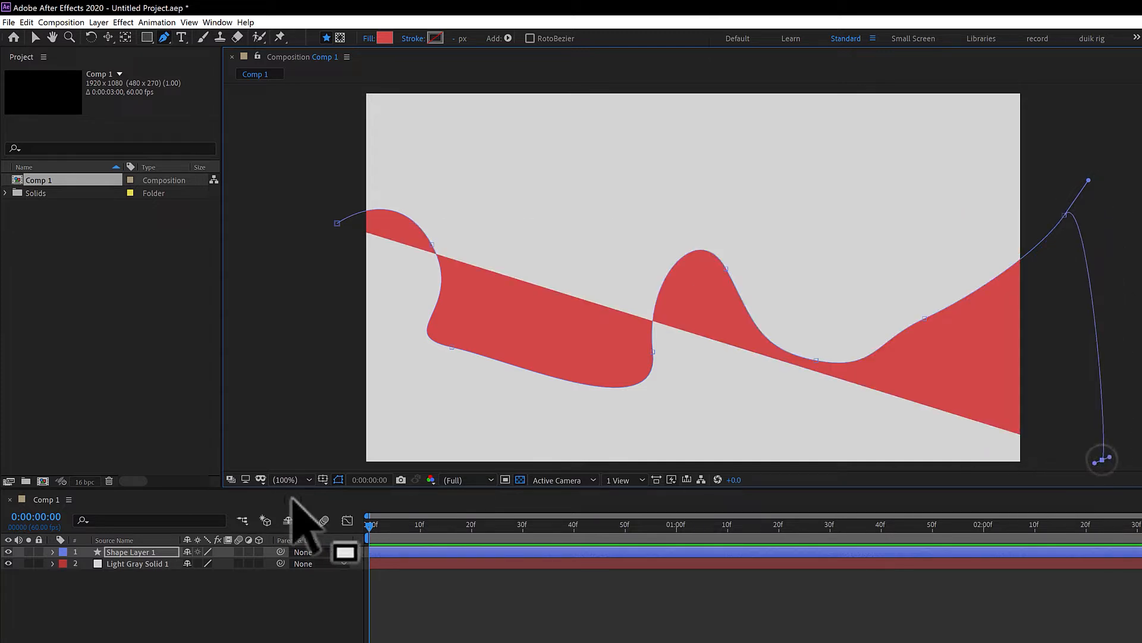
{"action": "left_click", "coordinate": [332, 462]}
{"action": "left_click_drag", "start_coordinate": [331, 461], "coordinate": [288, 619]}
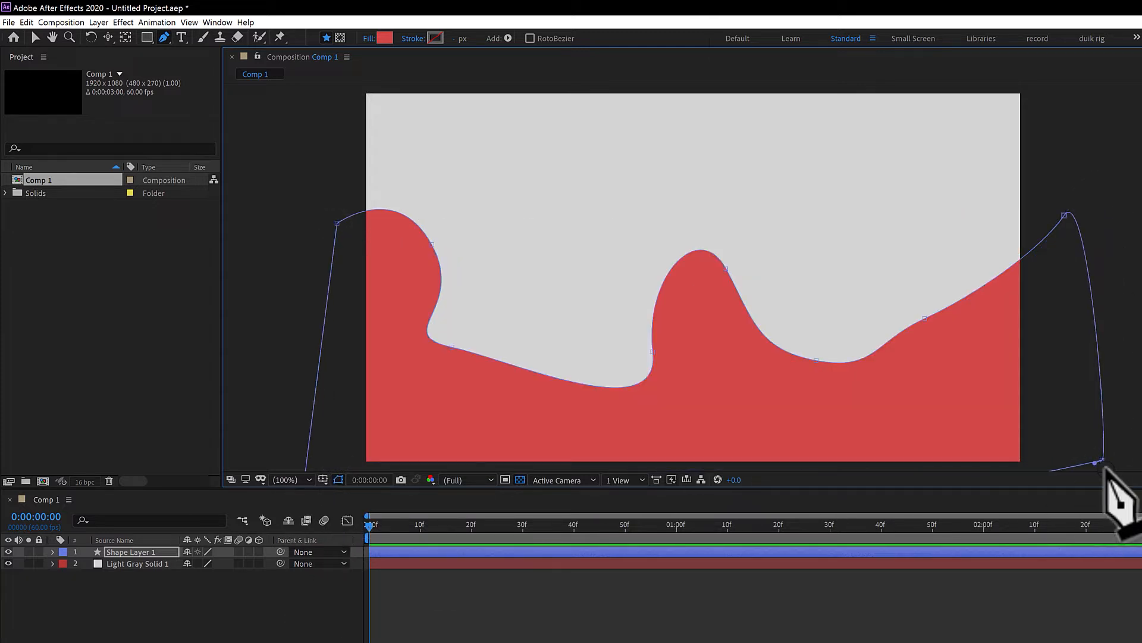
Step: Move the wave's outer corner points farther outside the frame, placing the upper left one at about -299, 236
{"action": "left_click_drag", "start_coordinate": [1102, 459], "coordinate": [1141, 506]}
{"action": "left_click_drag", "start_coordinate": [1066, 216], "coordinate": [1138, 181]}
{"action": "left_click_drag", "start_coordinate": [338, 223], "coordinate": [264, 174]}
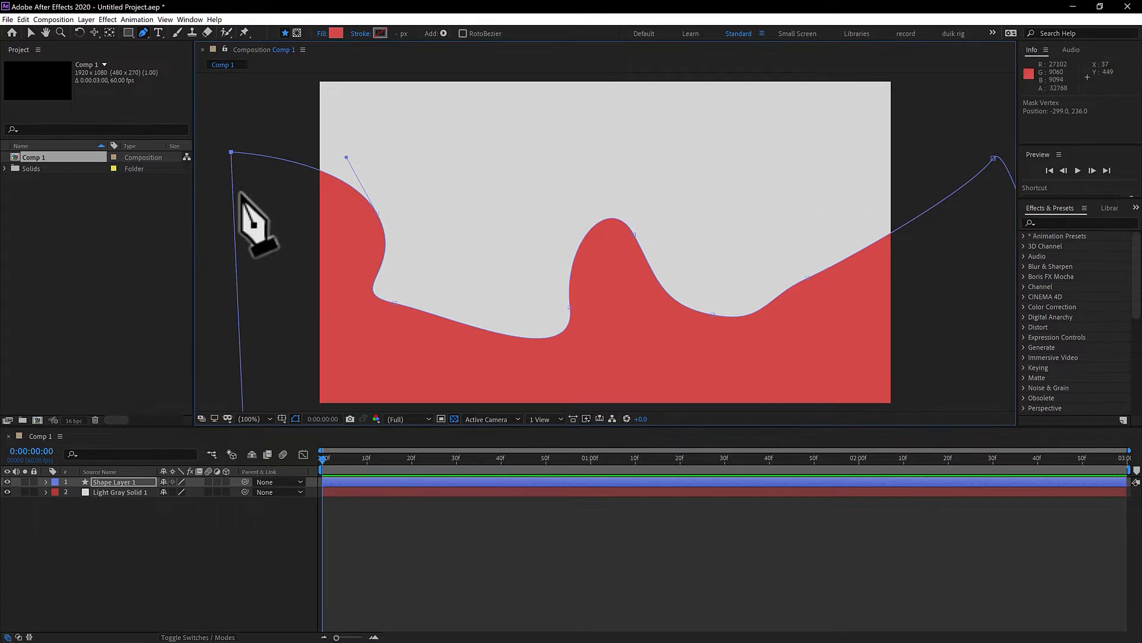
Step: Apply the Turbulent Displace effect to Shape Layer 1 and set its Amount to 100
{"action": "left_click", "coordinate": [119, 482]}
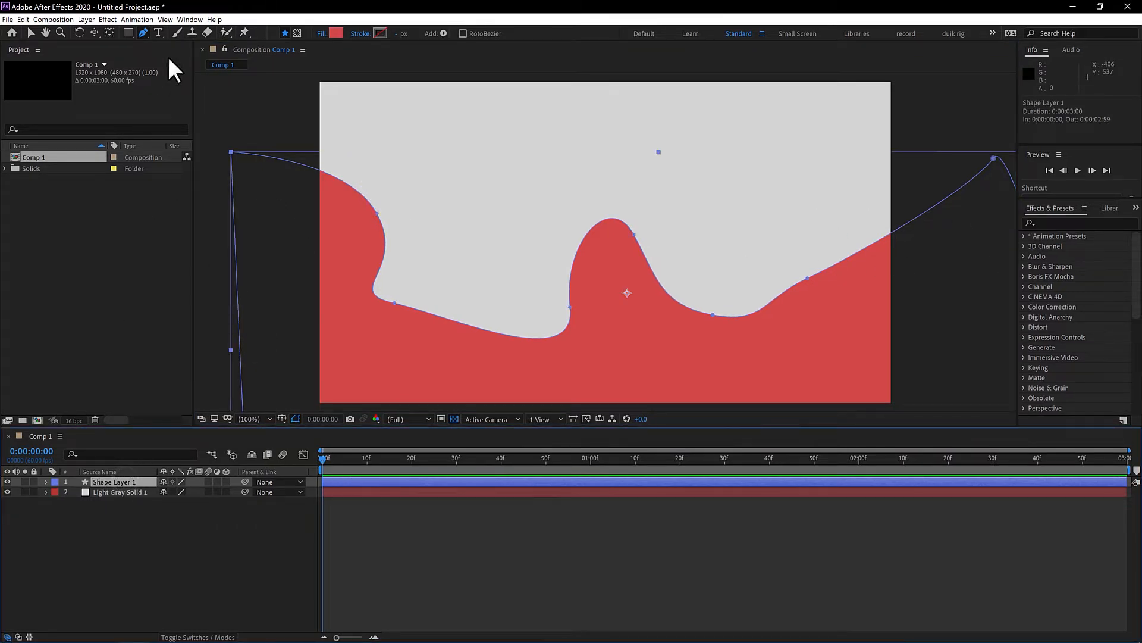
{"action": "left_click", "coordinate": [115, 19]}
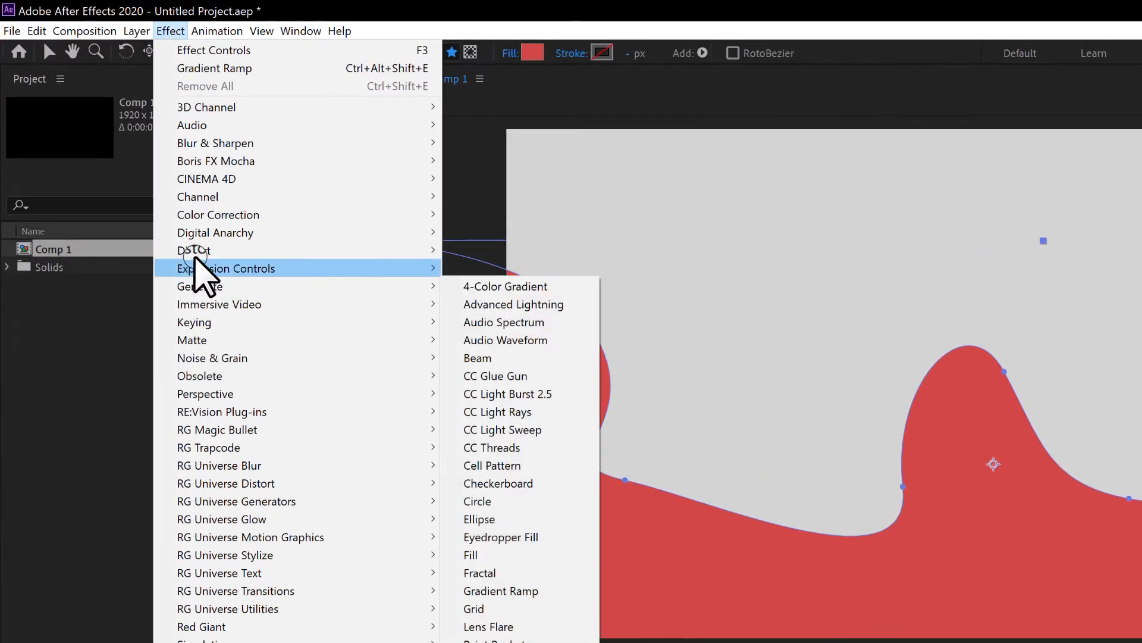
{"action": "mouse_move", "coordinate": [229, 253]}
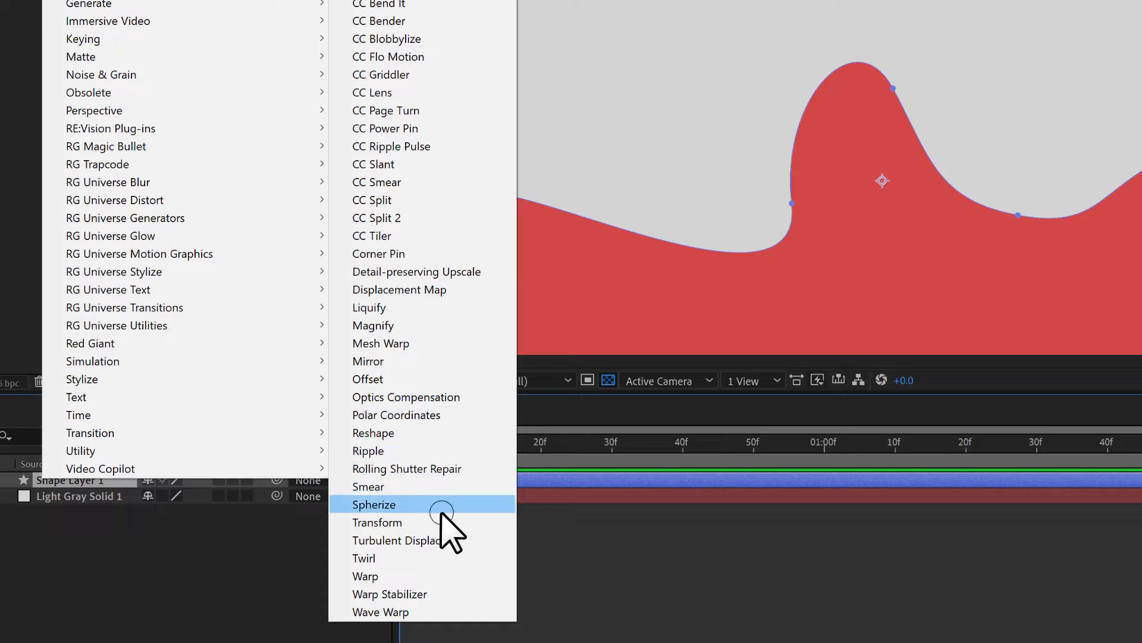
{"action": "left_click", "coordinate": [377, 539]}
{"action": "left_click", "coordinate": [159, 113]}
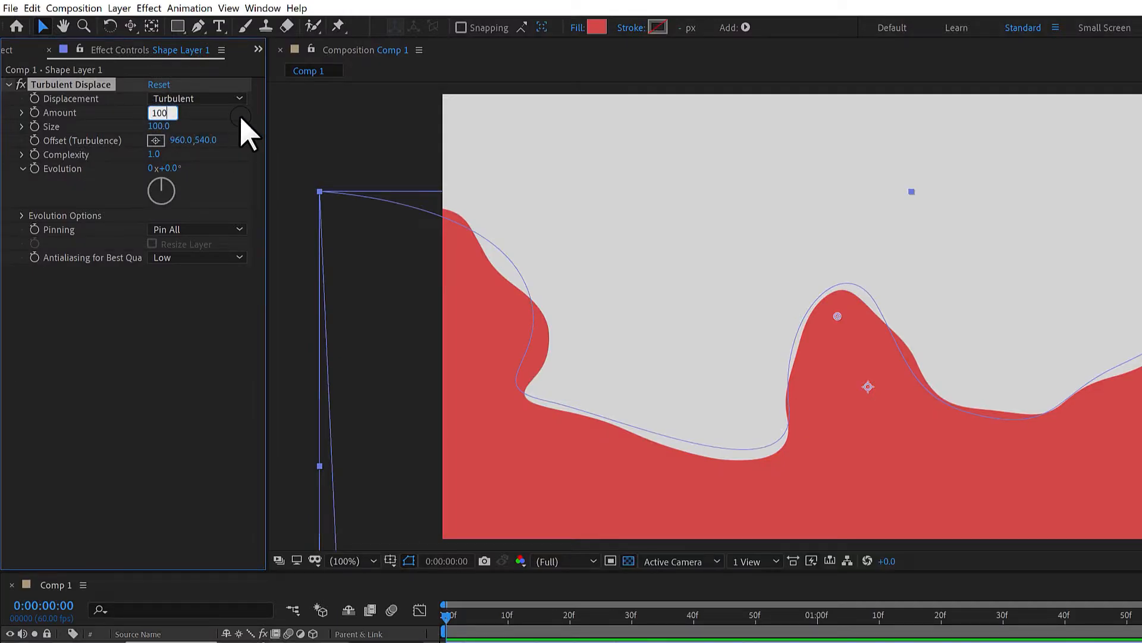
{"action": "key", "text": "Return"}
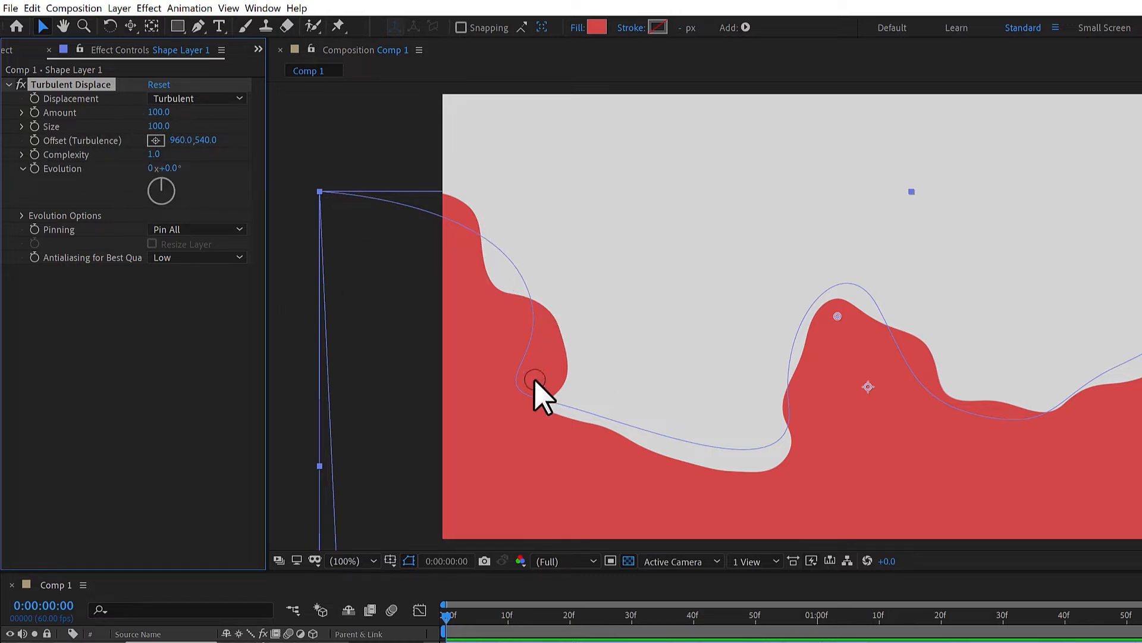
Step: Try larger displacement sizes on the wave and set the Turbulent Displace Size to 200
{"action": "left_click_drag", "start_coordinate": [158, 126], "coordinate": [300, 141]}
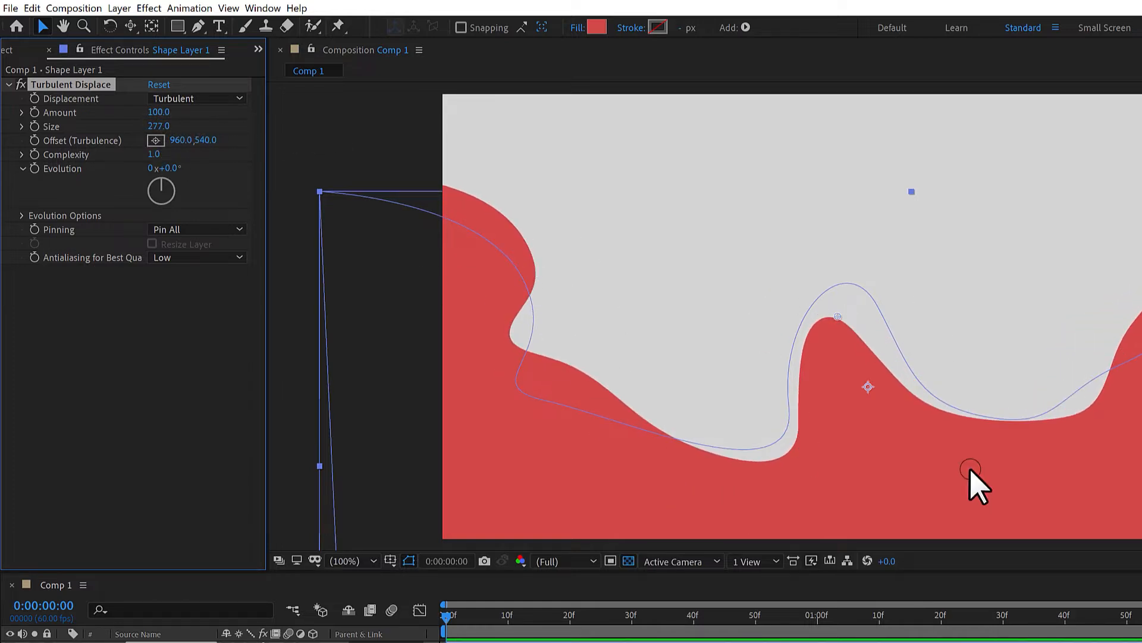
{"action": "left_click_drag", "start_coordinate": [156, 126], "coordinate": [202, 136]}
{"action": "left_click", "coordinate": [156, 126]}
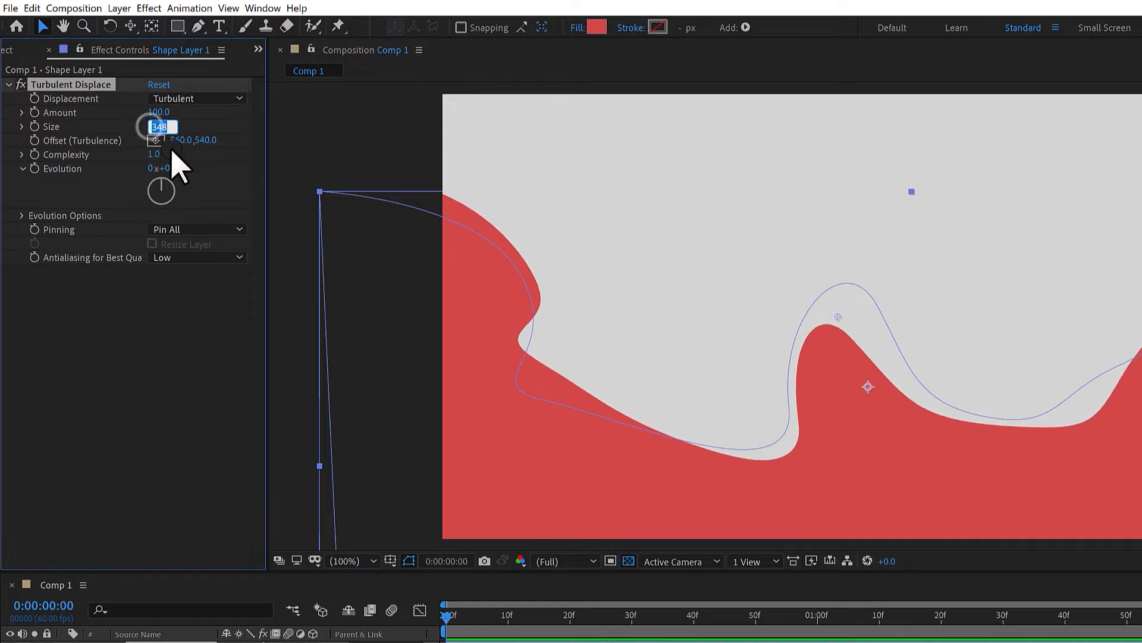
{"action": "type", "text": "200"}
{"action": "key", "text": "Return"}
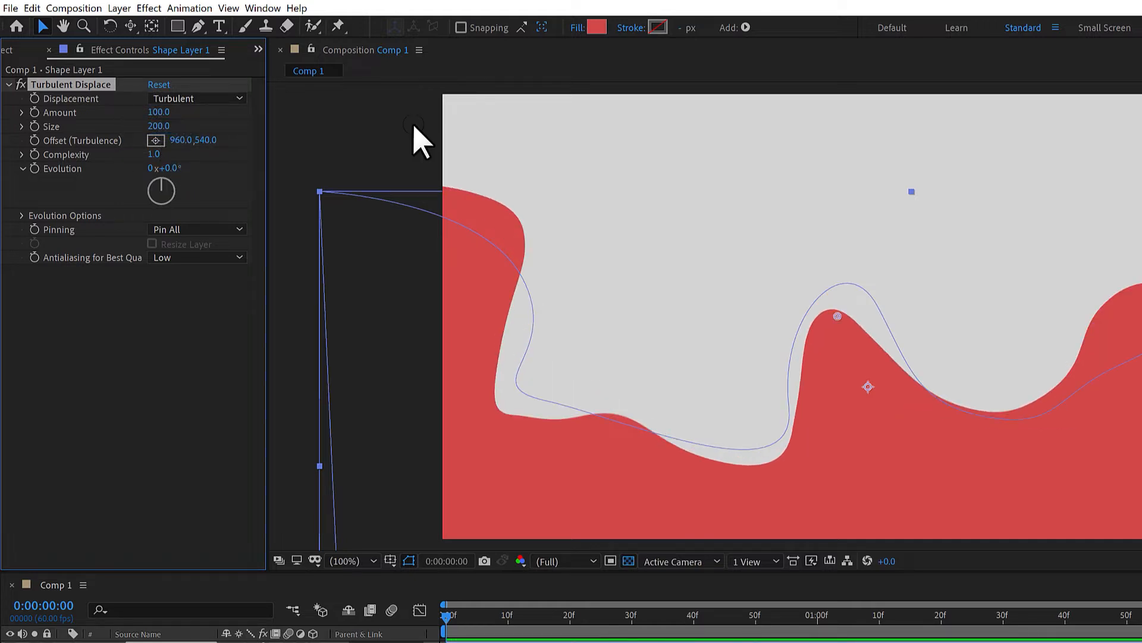
Step: Try a Complexity of 3, settle on 2, and set the Turbulent Displace Amount to 80
{"action": "left_click", "coordinate": [156, 154]}
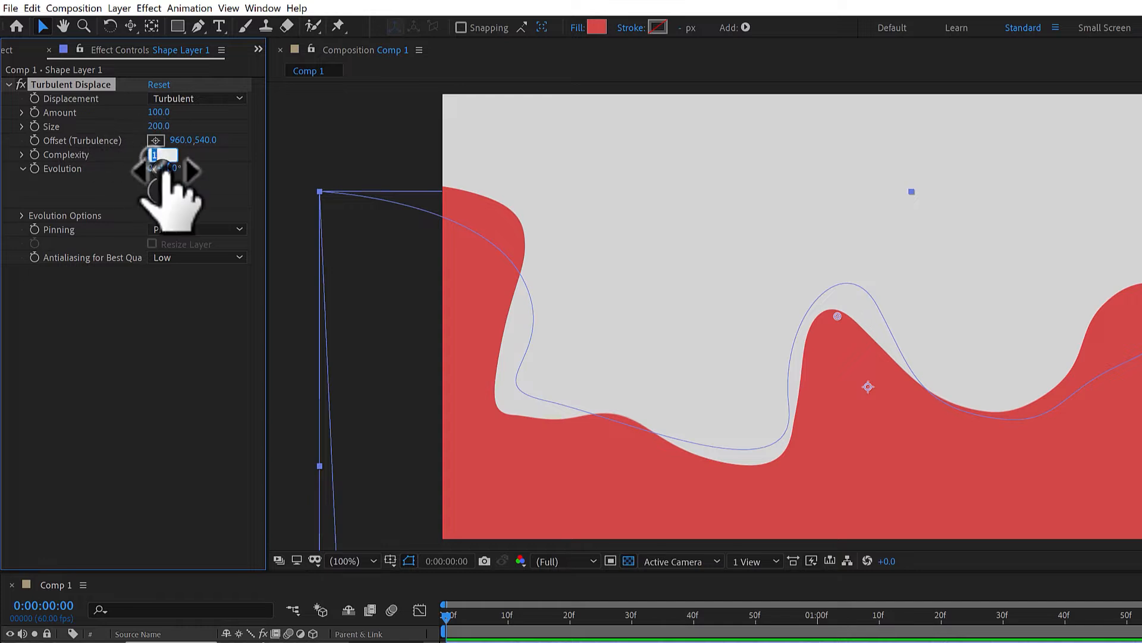
{"action": "type", "text": "3"}
{"action": "key", "text": "Return"}
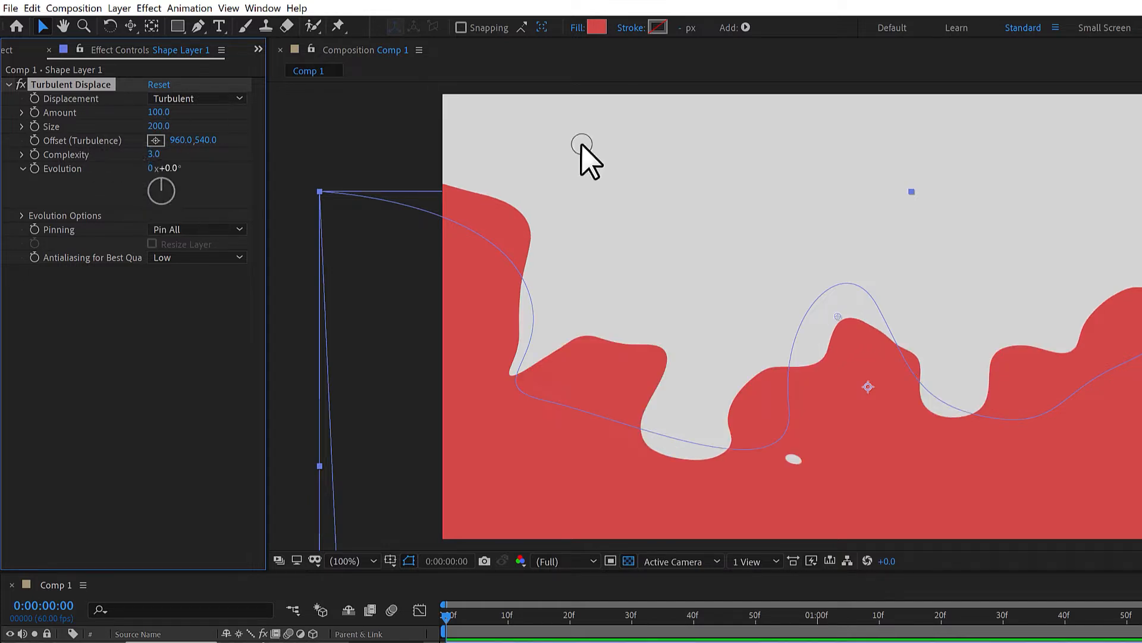
{"action": "type", "text": "2"}
{"action": "key", "text": "Return"}
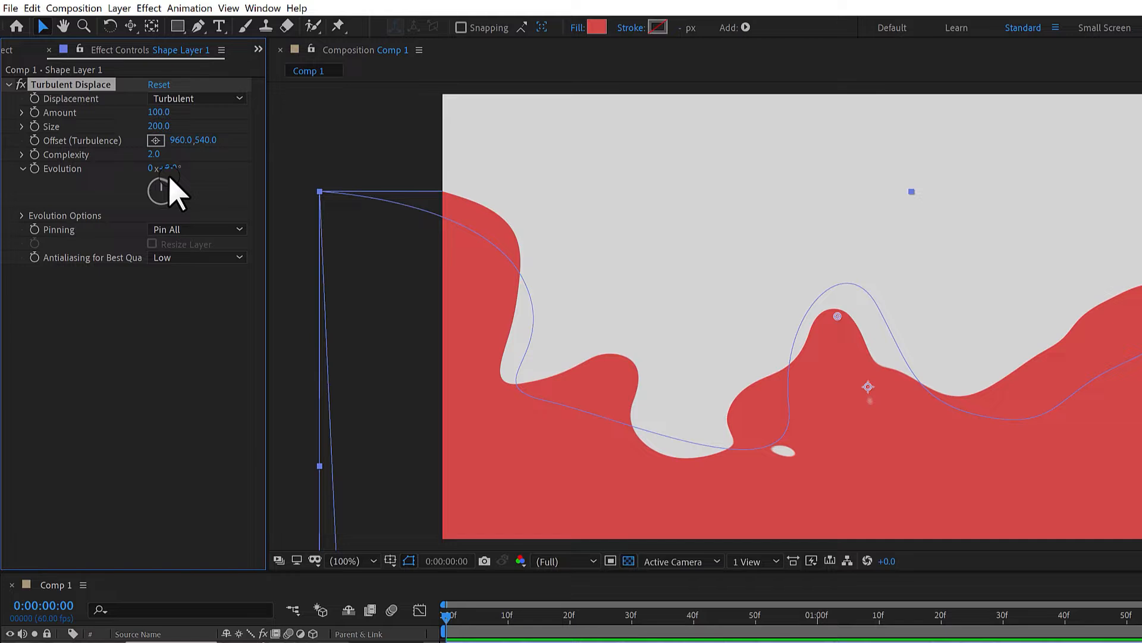
{"action": "left_click", "coordinate": [159, 113]}
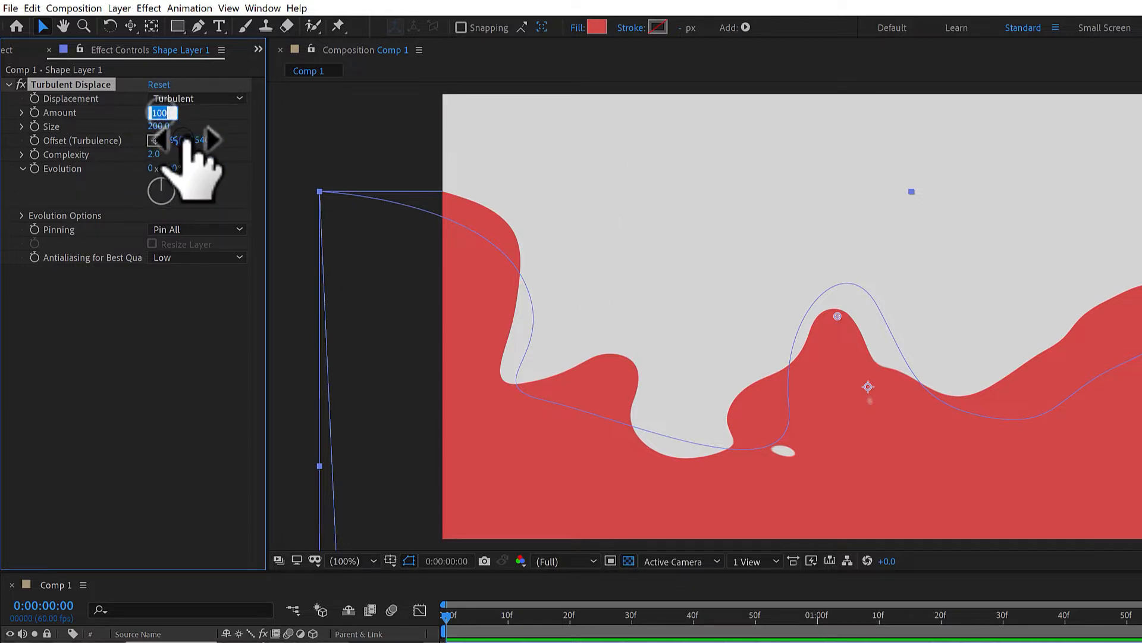
{"action": "key", "text": "ctrl+z"}
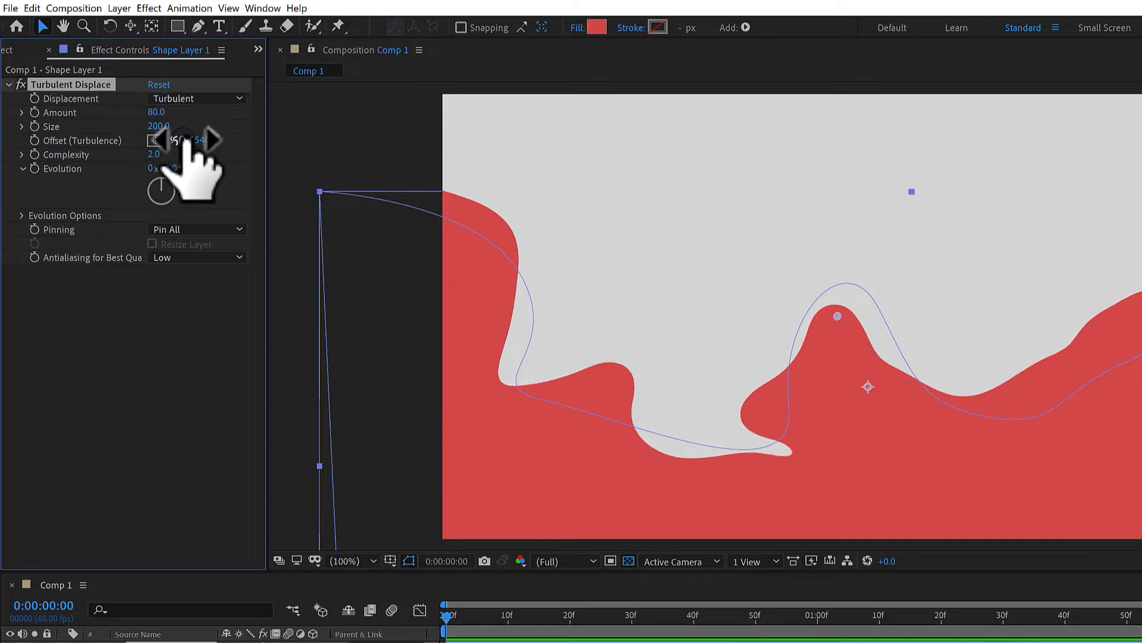
Step: Add an Evolution keyframe at the start of the composition and enable Cycle Evolution for the displacement
{"action": "left_click", "coordinate": [454, 619]}
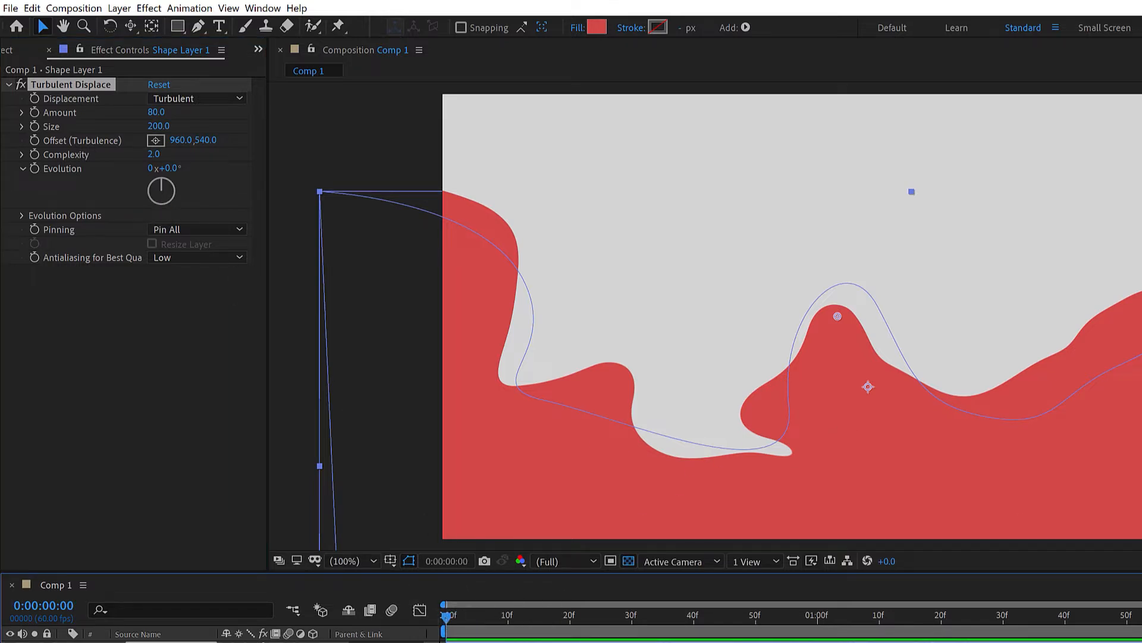
{"action": "left_click", "coordinate": [34, 169]}
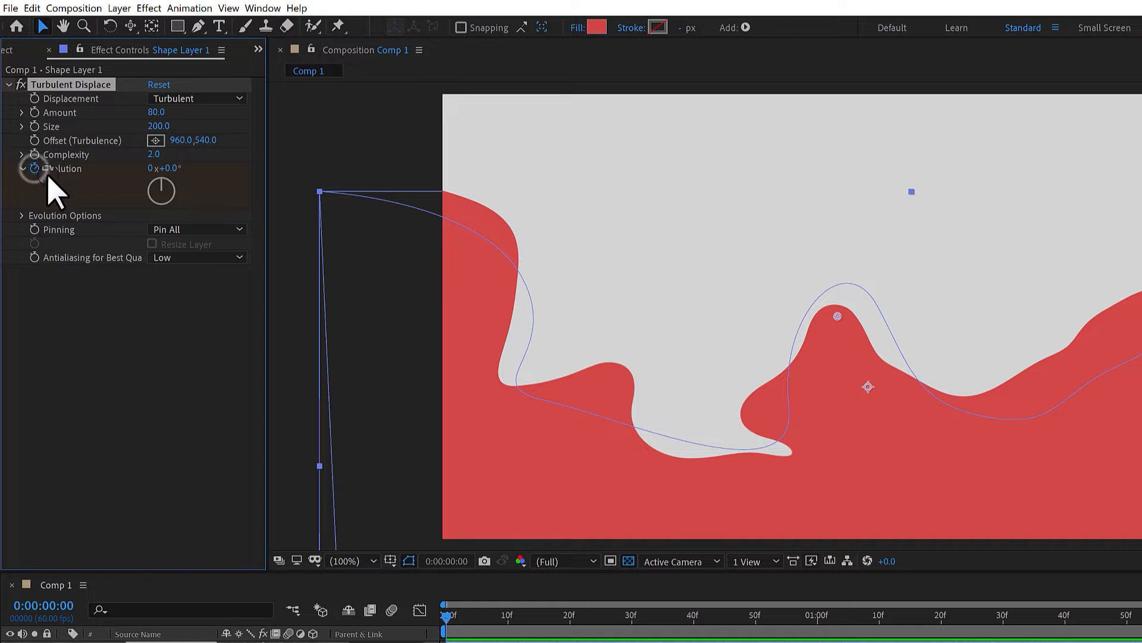
{"action": "left_click", "coordinate": [21, 215]}
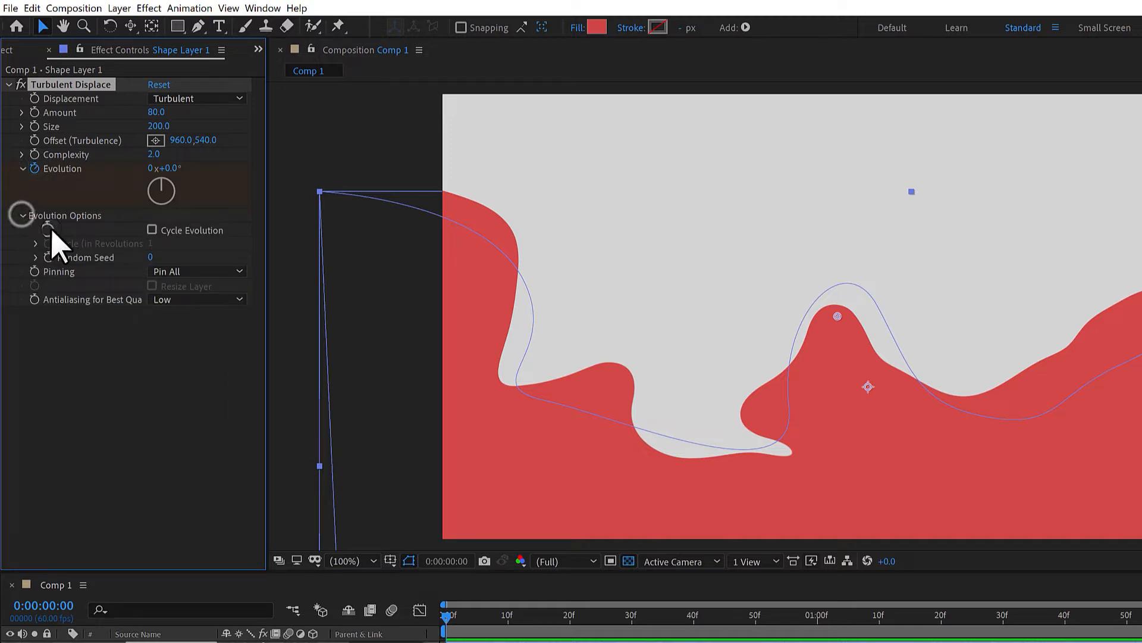
{"action": "left_click", "coordinate": [152, 230]}
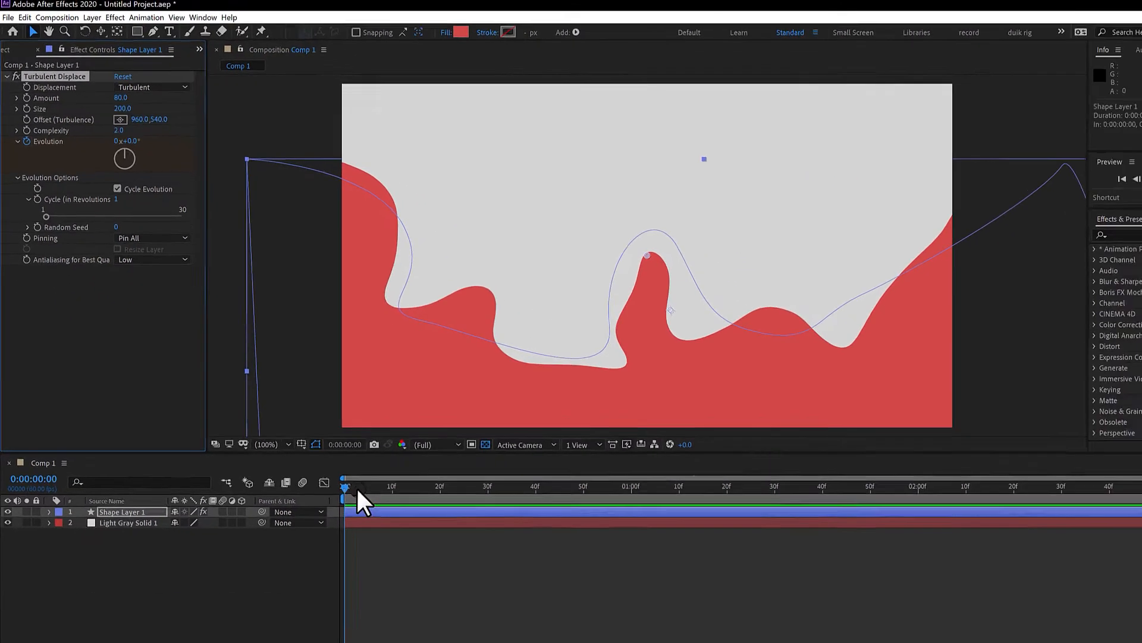
Step: Set an Evolution keyframe for the displacement at the end of the composition
{"action": "left_click_drag", "start_coordinate": [466, 617], "coordinate": [1141, 642]}
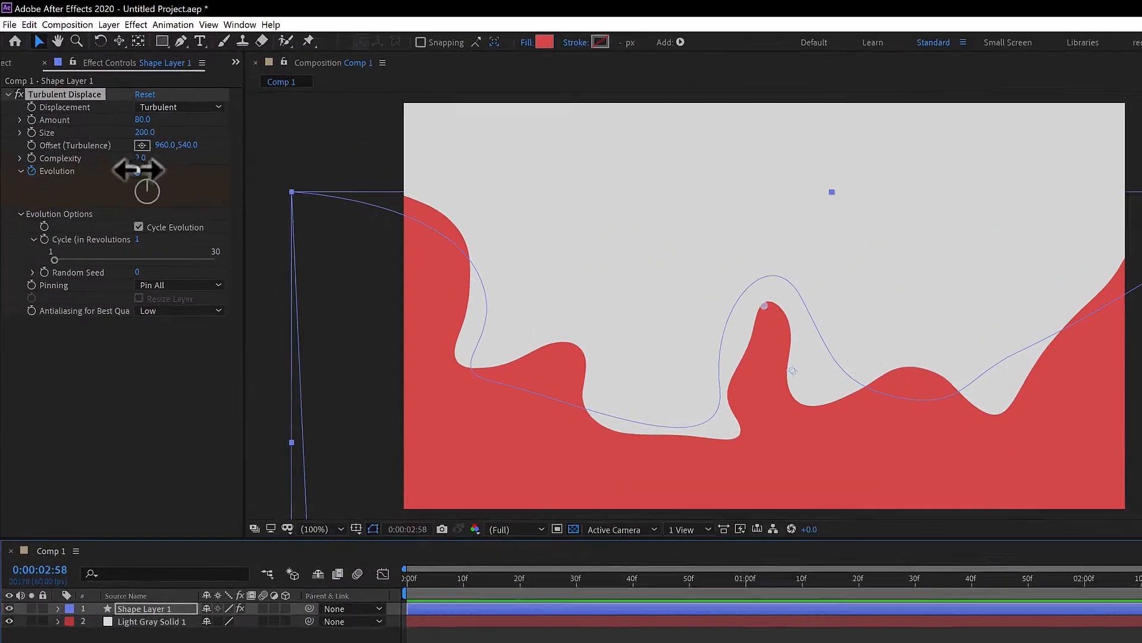
{"action": "left_click", "coordinate": [110, 135]}
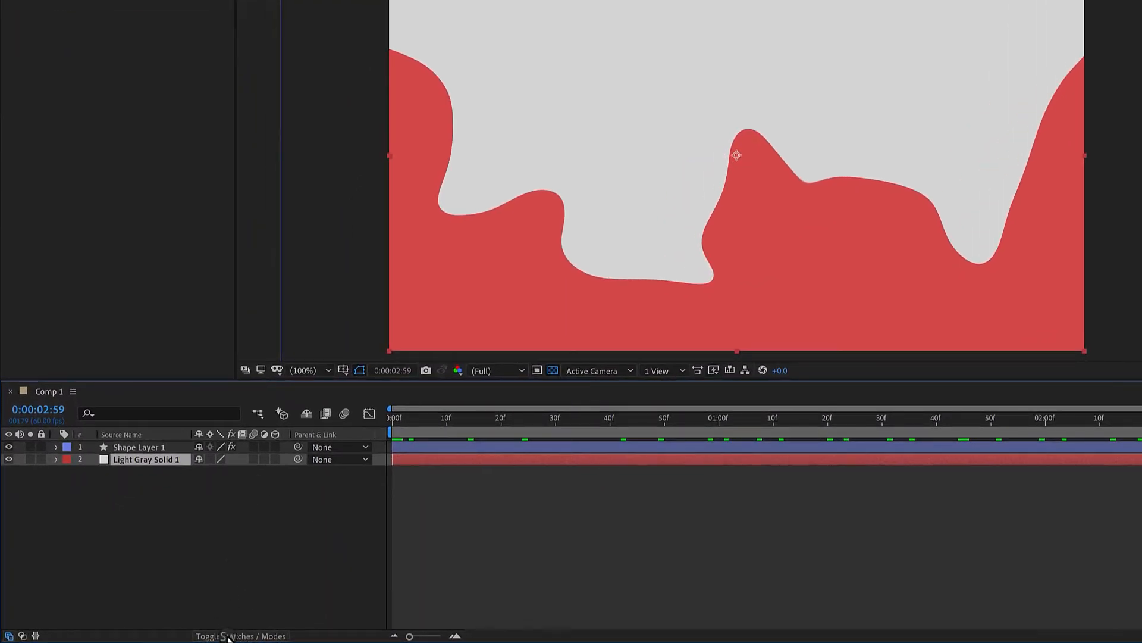
Step: Set the Light Gray Solid 1 track matte to Alpha Matte "Shape Layer 1" and scrub the timeline to check the animation
{"action": "left_click", "coordinate": [231, 636]}
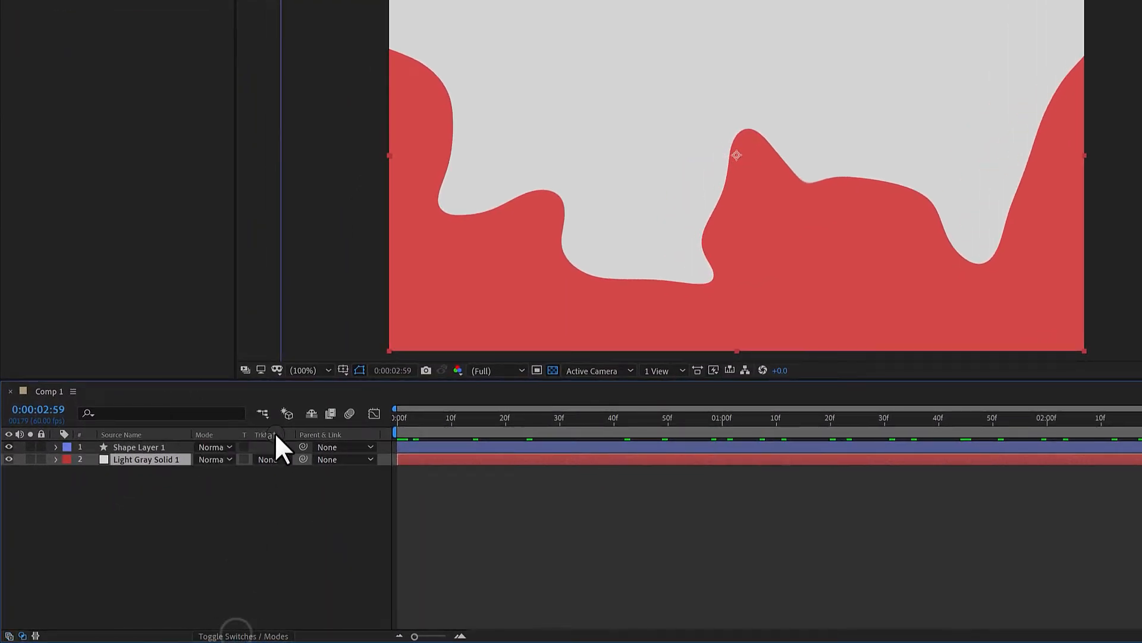
{"action": "left_click", "coordinate": [274, 459]}
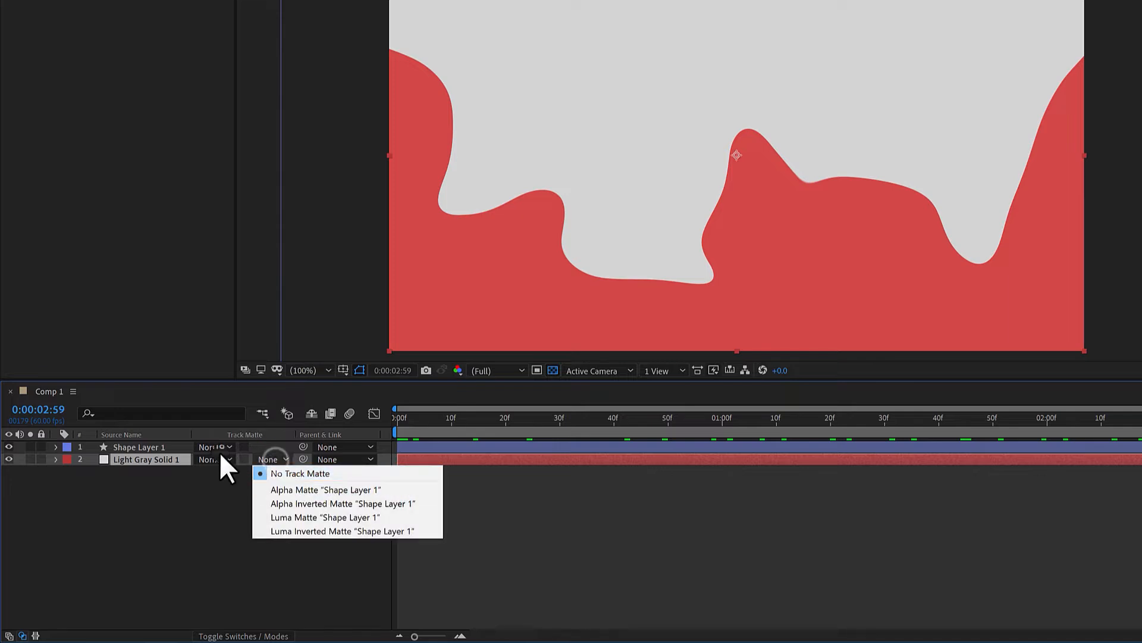
{"action": "left_click", "coordinate": [304, 495]}
{"action": "left_click", "coordinate": [303, 488]}
{"action": "left_click_drag", "start_coordinate": [415, 420], "coordinate": [572, 419]}
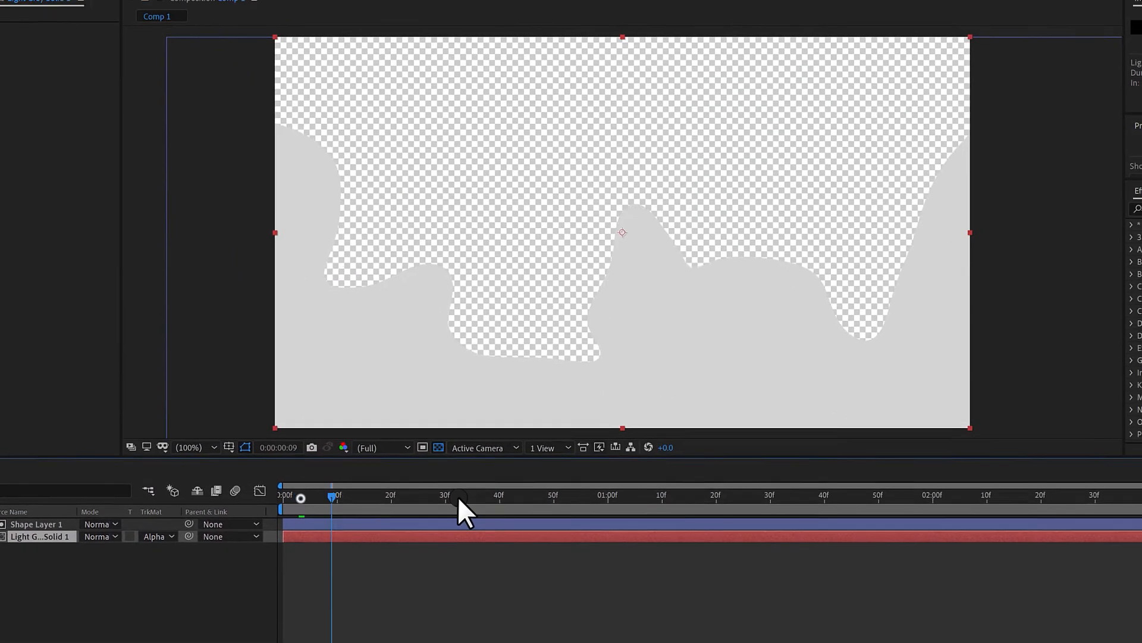
{"action": "left_click_drag", "start_coordinate": [459, 498], "coordinate": [18, 539]}
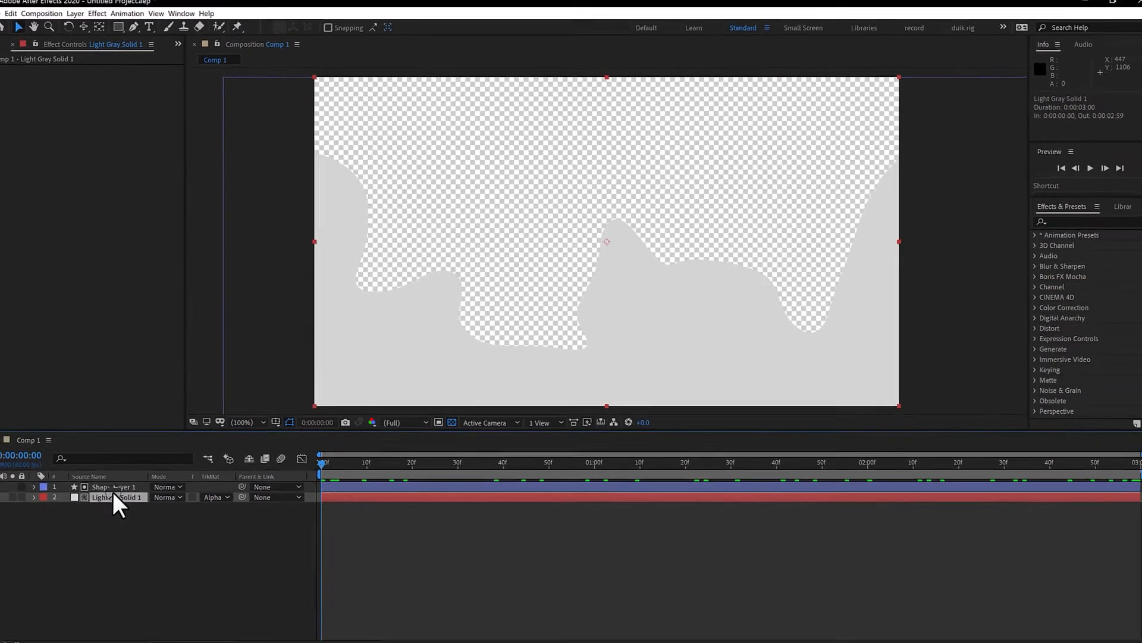
Step: Pre-compose Shape Layer 1 and Light Gray Solid 1 together into a new composition named "mascara"
{"action": "left_click", "coordinate": [134, 481]}
{"action": "left_click", "coordinate": [135, 492]}
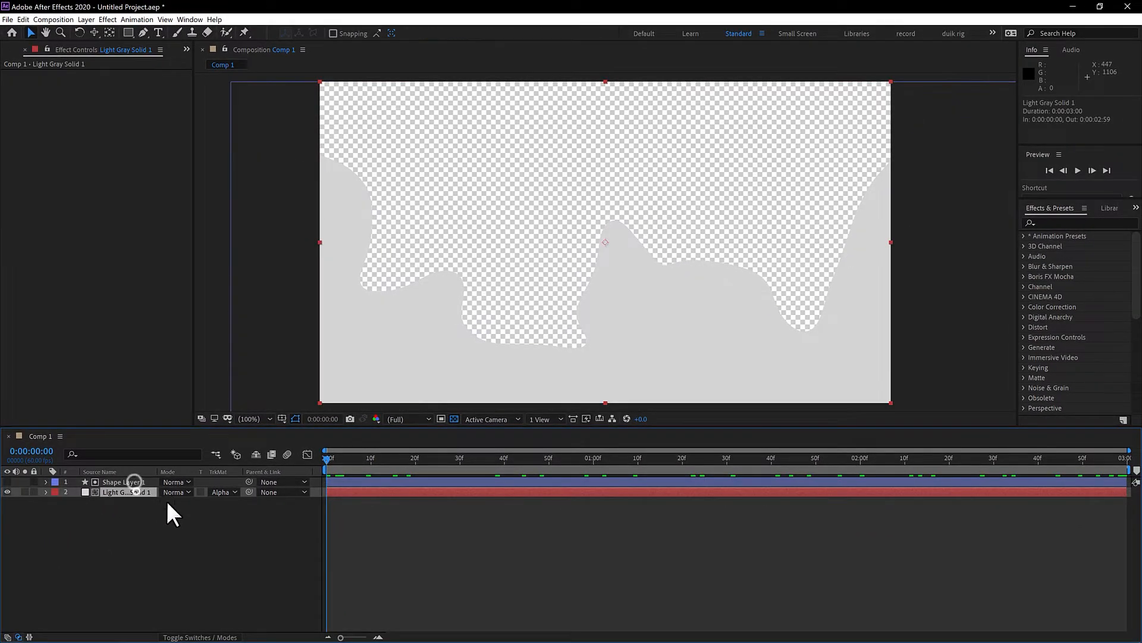
{"action": "left_click_drag", "start_coordinate": [339, 466], "coordinate": [293, 466]}
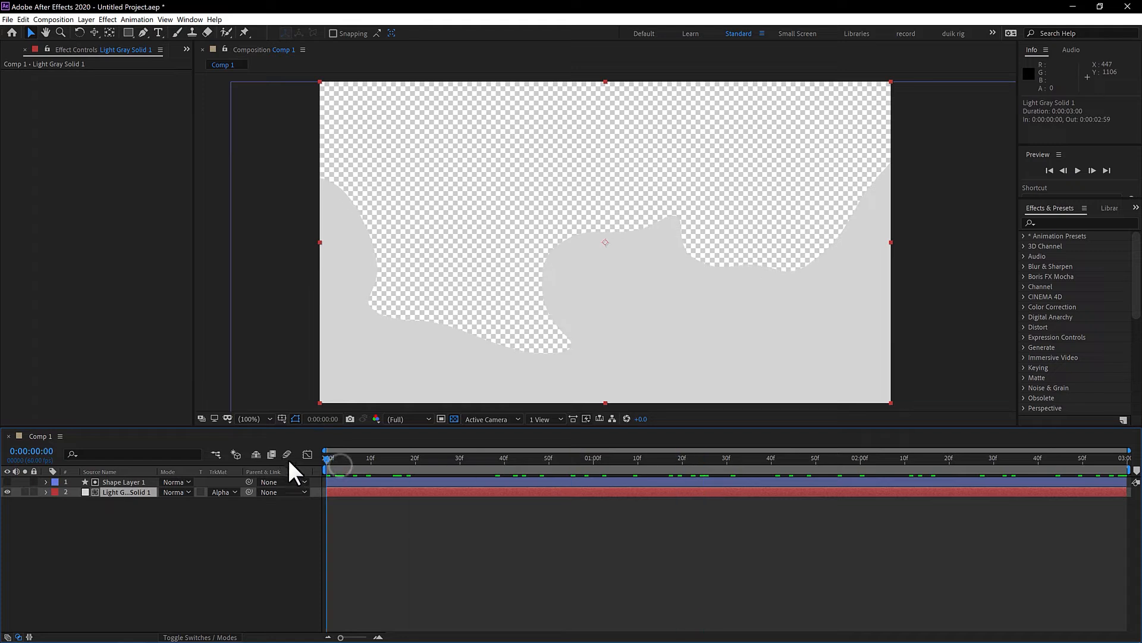
{"action": "left_click", "coordinate": [122, 481], "text": "shift"}
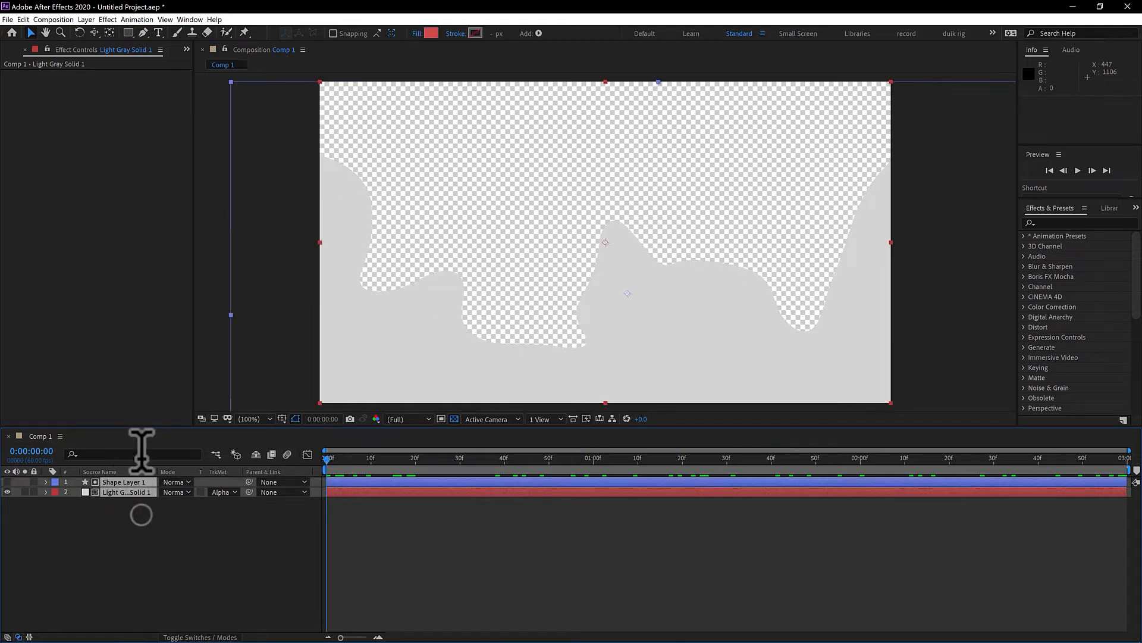
{"action": "key", "text": "ctrl+shift+c"}
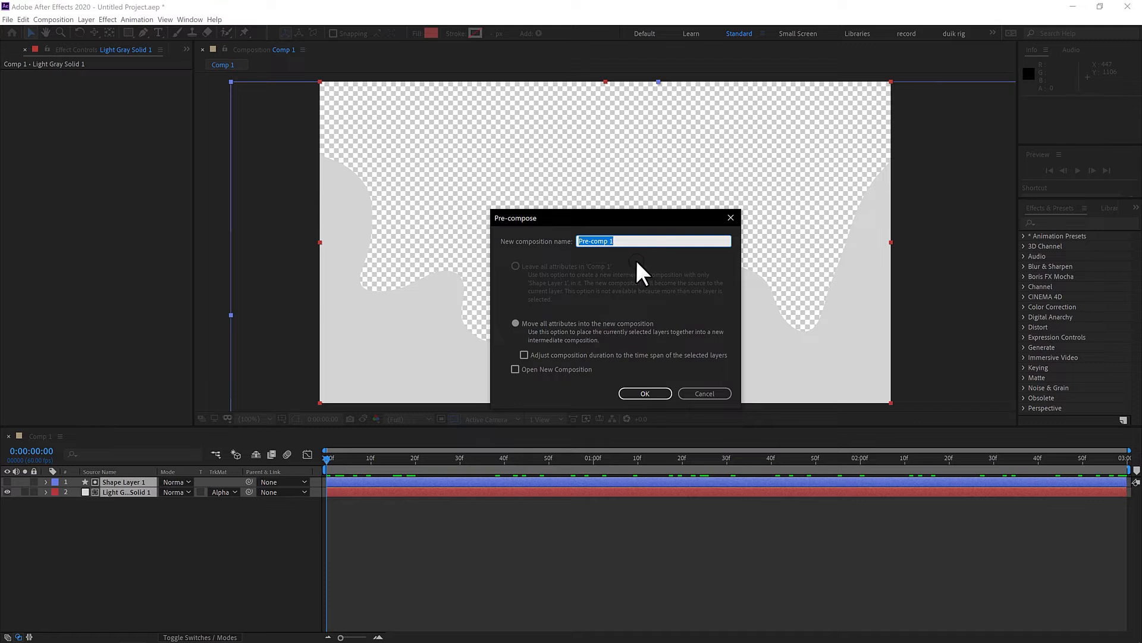
{"action": "type", "text": "mascara"}
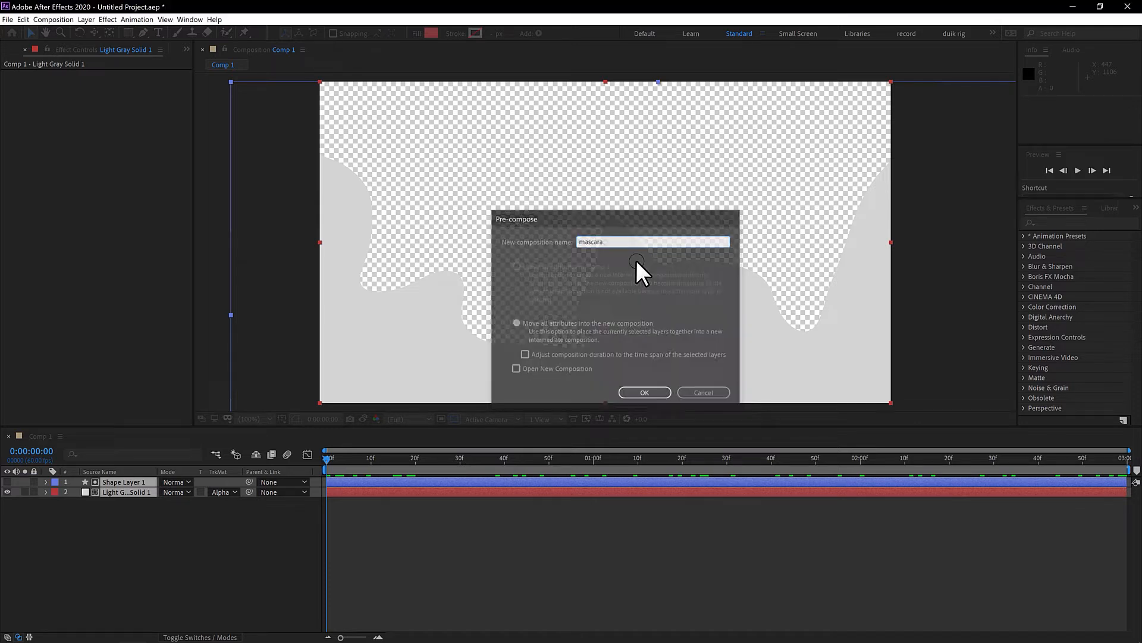
{"action": "key", "text": "Return"}
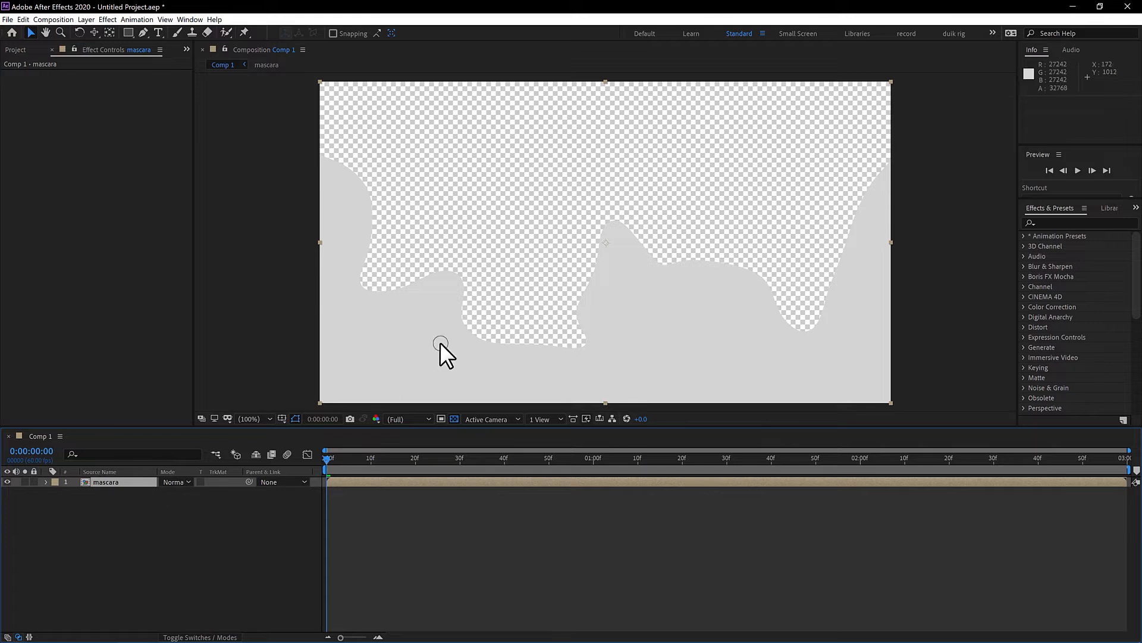
Step: Apply the Generate Fill effect to the mascara layer and set its color to pink E52467
{"action": "left_click", "coordinate": [108, 19]}
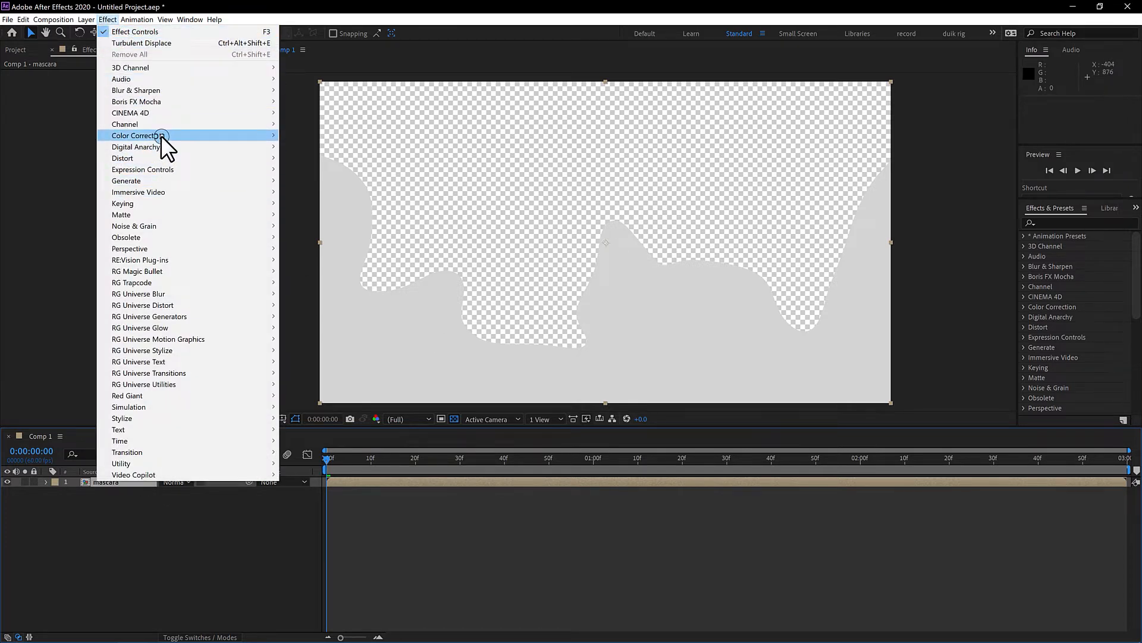
{"action": "mouse_move", "coordinate": [236, 137]}
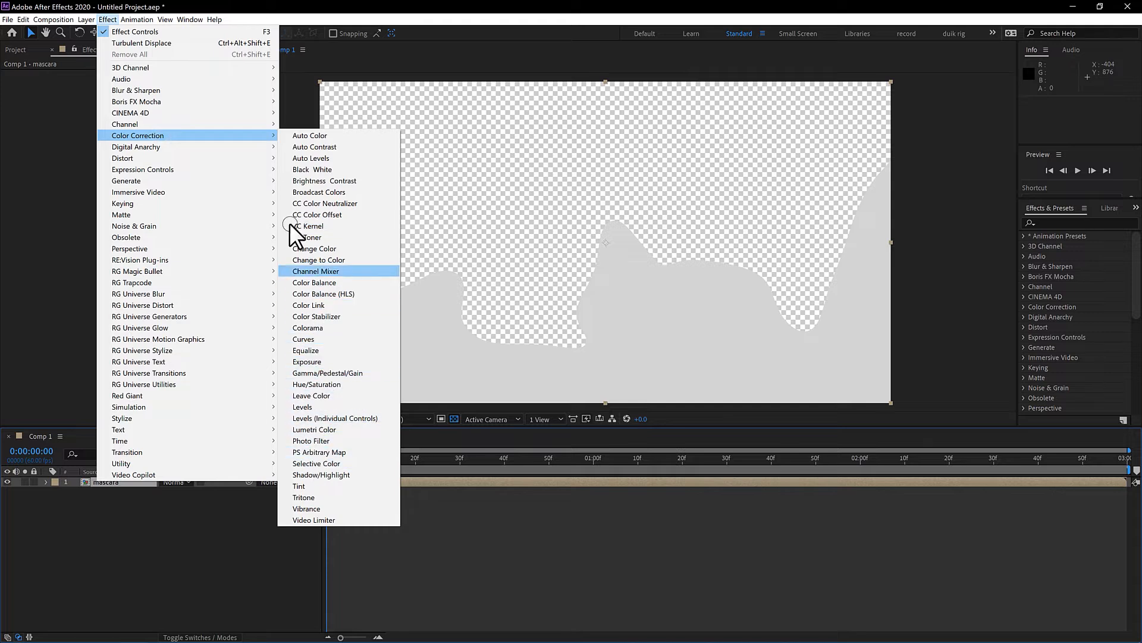
{"action": "mouse_move", "coordinate": [185, 181]}
{"action": "left_click", "coordinate": [307, 349]}
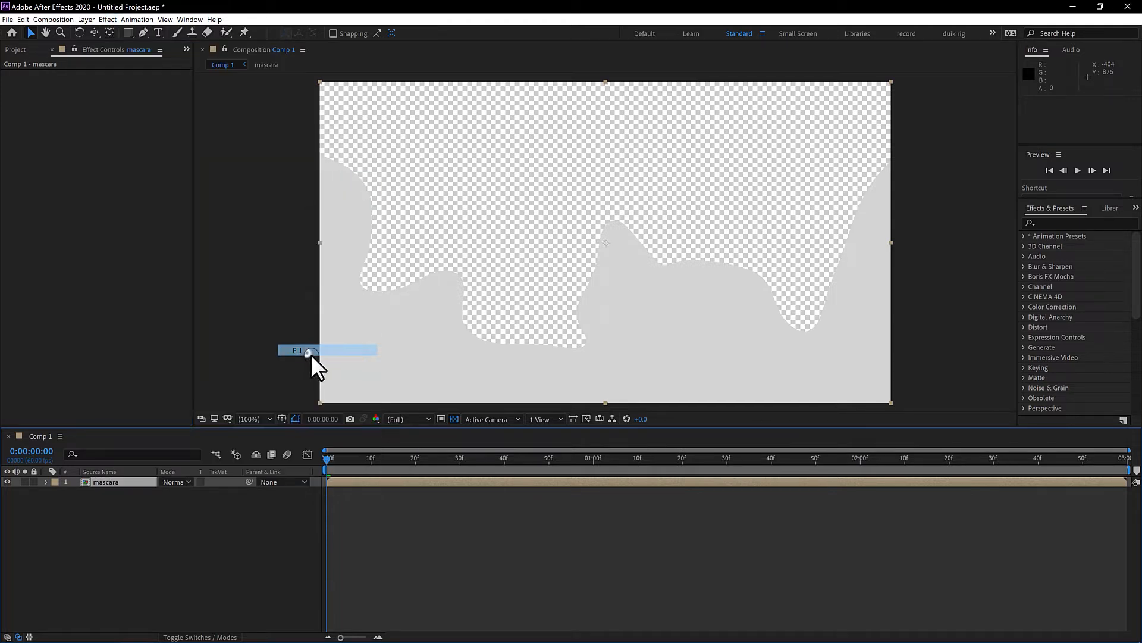
{"action": "left_click", "coordinate": [112, 105]}
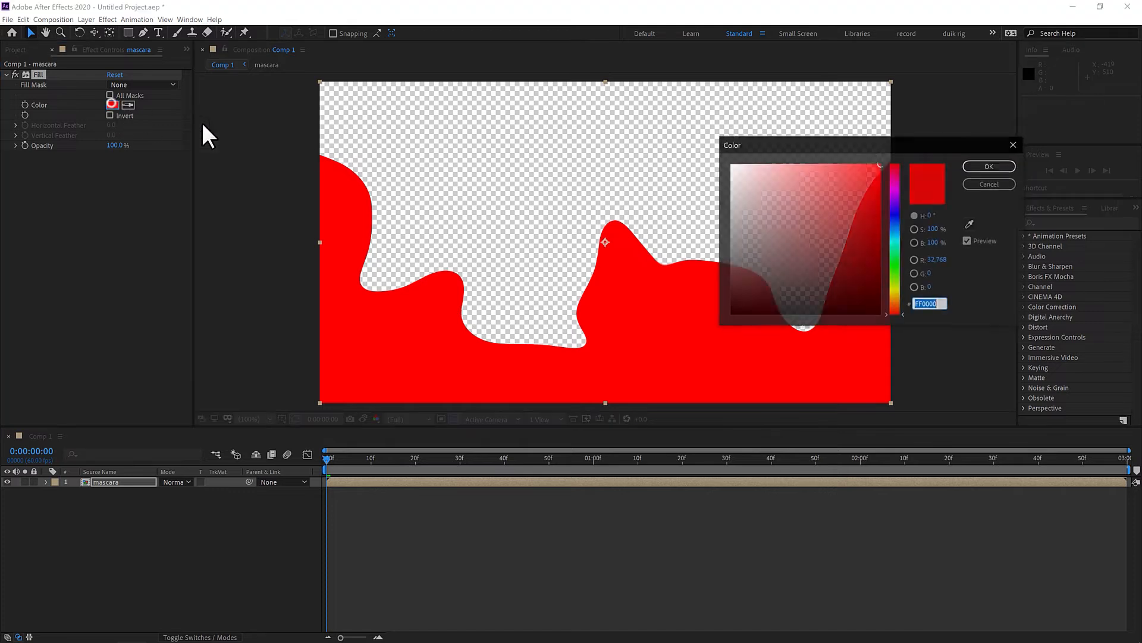
{"action": "left_click_drag", "start_coordinate": [767, 240], "coordinate": [733, 195]}
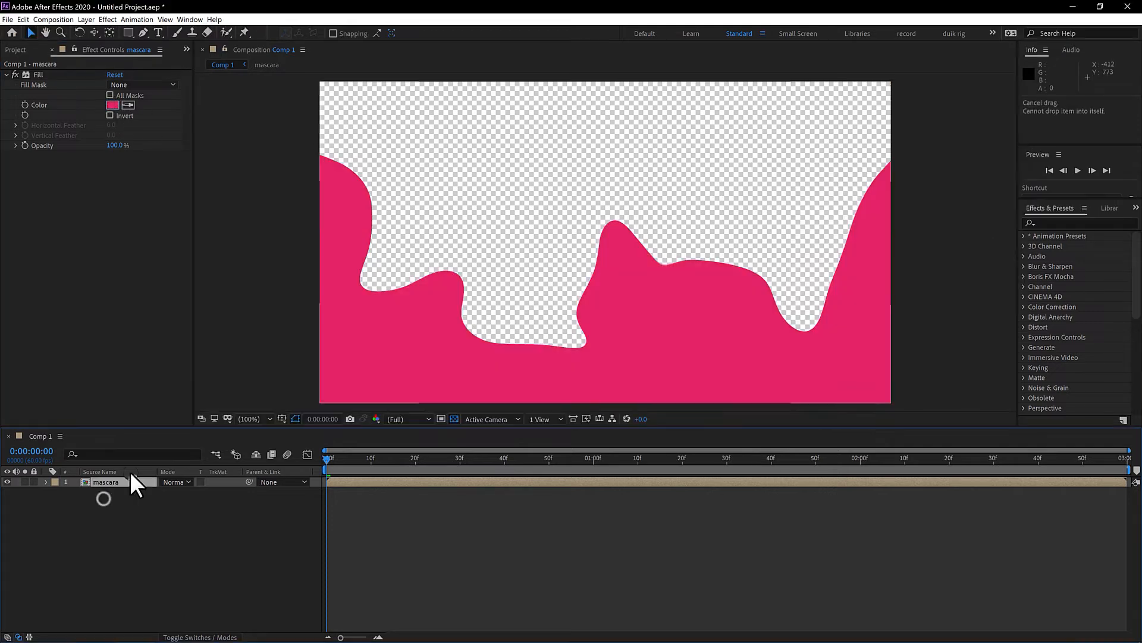
Step: Make the mascara layer 3D, reveal its Position, and try a Z position shift, then undo the shift
{"action": "left_click", "coordinate": [212, 636]}
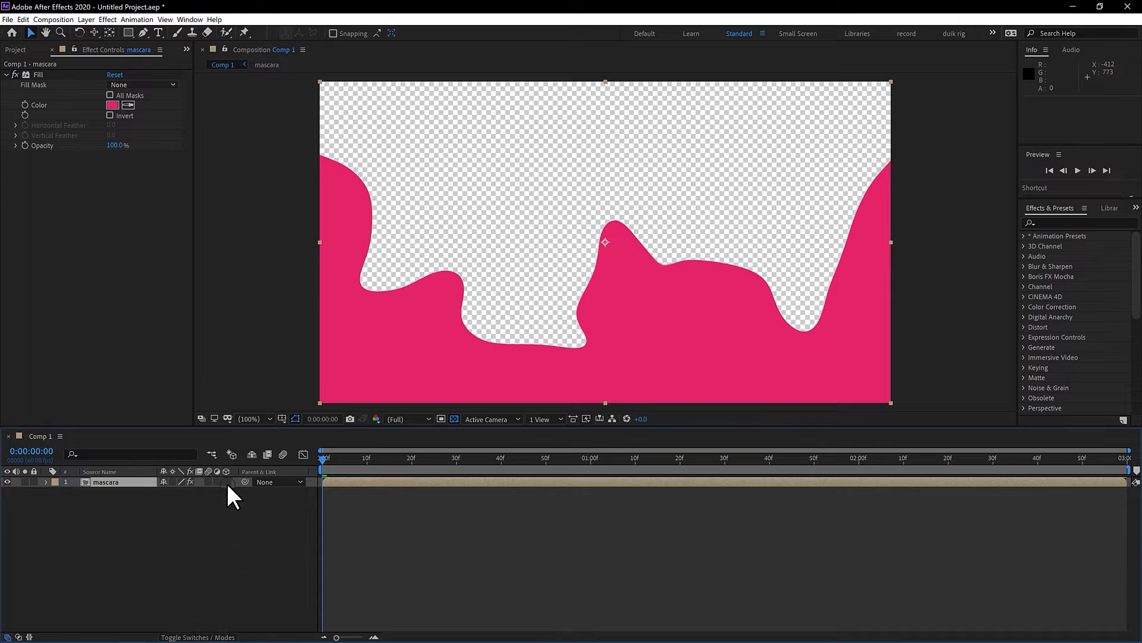
{"action": "left_click", "coordinate": [226, 482]}
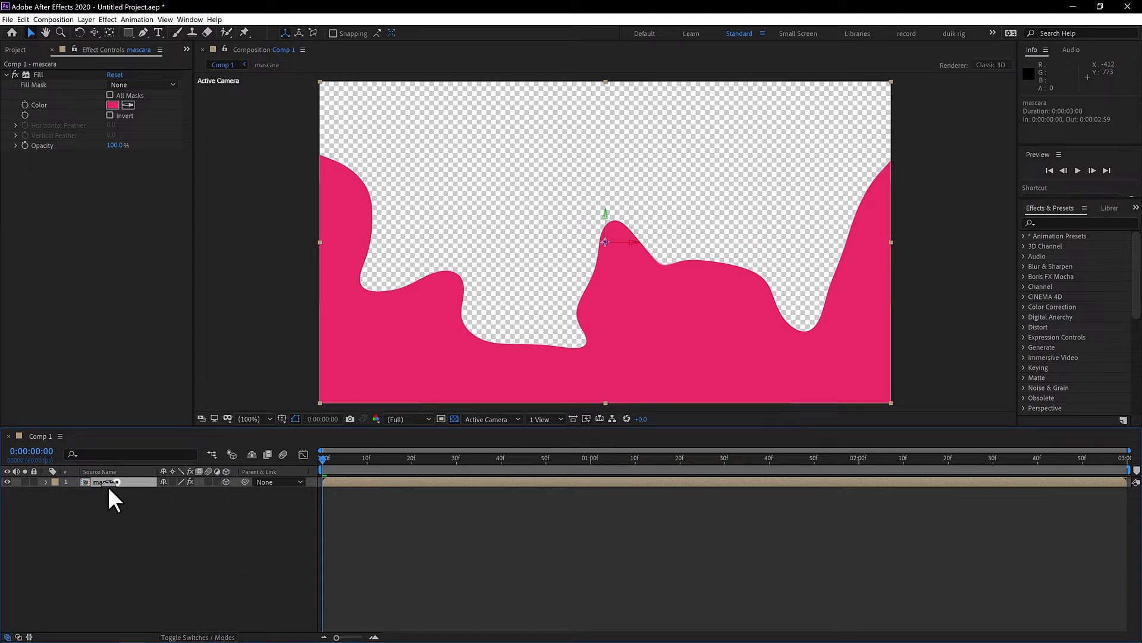
{"action": "key", "text": "p"}
{"action": "left_click_drag", "start_coordinate": [203, 492], "coordinate": [232, 497]}
{"action": "key", "text": "ctrl+z"}
Step: Add an expression to the mascara layer's Position and link it to the layer's own Z position value
{"action": "left_click", "coordinate": [76, 492], "text": "alt"}
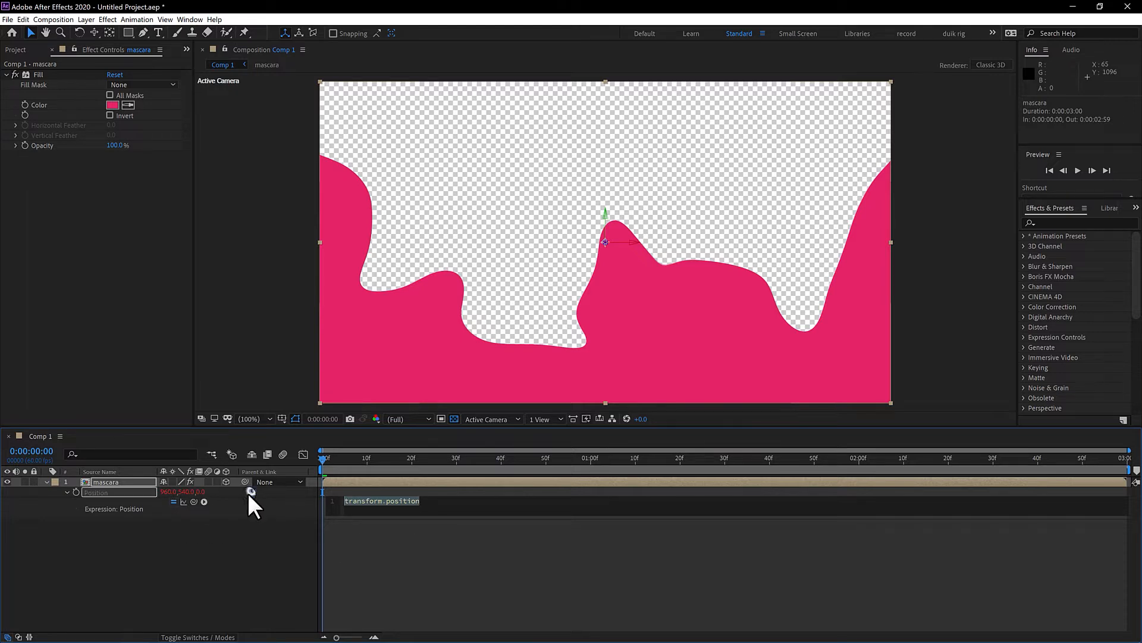
{"action": "left_click_drag", "start_coordinate": [251, 492], "coordinate": [195, 494]}
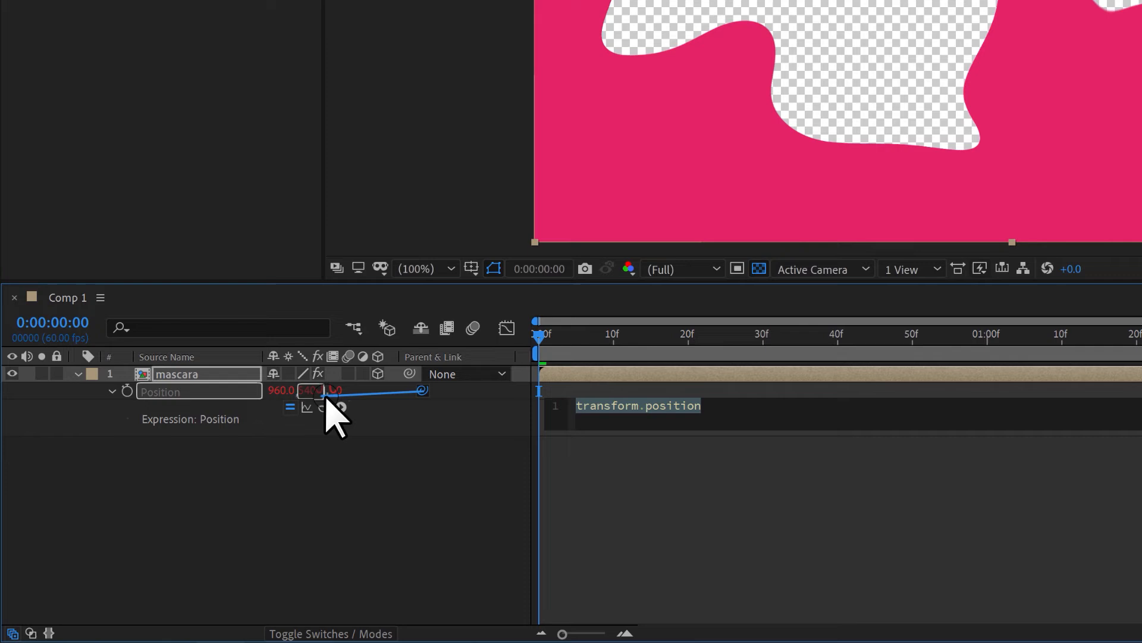
{"action": "left_click_drag", "start_coordinate": [326, 394], "coordinate": [337, 391]}
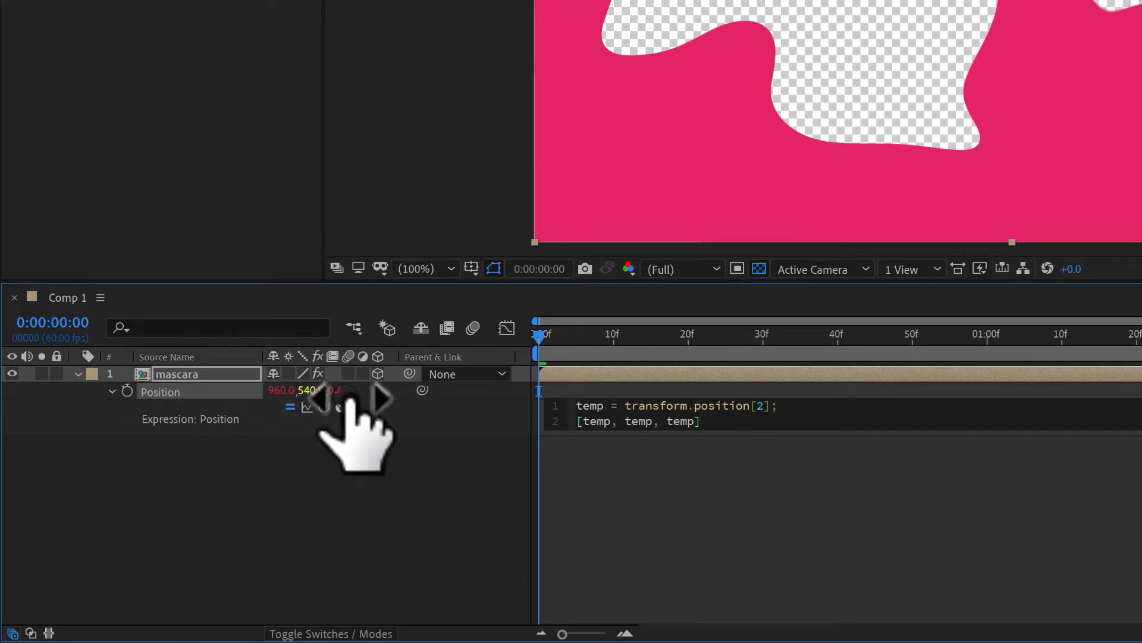
{"action": "left_click", "coordinate": [705, 414]}
{"action": "left_click", "coordinate": [657, 407]}
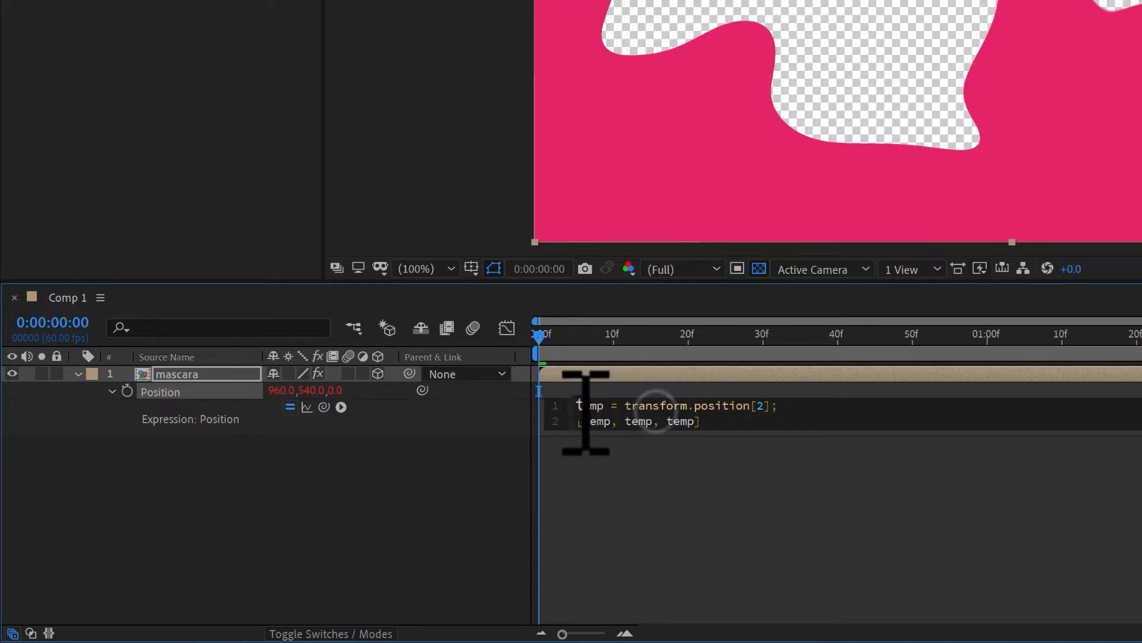
Step: Replace the value assigned to temp in the Position expression with index*30
{"action": "double_click", "coordinate": [586, 407]}
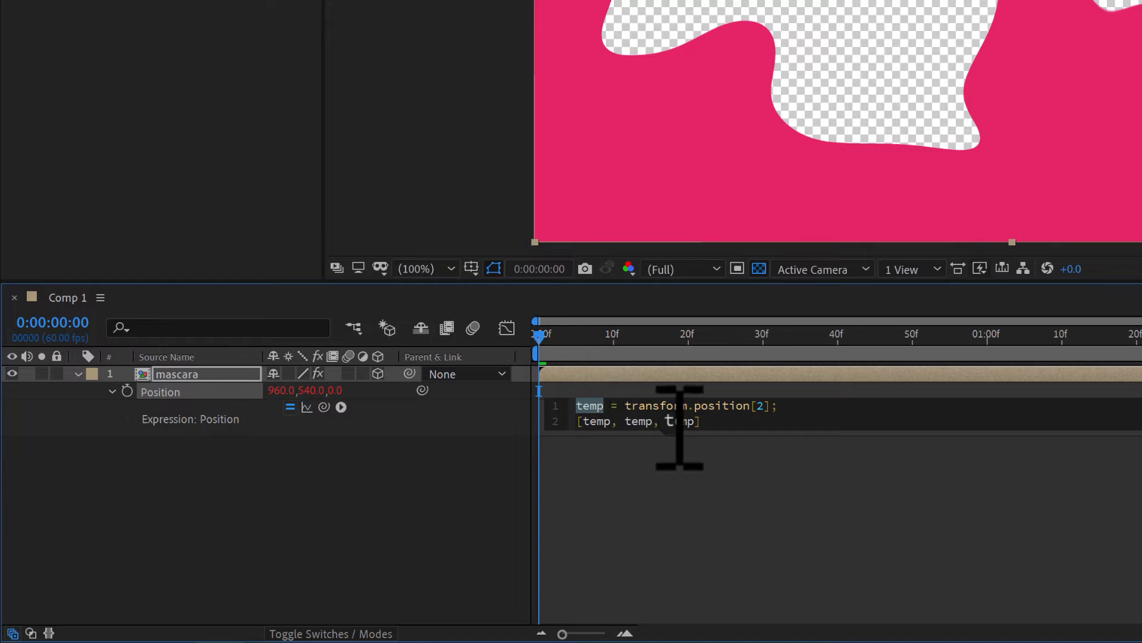
{"action": "left_click_drag", "start_coordinate": [625, 405], "coordinate": [803, 399]}
{"action": "type", "text": "i"}
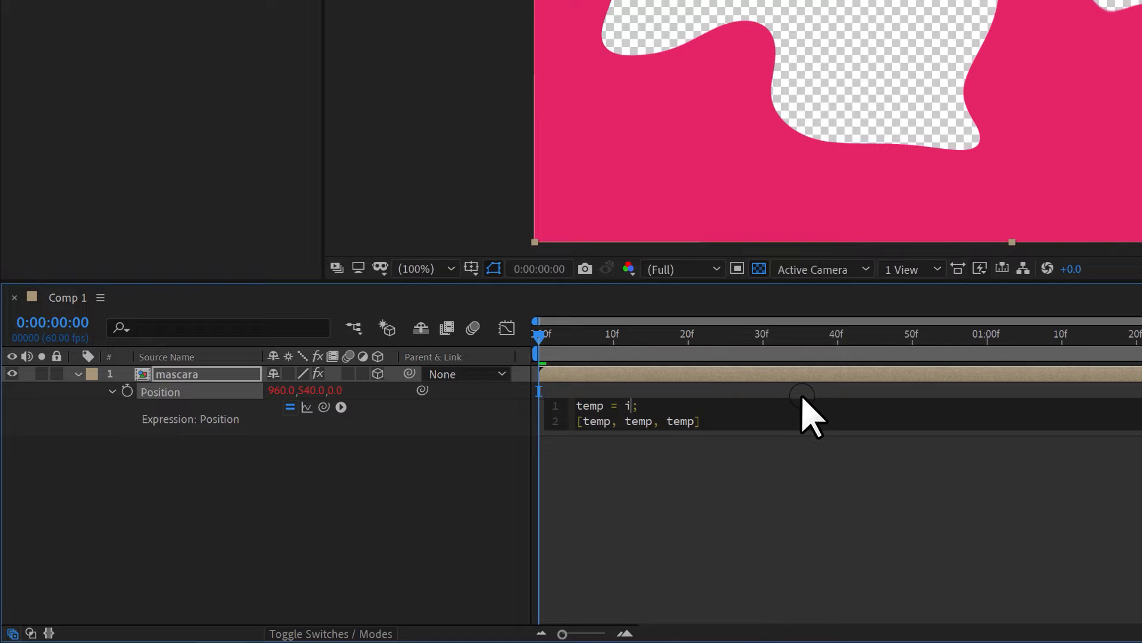
{"action": "type", "text": "ndex"}
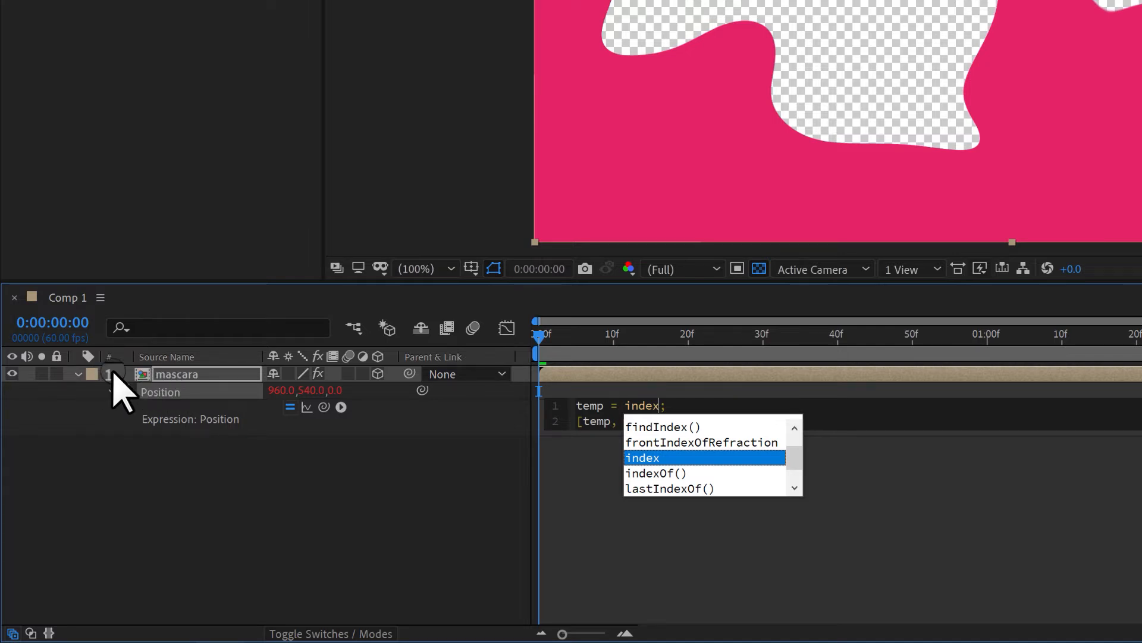
{"action": "type", "text": "*"}
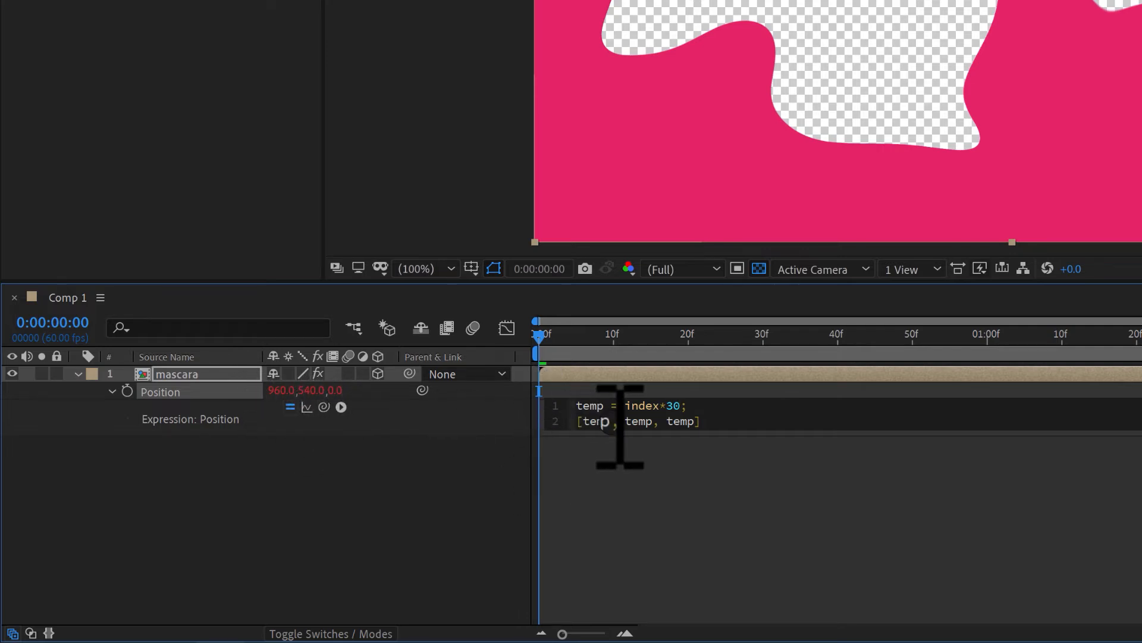
Step: Replace the expression's first two array entries with transform.position[0] and transform.position[1], keep temp for Z, and apply the expression
{"action": "double_click", "coordinate": [597, 421]}
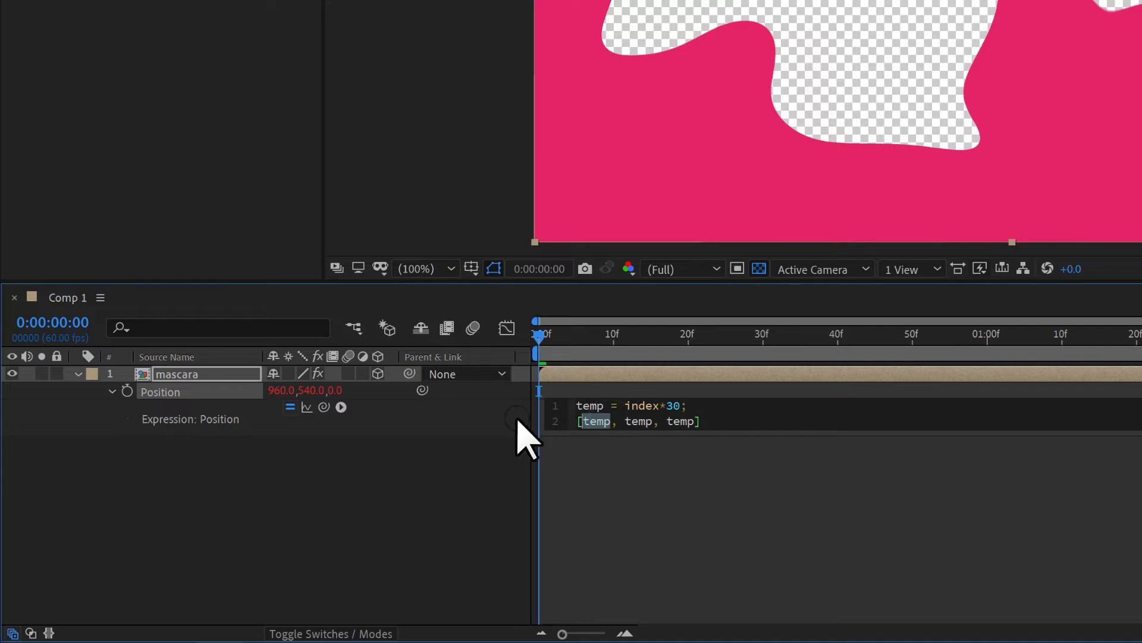
{"action": "left_click_drag", "start_coordinate": [421, 391], "coordinate": [279, 393]}
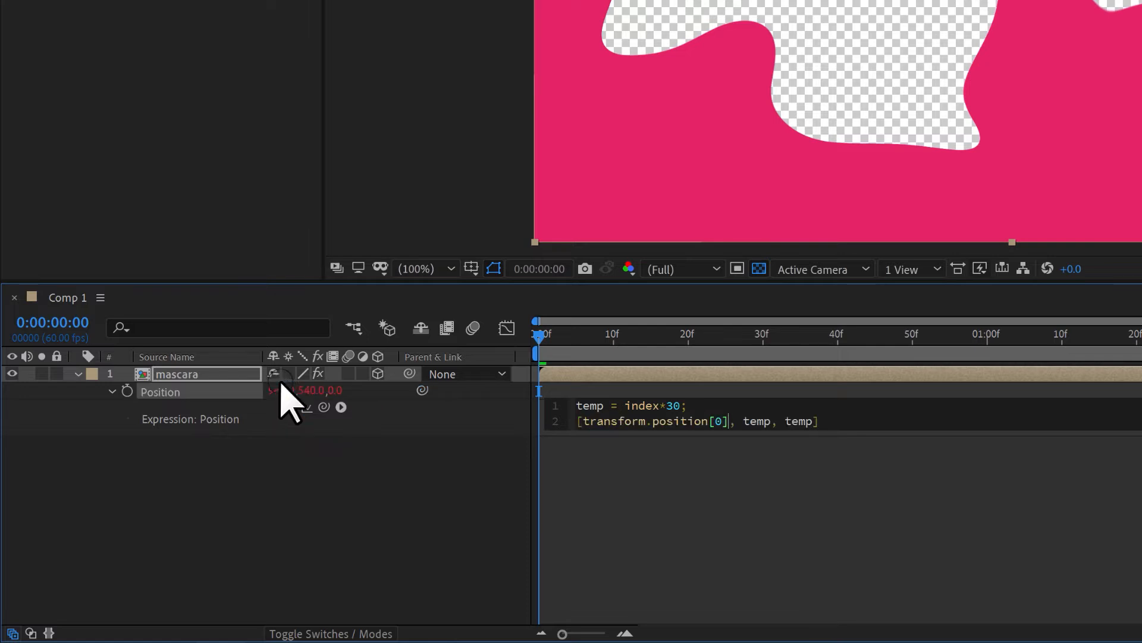
{"action": "double_click", "coordinate": [751, 421]}
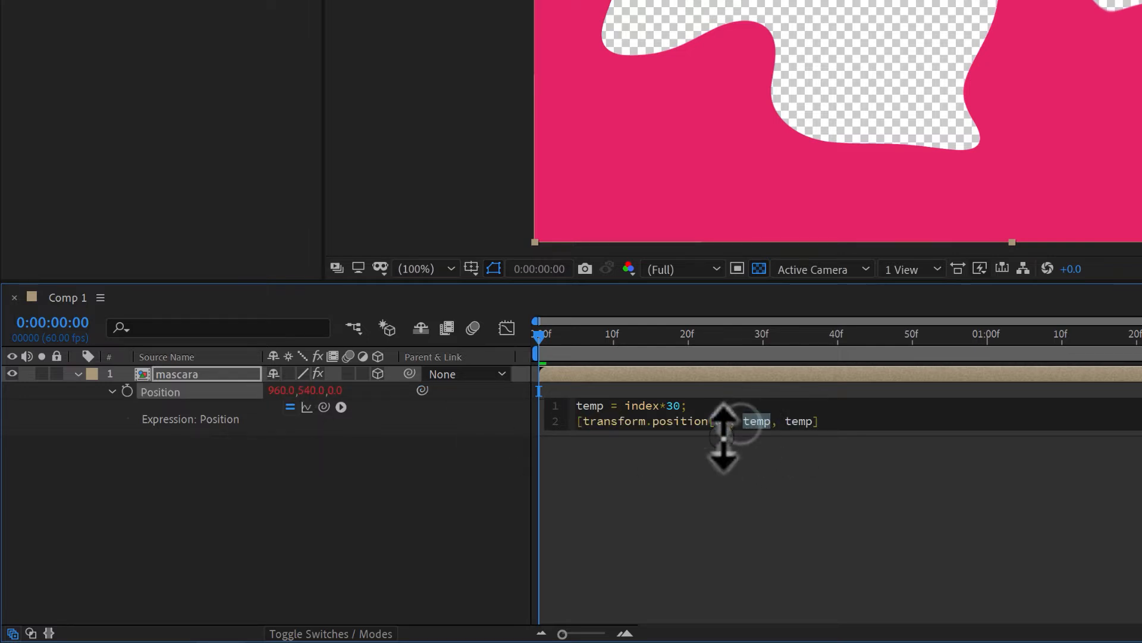
{"action": "left_click_drag", "start_coordinate": [422, 390], "coordinate": [310, 395]}
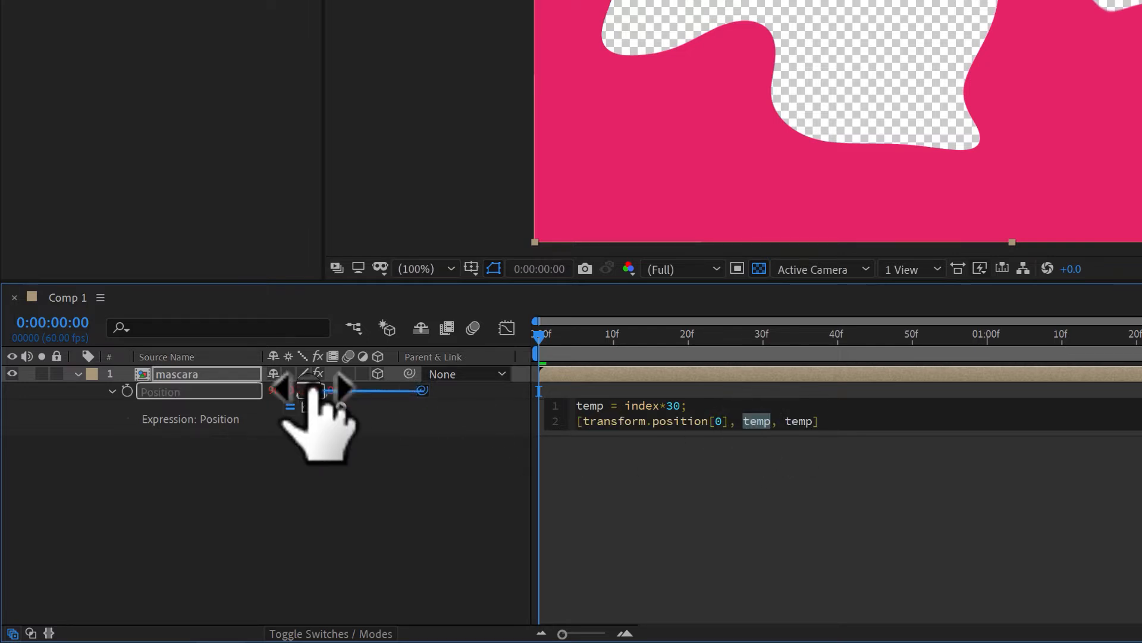
{"action": "double_click", "coordinate": [917, 420]}
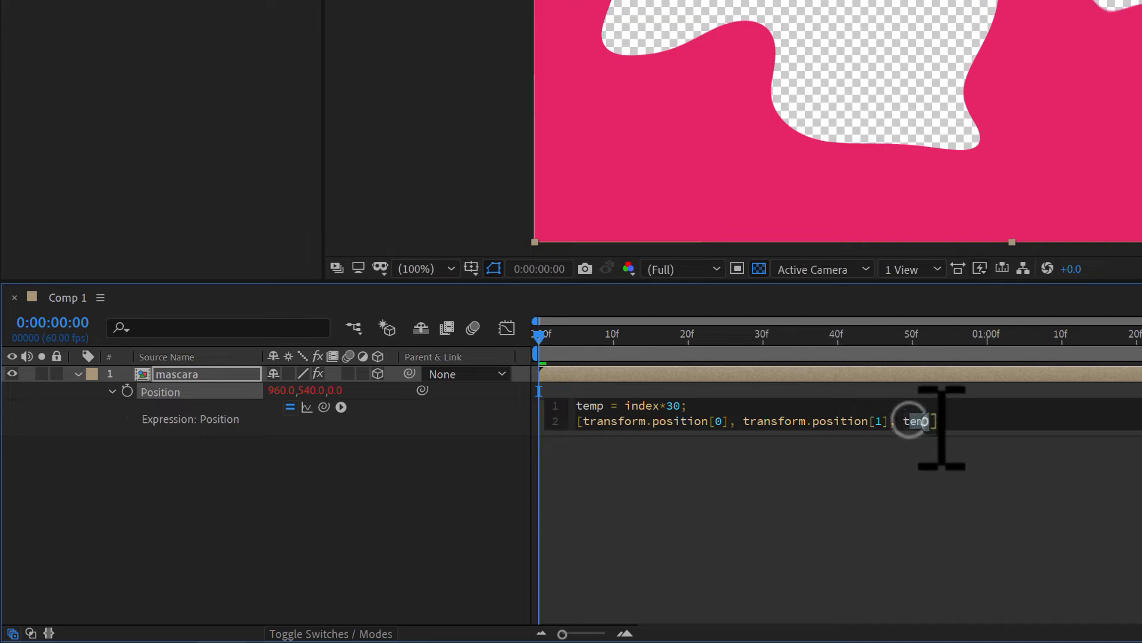
{"action": "left_click_drag", "start_coordinate": [620, 406], "coordinate": [718, 404]}
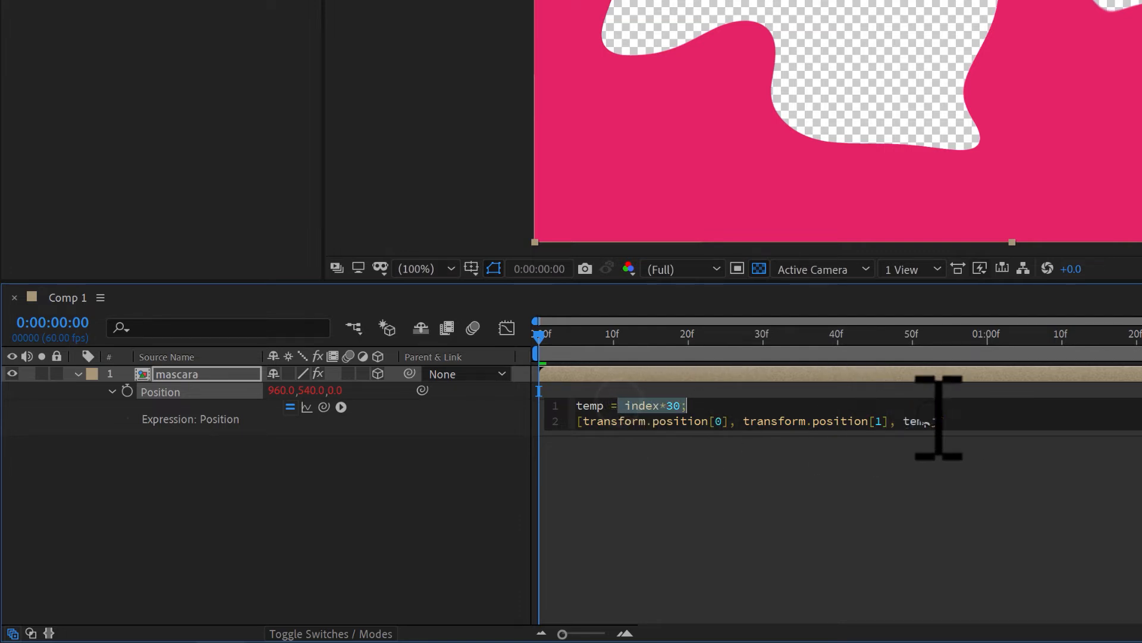
{"action": "left_click", "coordinate": [740, 492]}
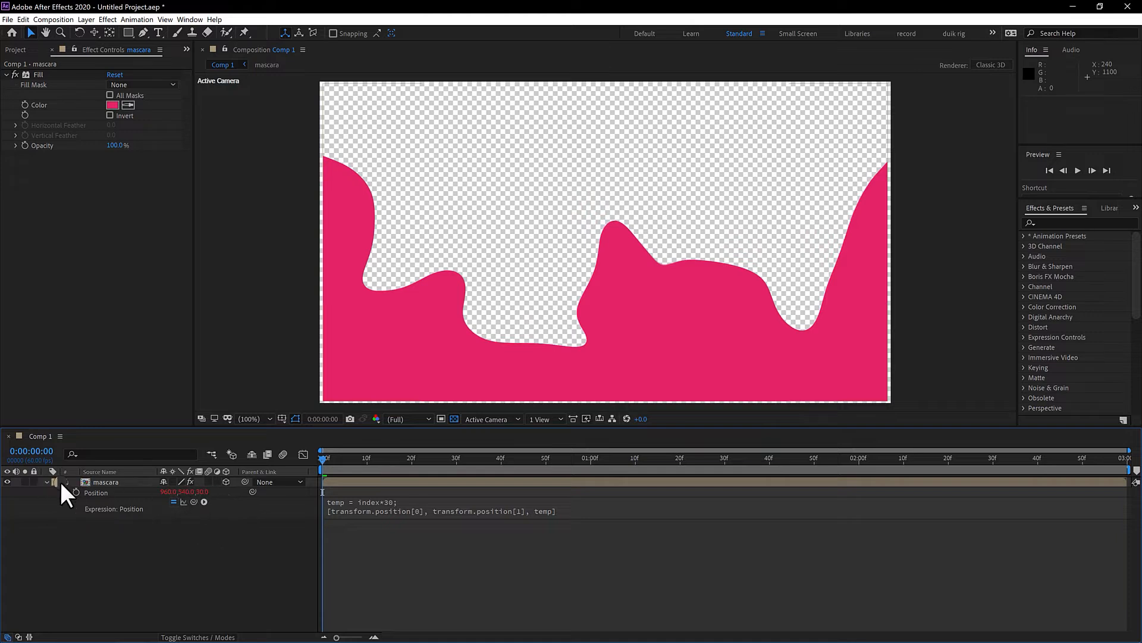
Step: Duplicate the mascara layer repeatedly until the composition holds ten mascara layers
{"action": "left_click", "coordinate": [113, 482]}
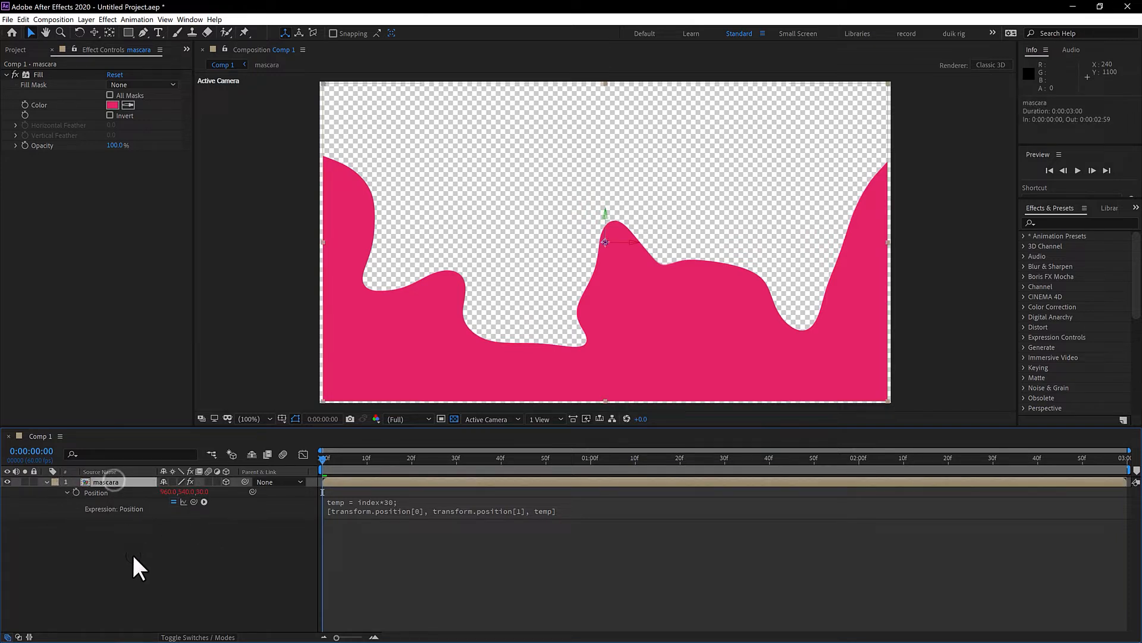
{"action": "key", "text": "ctrl+d"}
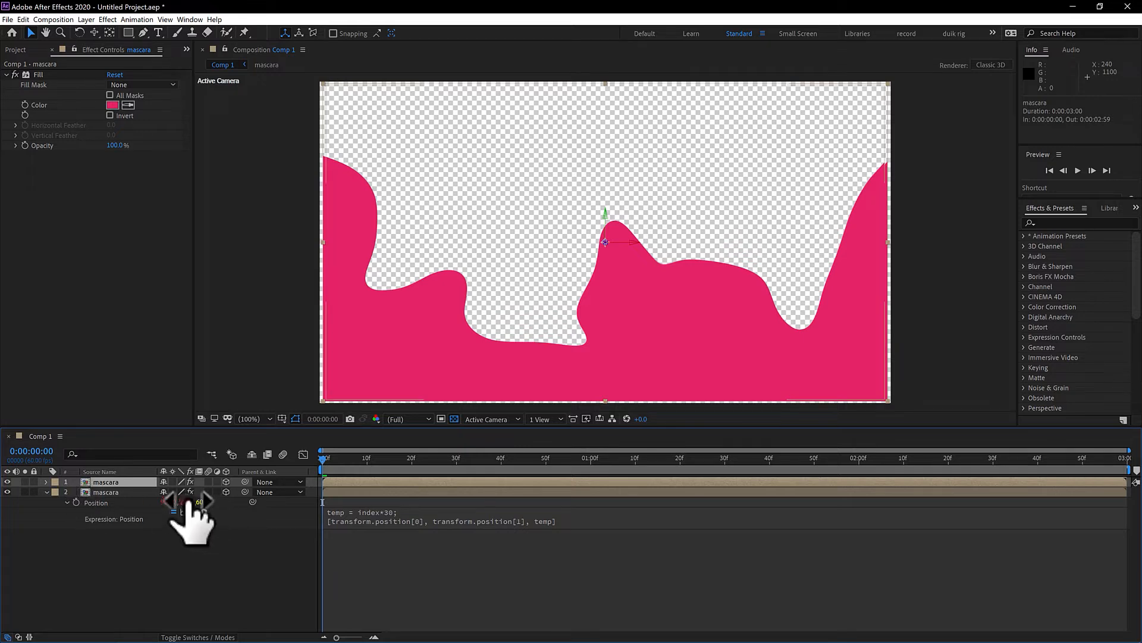
{"action": "left_click", "coordinate": [128, 493]}
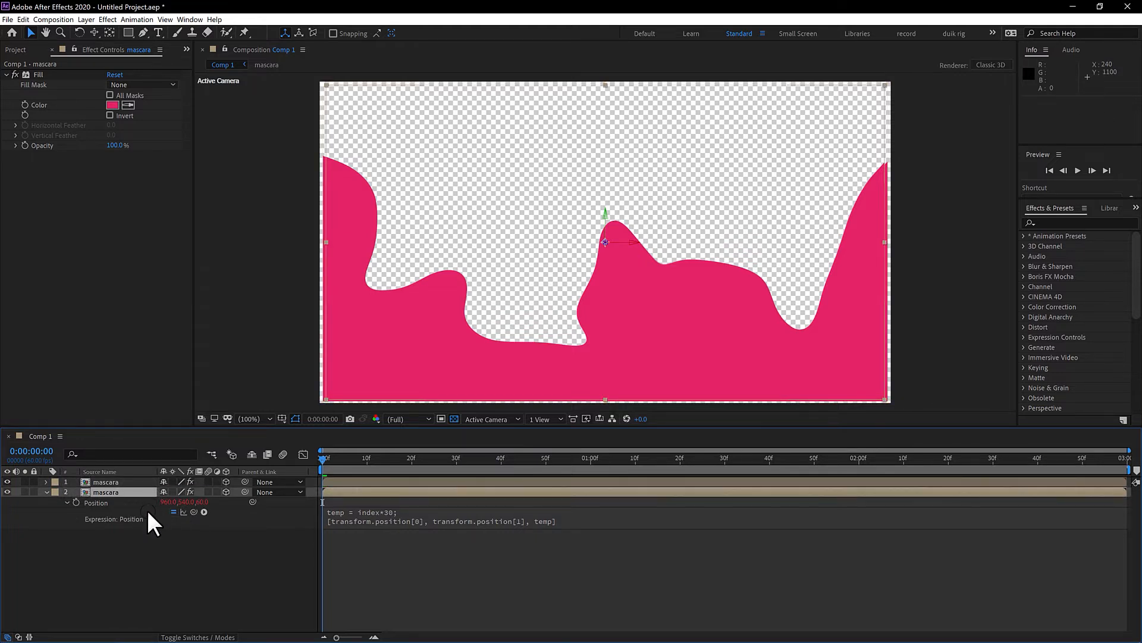
{"action": "key", "text": "ctrl+d"}
{"action": "key", "text": "ctrl+d"}
{"action": "key", "text": "ctrl+d"}
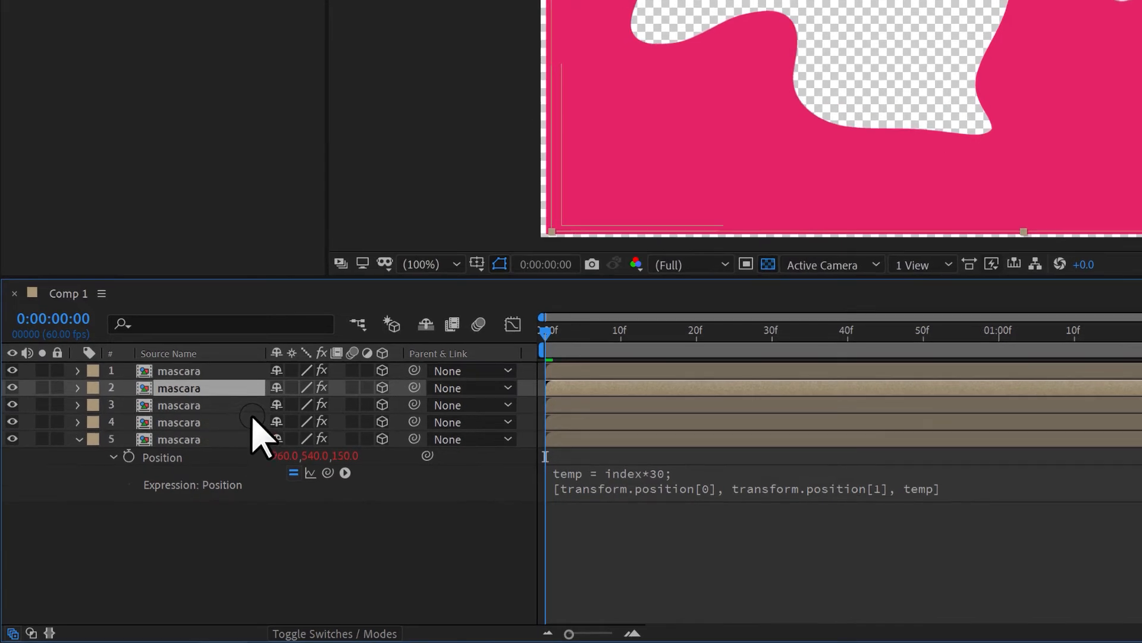
{"action": "key", "text": "ctrl+d"}
{"action": "key", "text": "ctrl+d"}
{"action": "key", "text": "ctrl+d"}
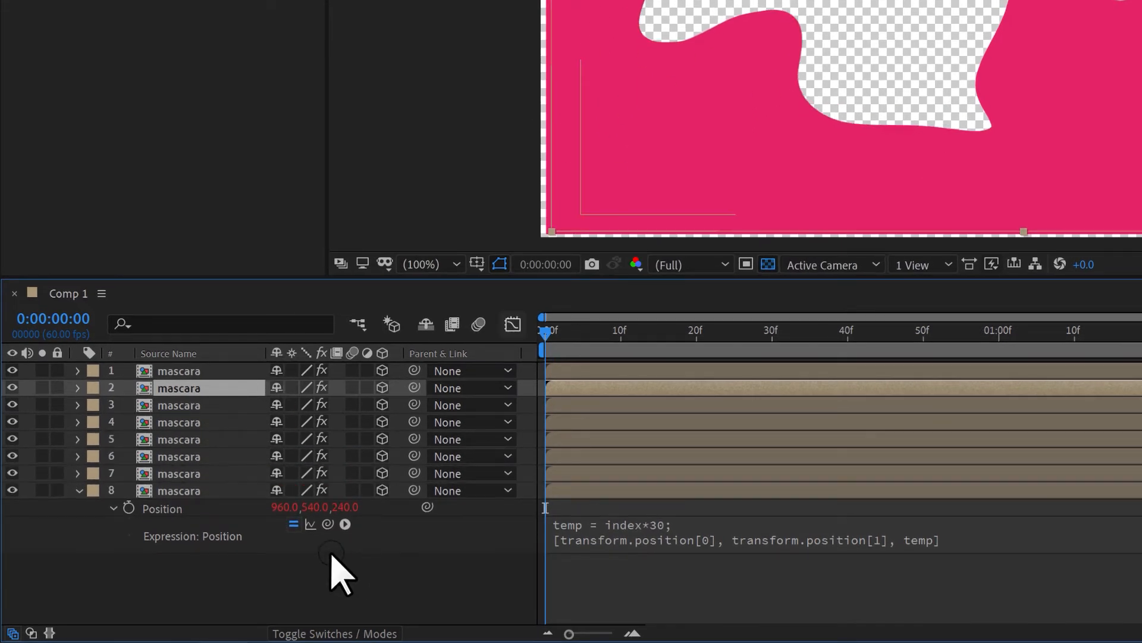
{"action": "key", "text": "ctrl+d"}
{"action": "key", "text": "ctrl+d"}
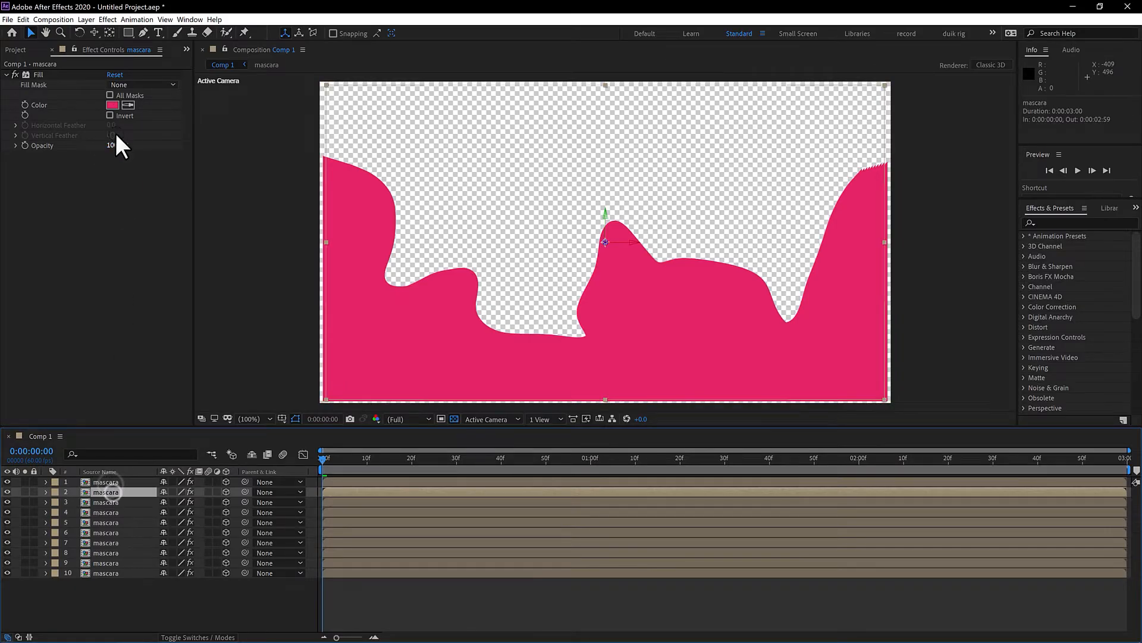
Step: Darken the second mascara layer's Fill color to the deep pink AF144A
{"action": "left_click", "coordinate": [112, 104]}
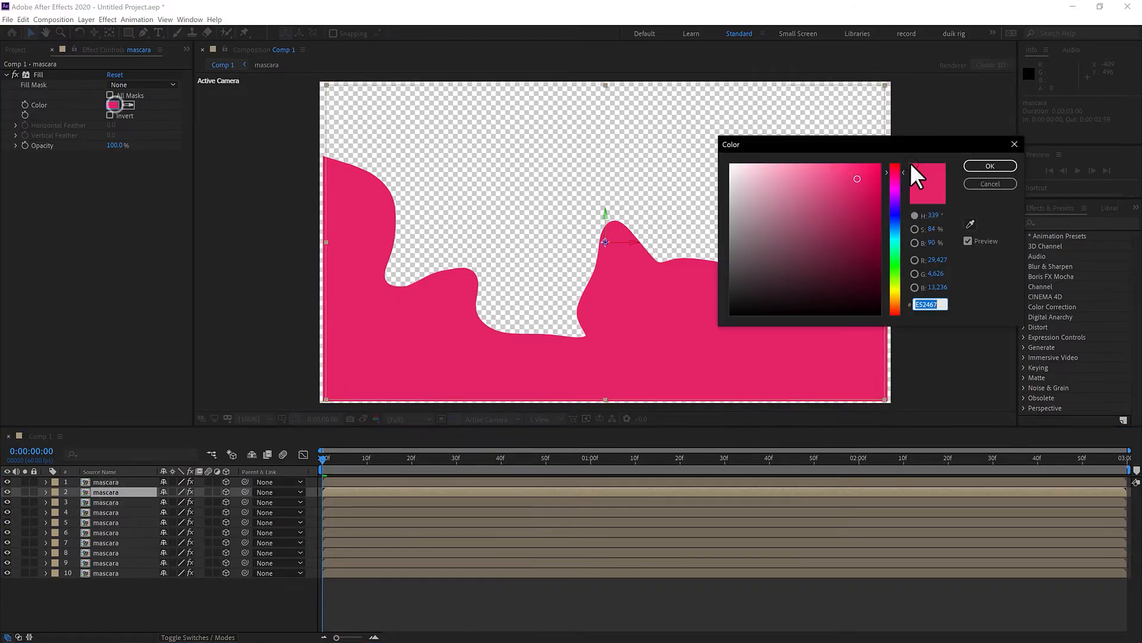
{"action": "left_click_drag", "start_coordinate": [864, 180], "coordinate": [862, 212]}
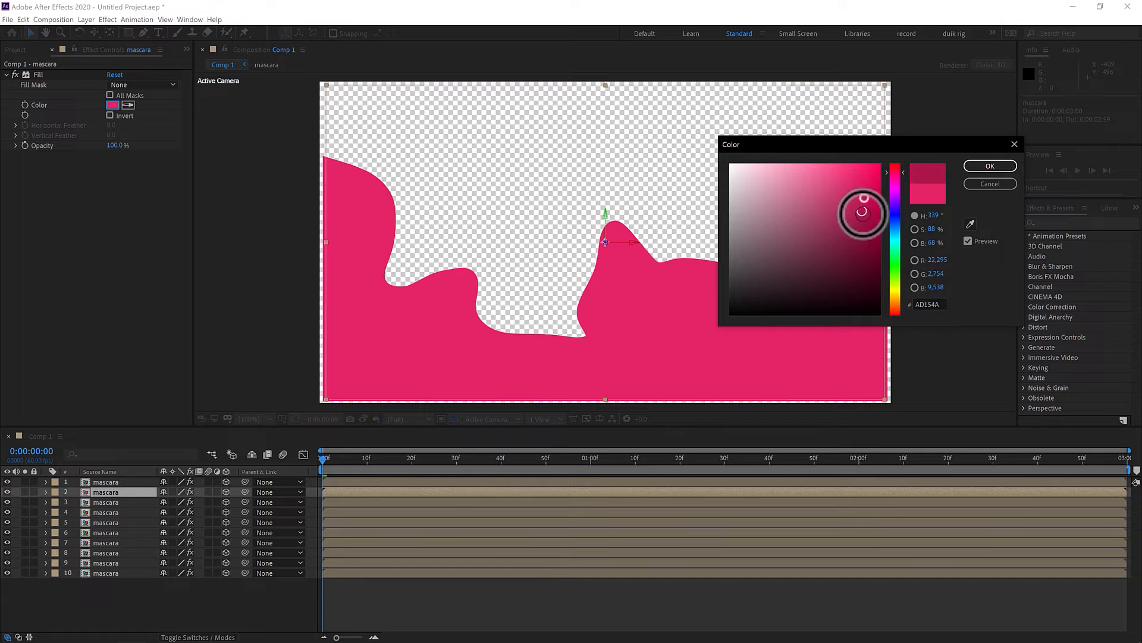
{"action": "left_click", "coordinate": [985, 169]}
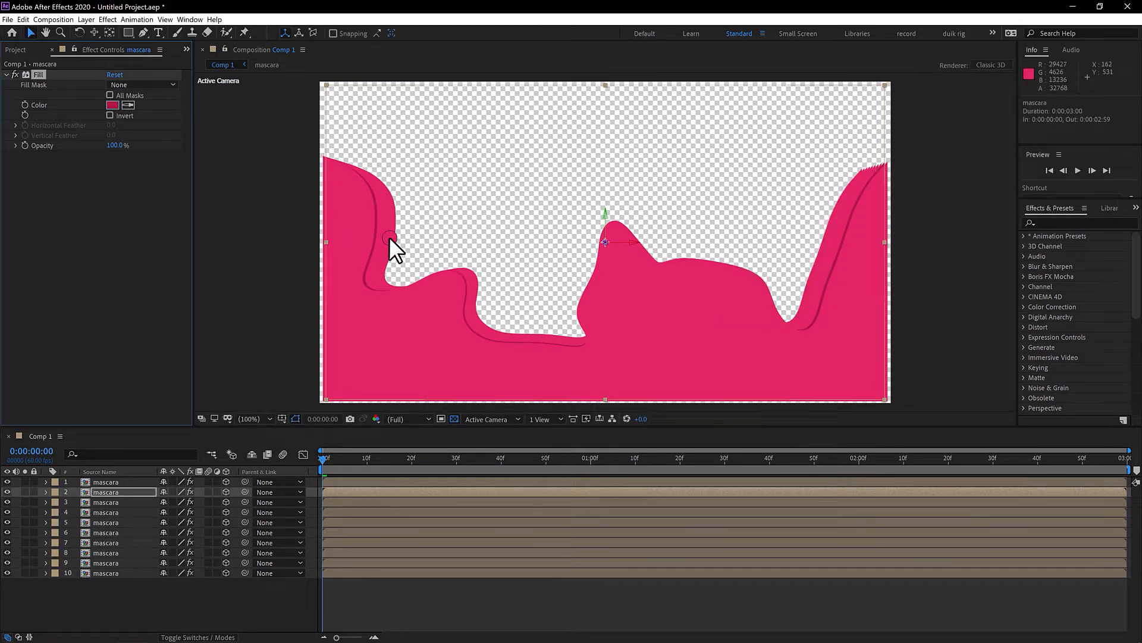
Step: Change the second mascara layer's Fill color to a bright red-orange
{"action": "left_click", "coordinate": [113, 106]}
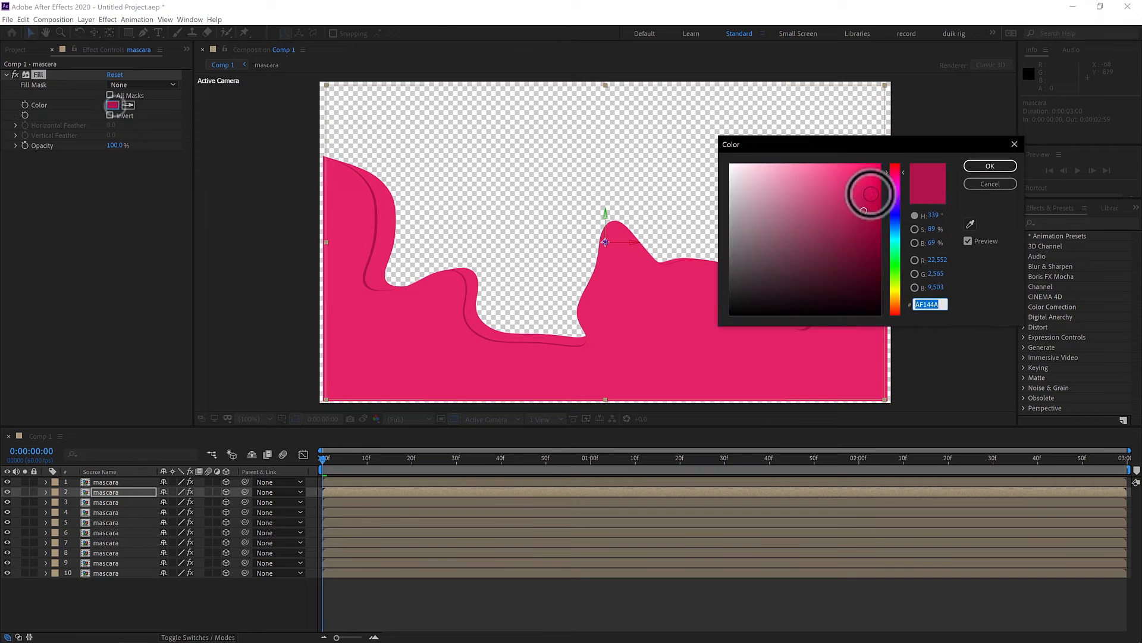
{"action": "left_click", "coordinate": [894, 307]}
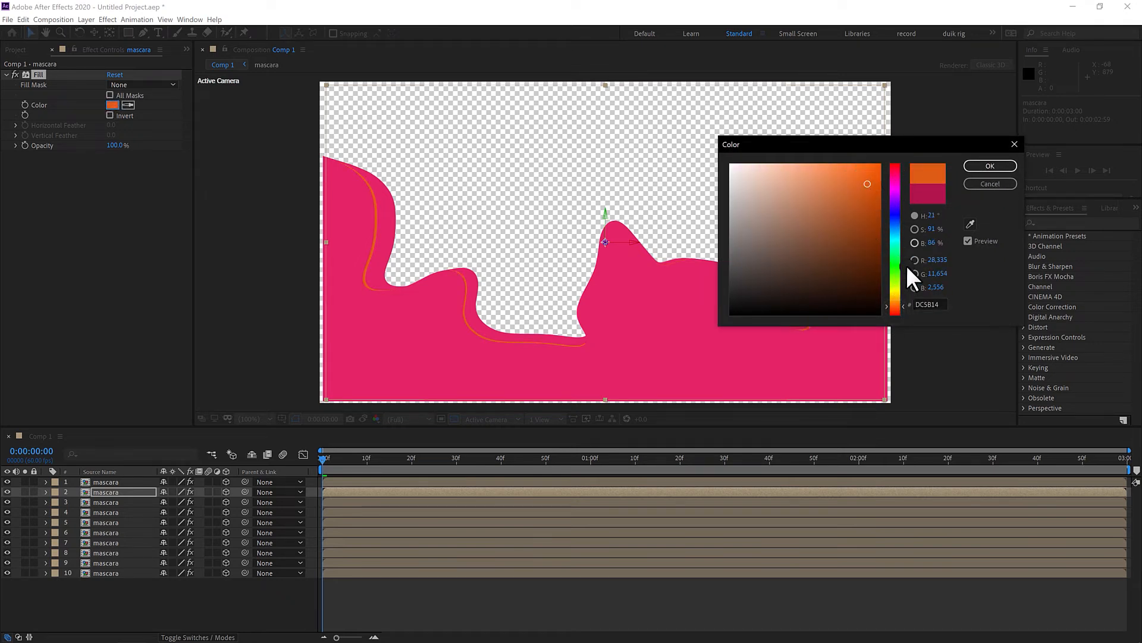
{"action": "left_click_drag", "start_coordinate": [898, 305], "coordinate": [899, 312]}
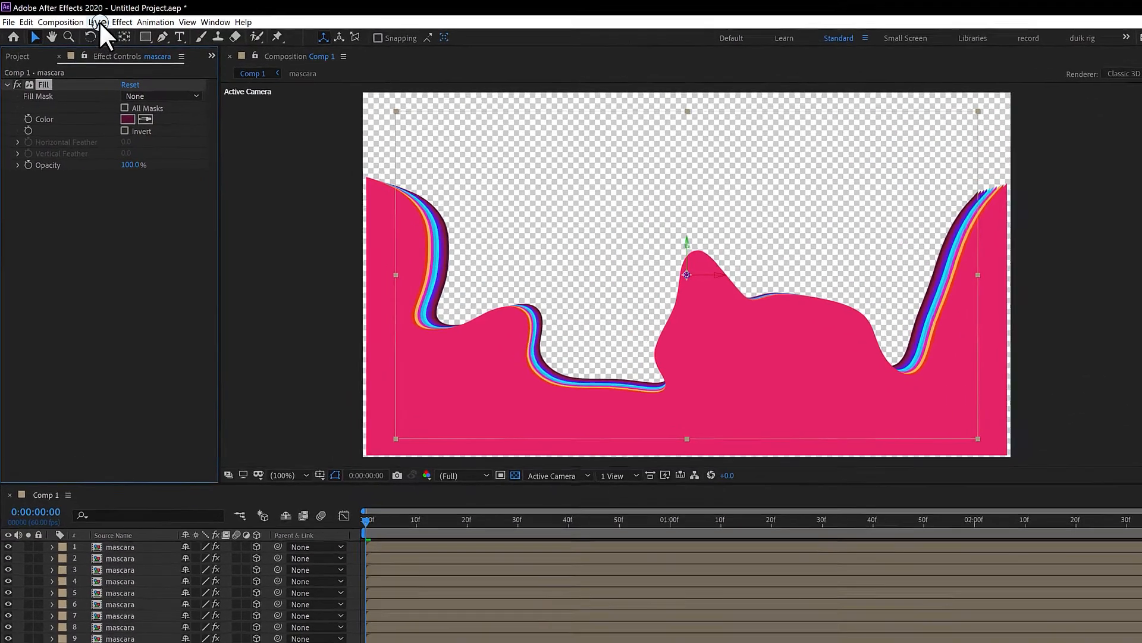
Step: Add a two-node camera with the 50mm preset and place it below all the mascara layers in the stack
{"action": "left_click", "coordinate": [86, 19]}
{"action": "left_click", "coordinate": [153, 43]}
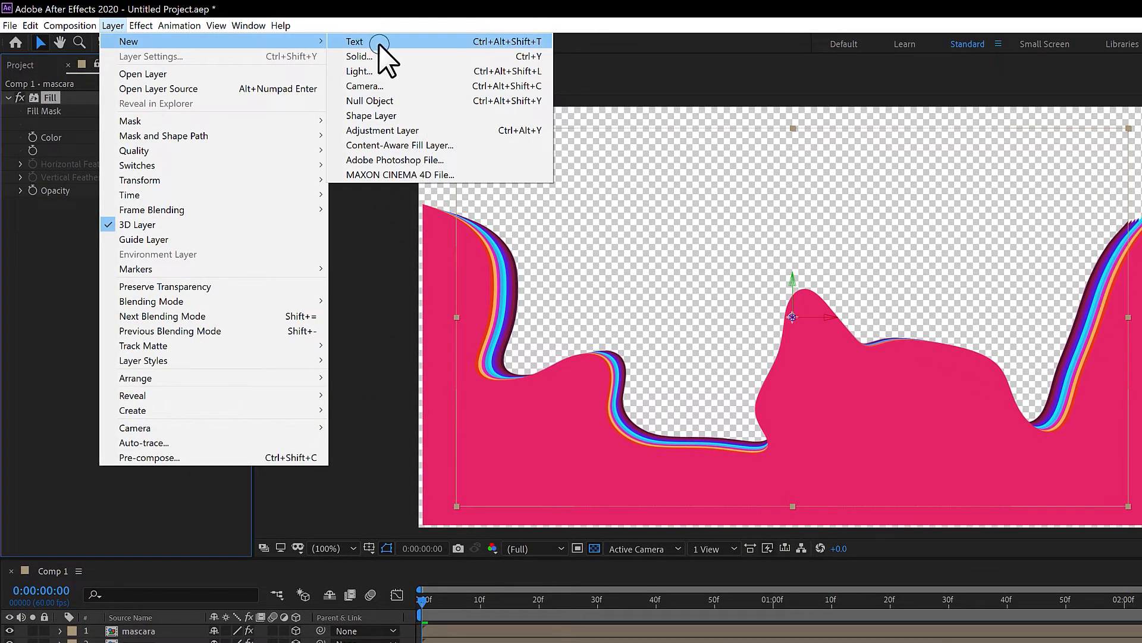
{"action": "left_click", "coordinate": [362, 87]}
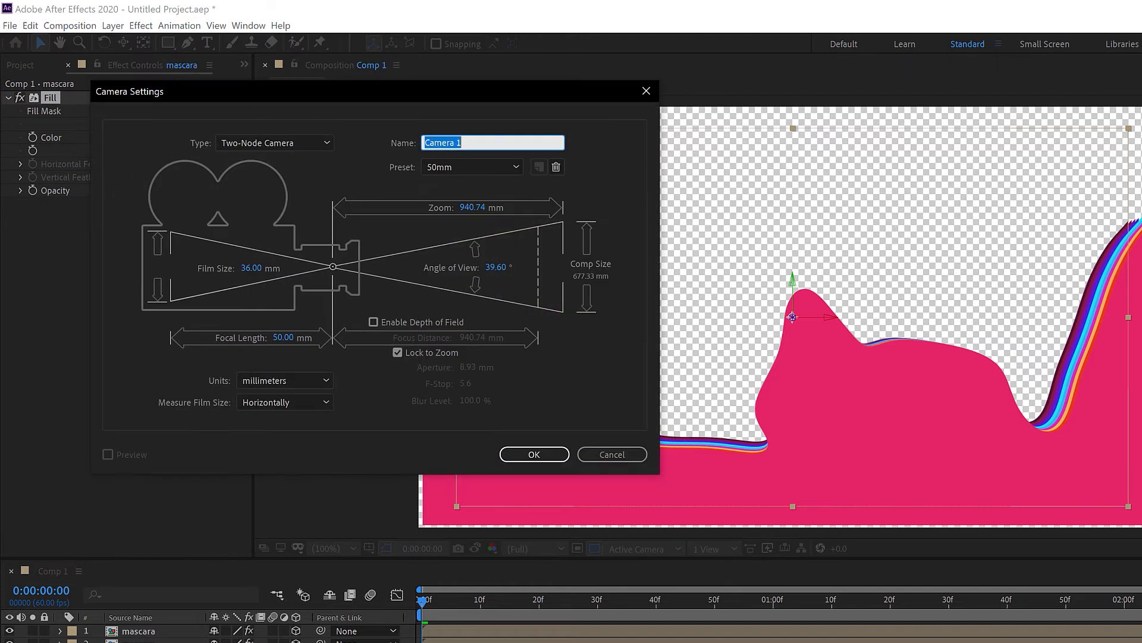
{"action": "left_click", "coordinate": [550, 454]}
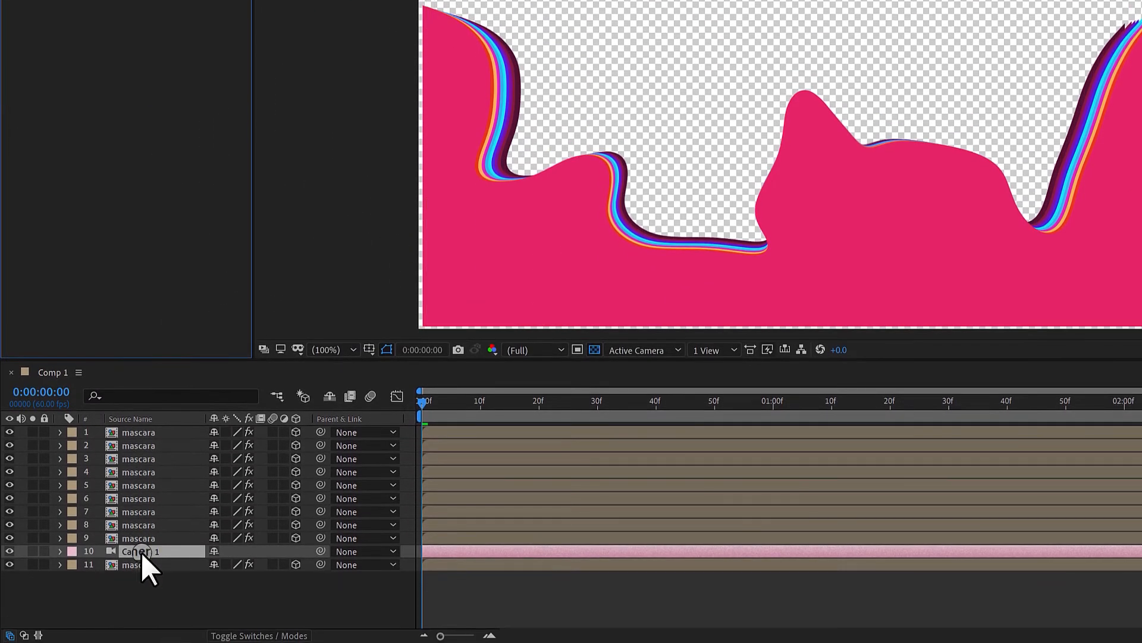
{"action": "left_click_drag", "start_coordinate": [141, 552], "coordinate": [140, 572]}
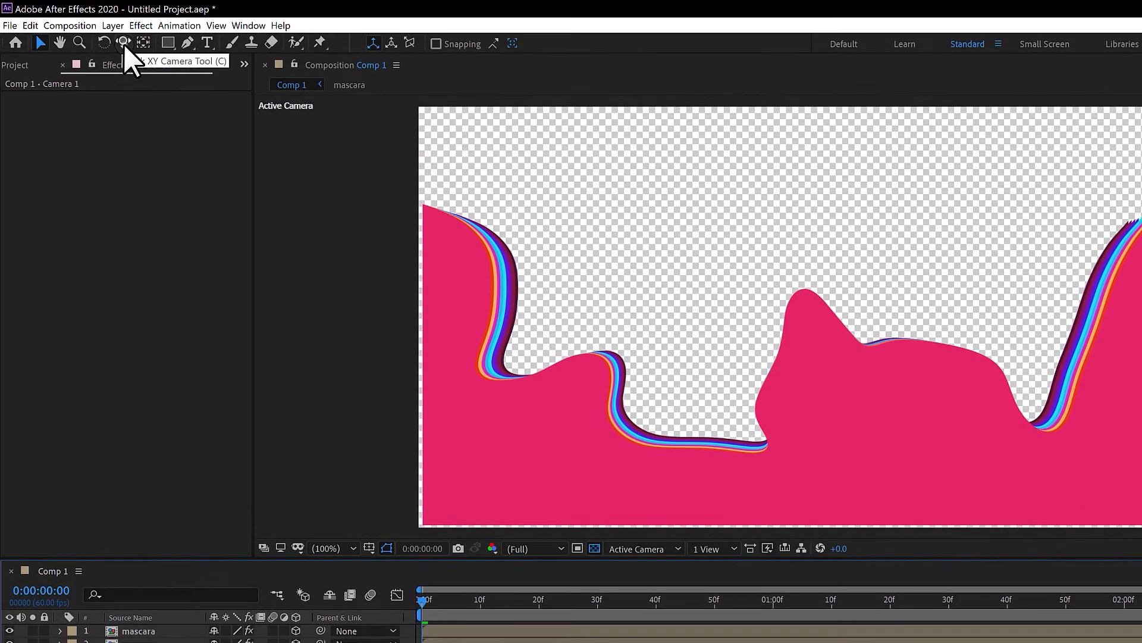
Step: Switch among the camera tools and orbit Camera 1 so the stacked mascara layers are seen at an angle
{"action": "left_click", "coordinate": [124, 43]}
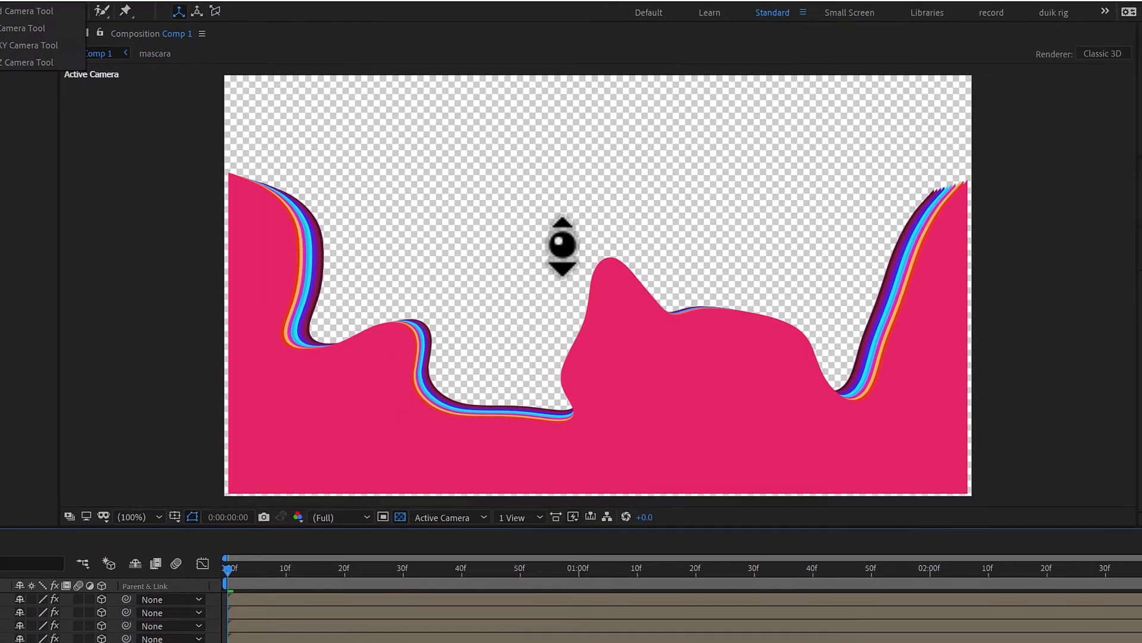
{"action": "left_click", "coordinate": [562, 246]}
{"action": "key", "text": "c"}
{"action": "key", "text": "c"}
{"action": "key", "text": "c"}
{"action": "key", "text": "c"}
{"action": "key", "text": "c"}
{"action": "key", "text": "c"}
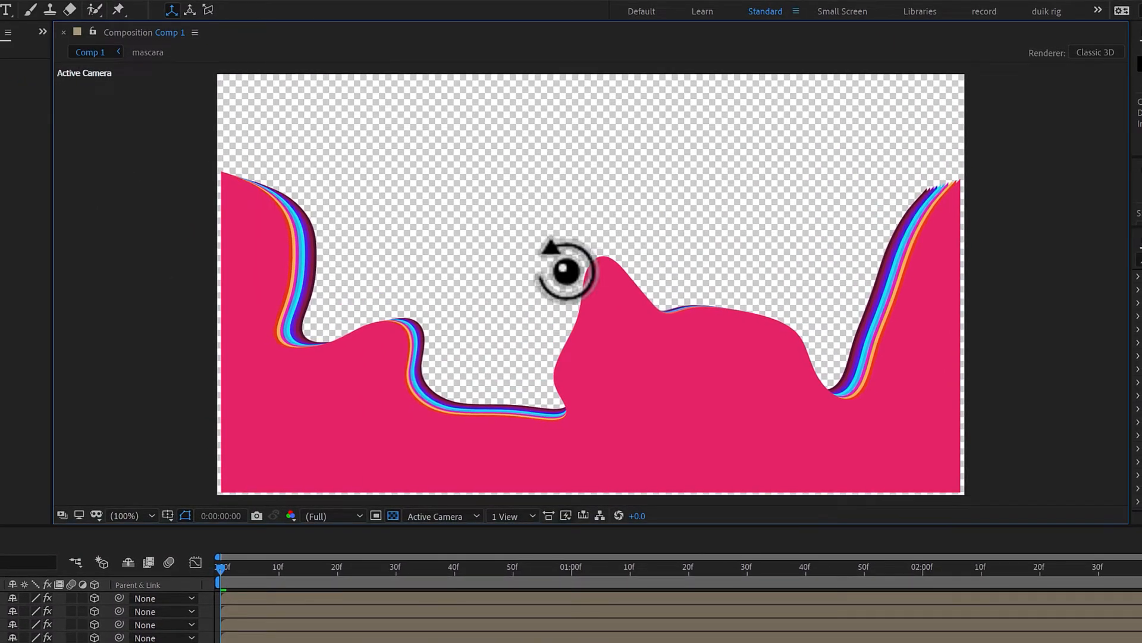
{"action": "key", "text": "c"}
{"action": "key", "text": "c"}
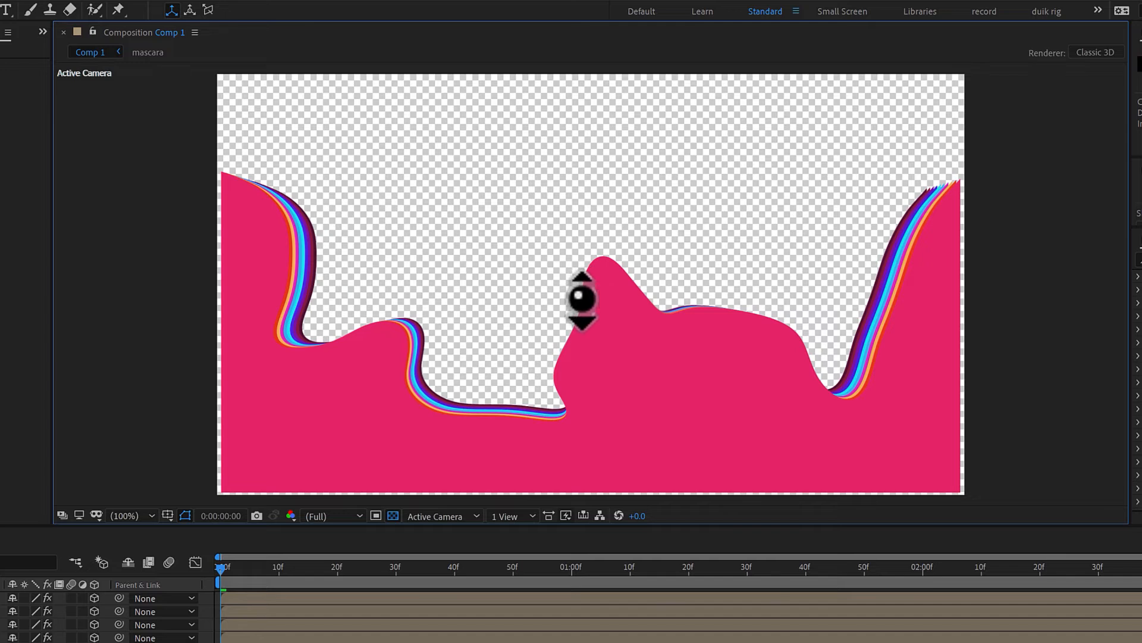
{"action": "left_click_drag", "start_coordinate": [576, 288], "coordinate": [699, 317]}
{"action": "key", "text": "c"}
{"action": "key", "text": "c"}
{"action": "key", "text": "c"}
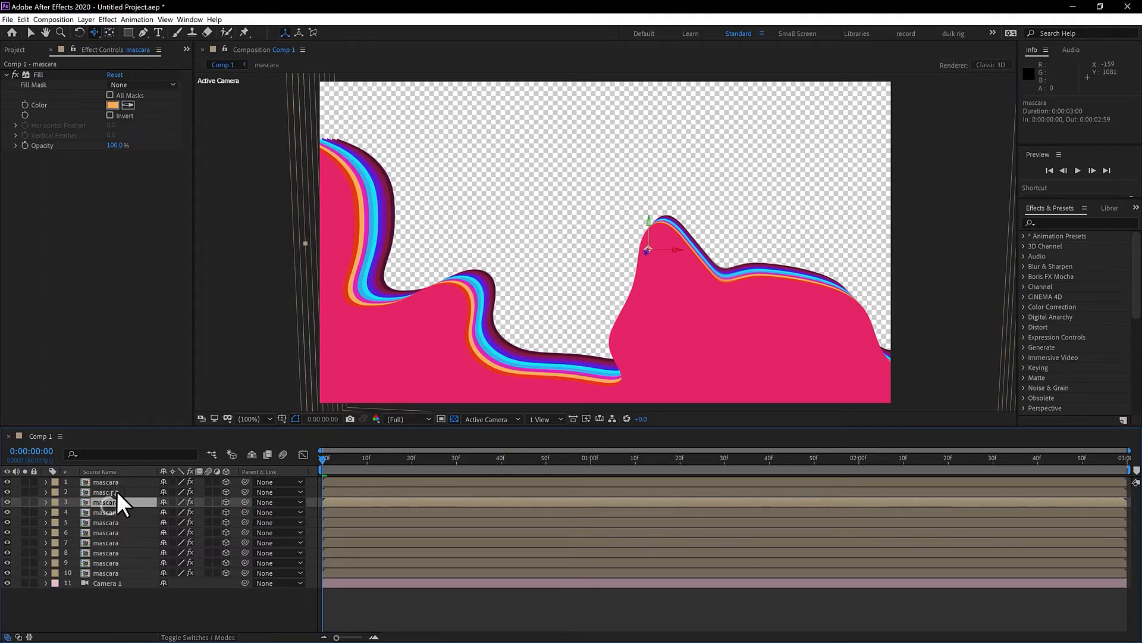
Step: Shift the second mascara layer earlier so it starts at -0:00:00:52, and enable Time Remapping on it
{"action": "left_click", "coordinate": [117, 492]}
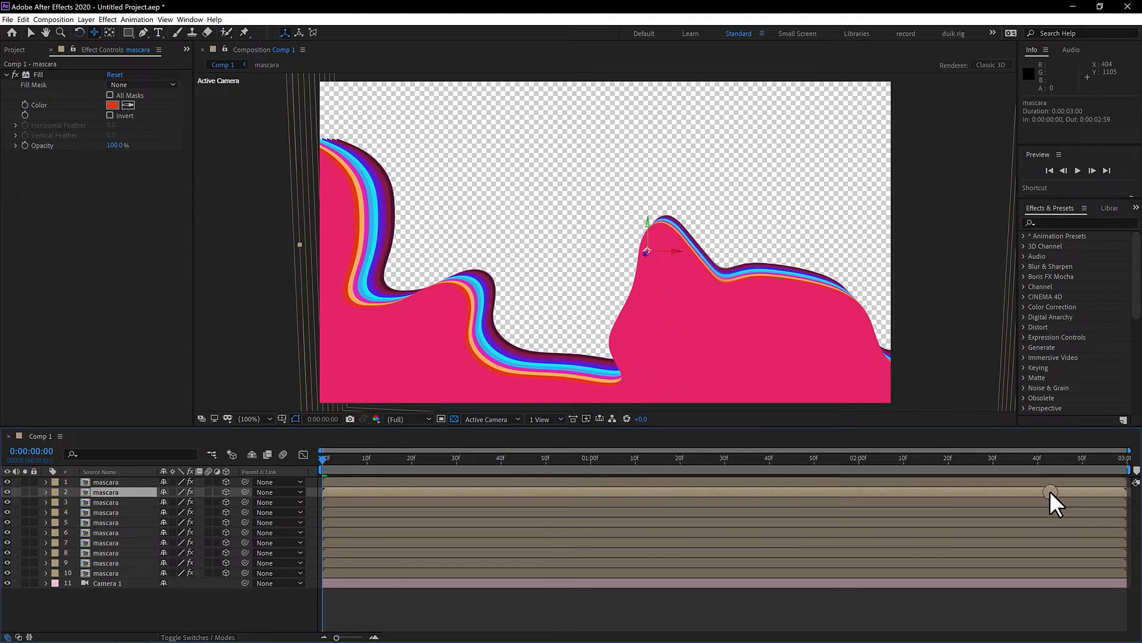
{"action": "left_click_drag", "start_coordinate": [1048, 488], "coordinate": [820, 499]}
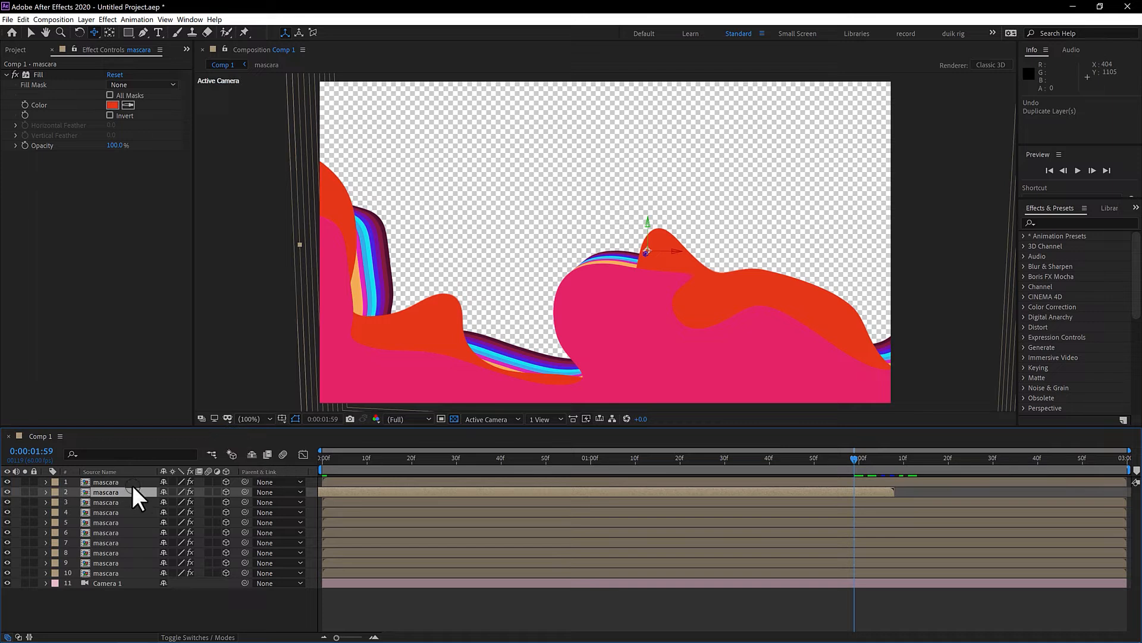
{"action": "right_click", "coordinate": [115, 491]}
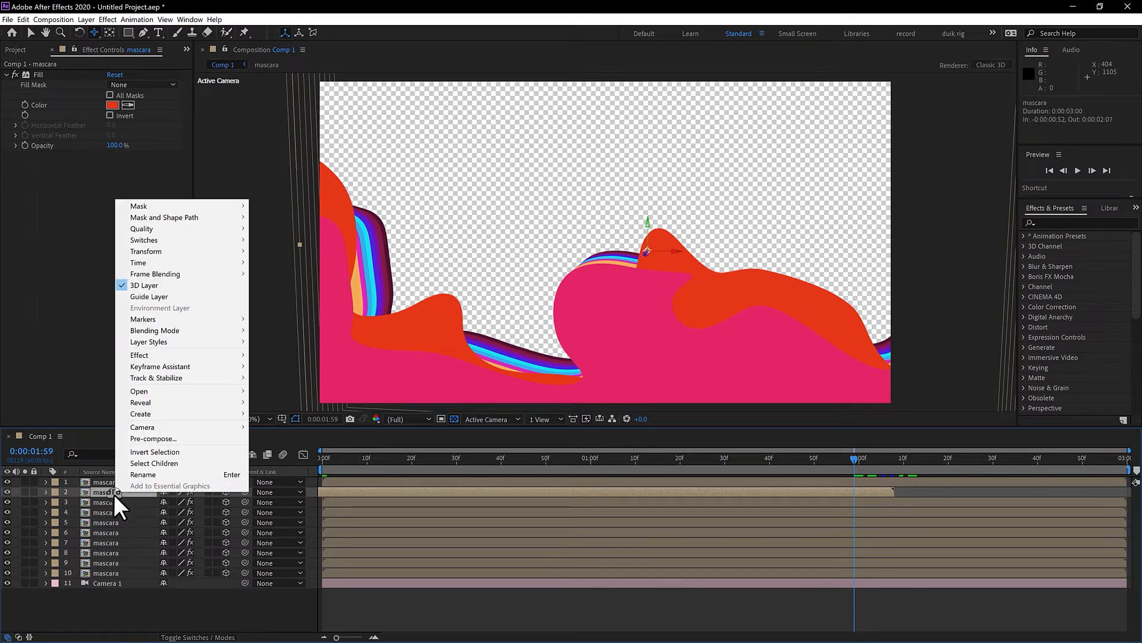
{"action": "mouse_move", "coordinate": [235, 262]}
{"action": "left_click", "coordinate": [305, 263]}
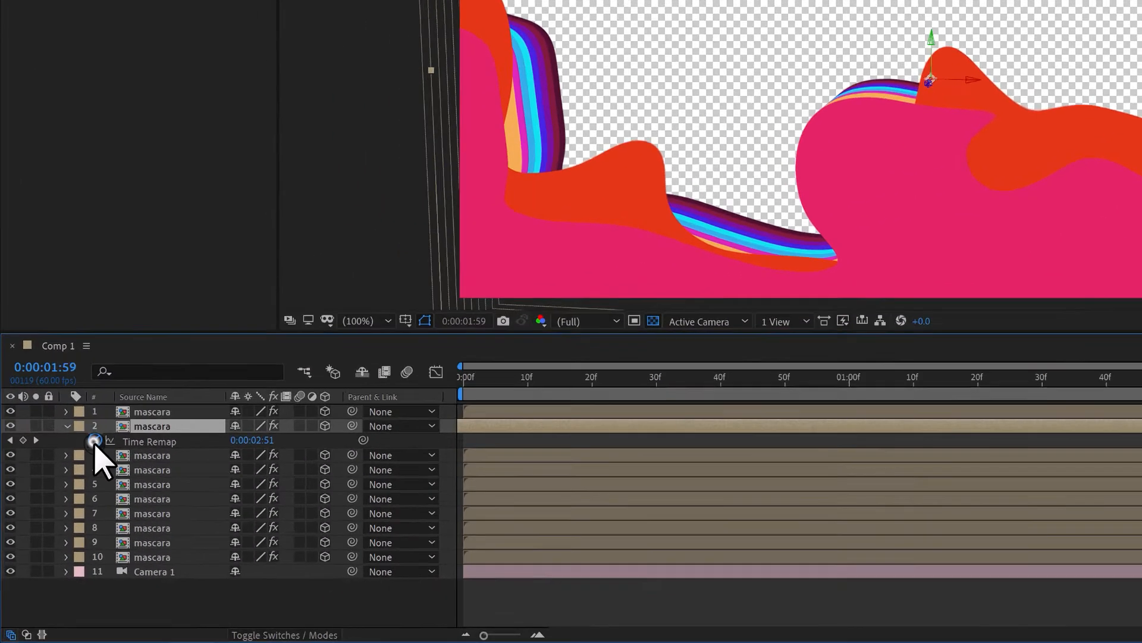
Step: Add a loopOut() expression to the second mascara layer's Time Remap property
{"action": "left_click", "coordinate": [66, 502], "text": "alt"}
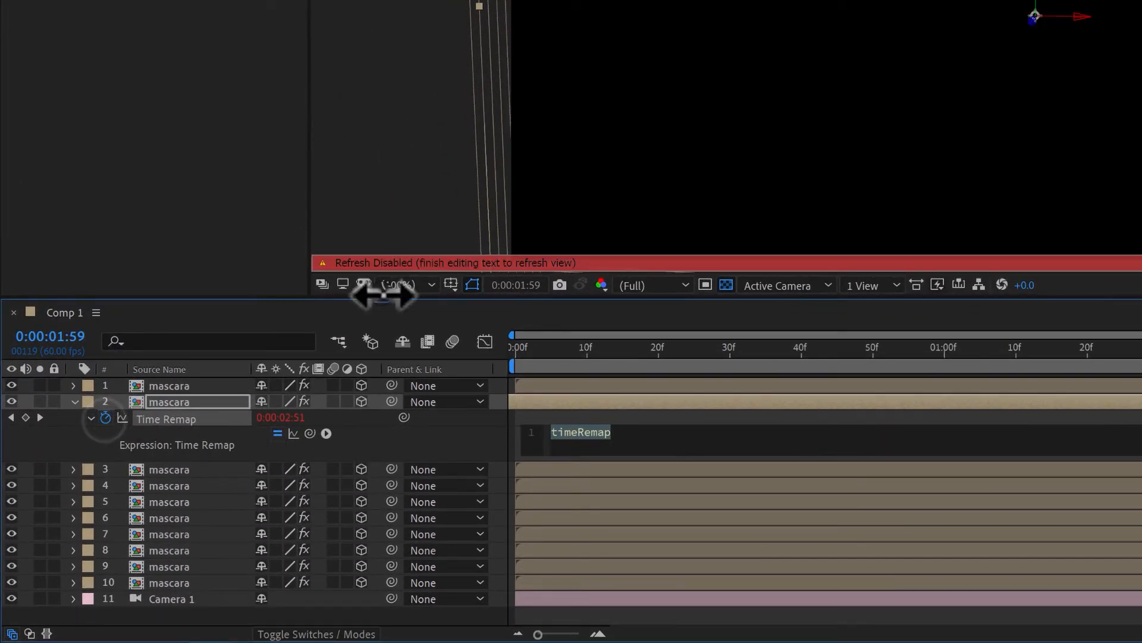
{"action": "type", "text": "loop"}
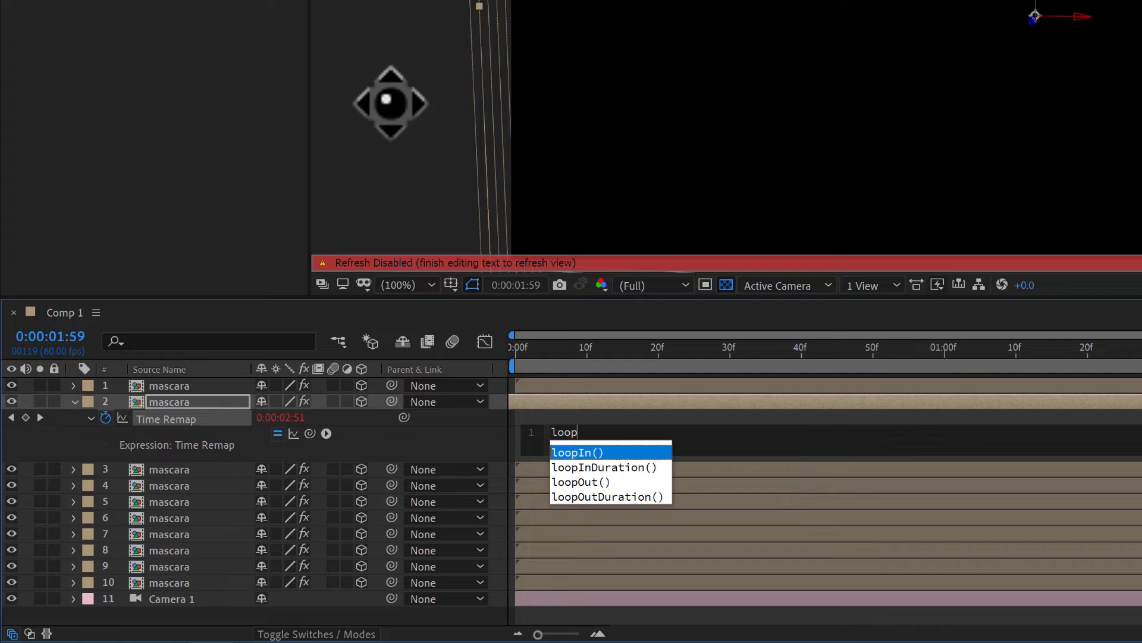
{"action": "key", "text": "Down"}
{"action": "key", "text": "Down"}
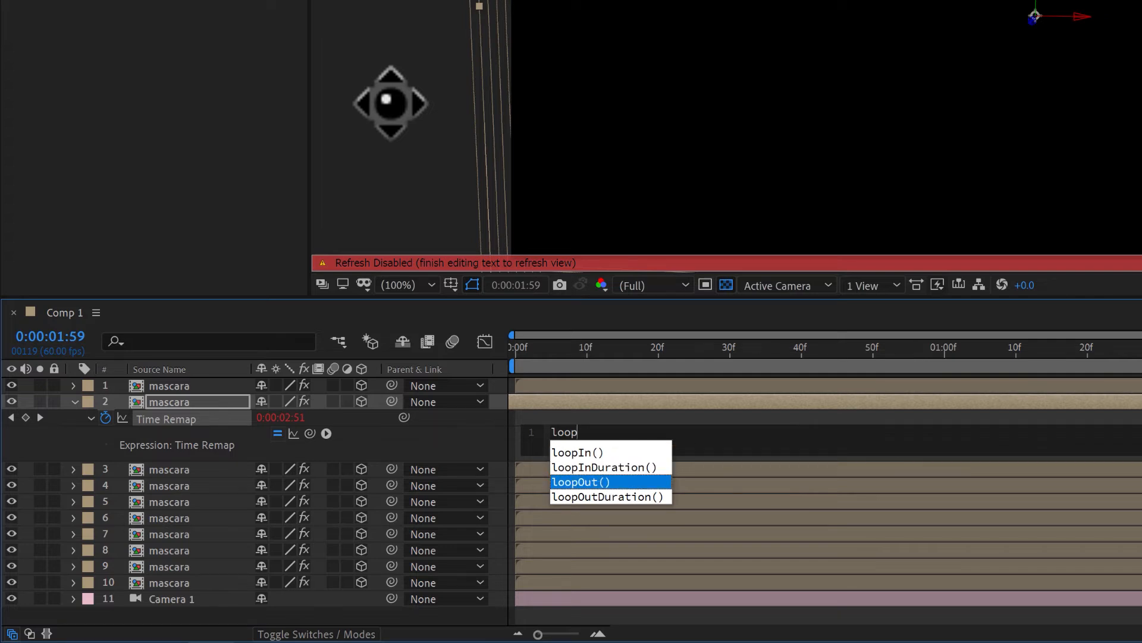
{"action": "key", "text": "Return"}
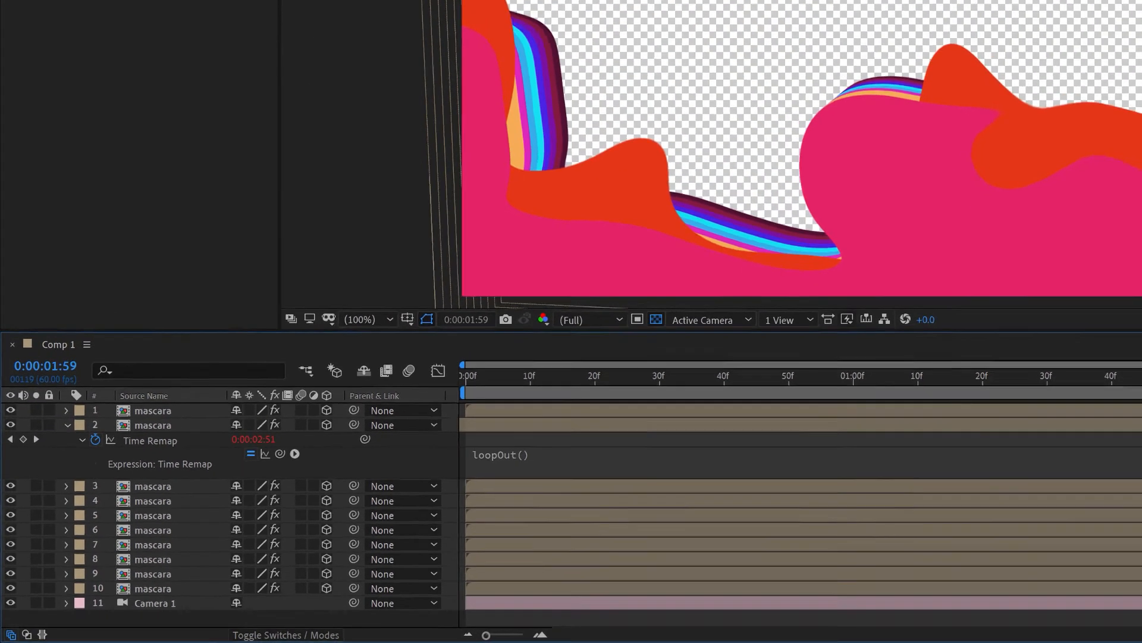
Step: Extend the second mascara layer to the composition's end, check its Time Remap keyframe at 0:00:02:08, and return to the first frame
{"action": "left_click", "coordinate": [1064, 465]}
{"action": "left_click_drag", "start_coordinate": [1056, 426], "coordinate": [1062, 430]}
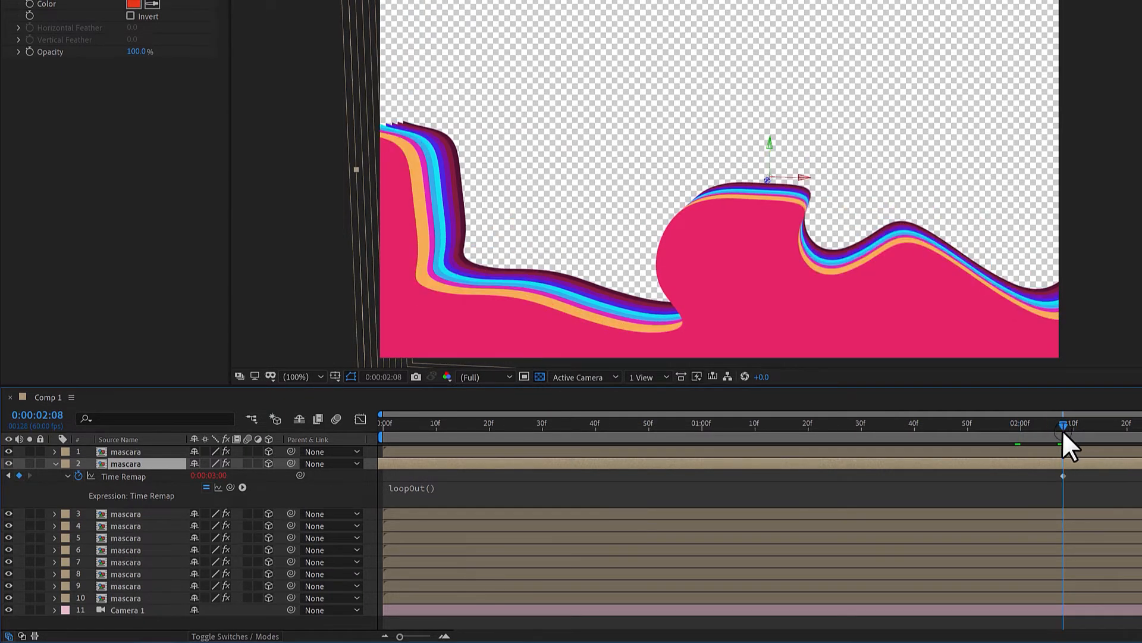
{"action": "left_click", "coordinate": [1063, 475]}
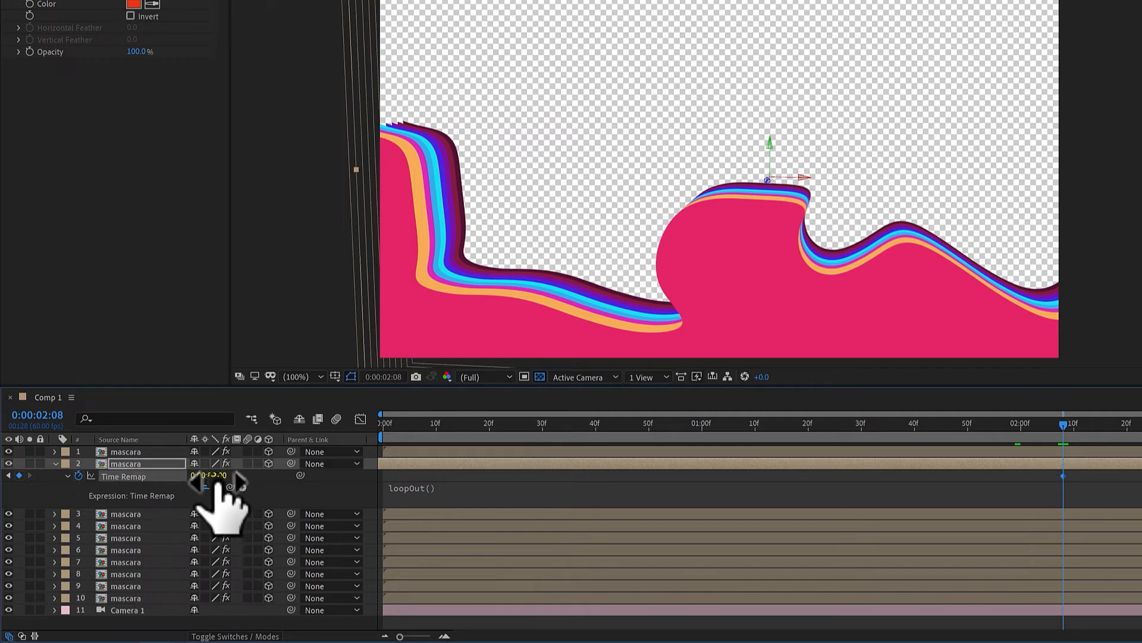
{"action": "left_click_drag", "start_coordinate": [217, 482], "coordinate": [251, 481]}
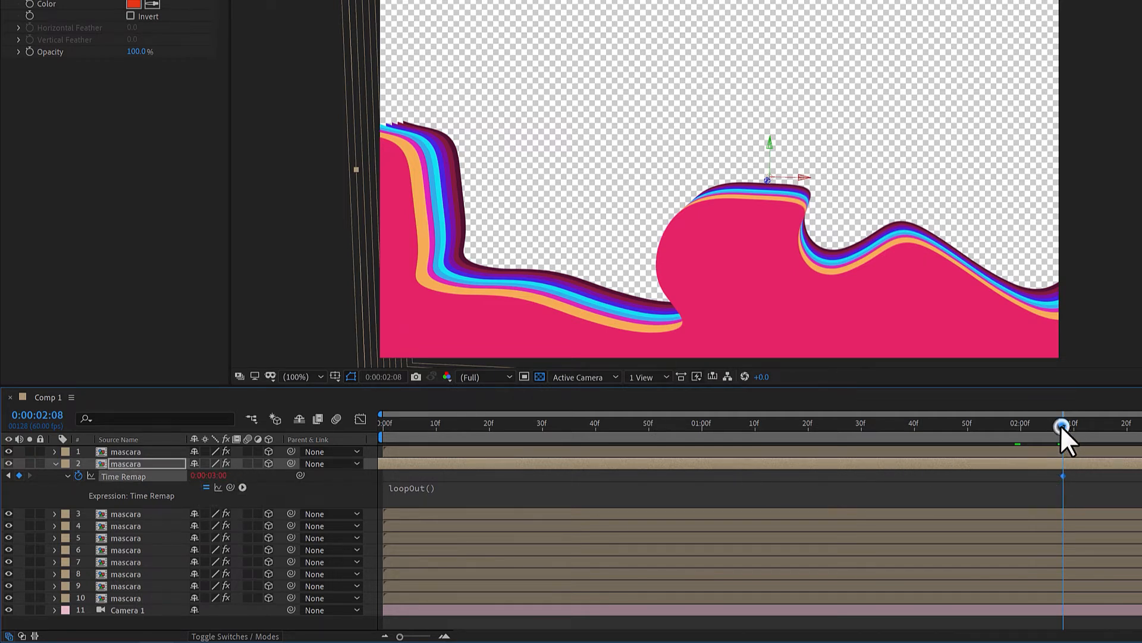
{"action": "left_click_drag", "start_coordinate": [1062, 429], "coordinate": [1057, 429]}
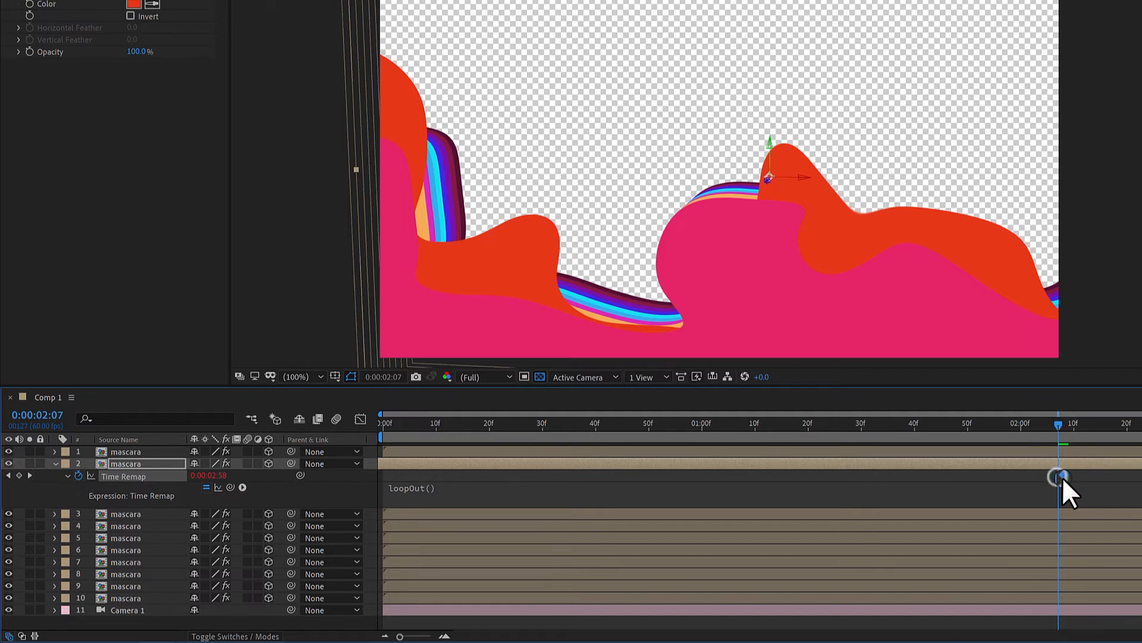
{"action": "left_click_drag", "start_coordinate": [1059, 426], "coordinate": [250, 463]}
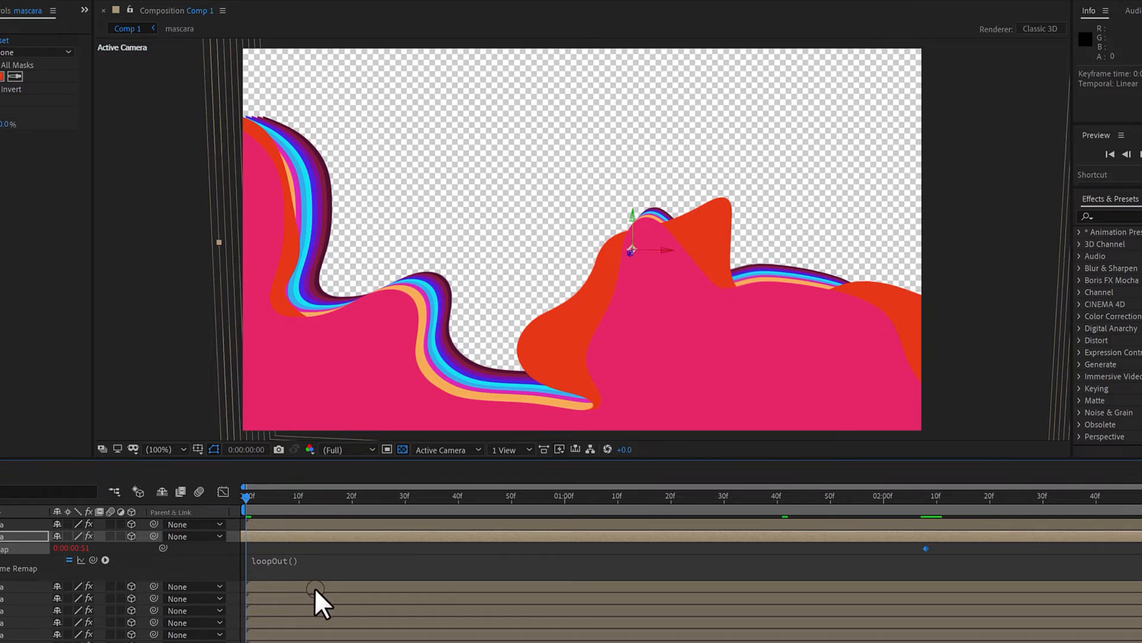
Step: Copy the second mascara layer's two Time Remap keyframes to the third mascara layer and shift that layer earlier in time
{"action": "left_click_drag", "start_coordinate": [314, 587], "coordinate": [413, 585]}
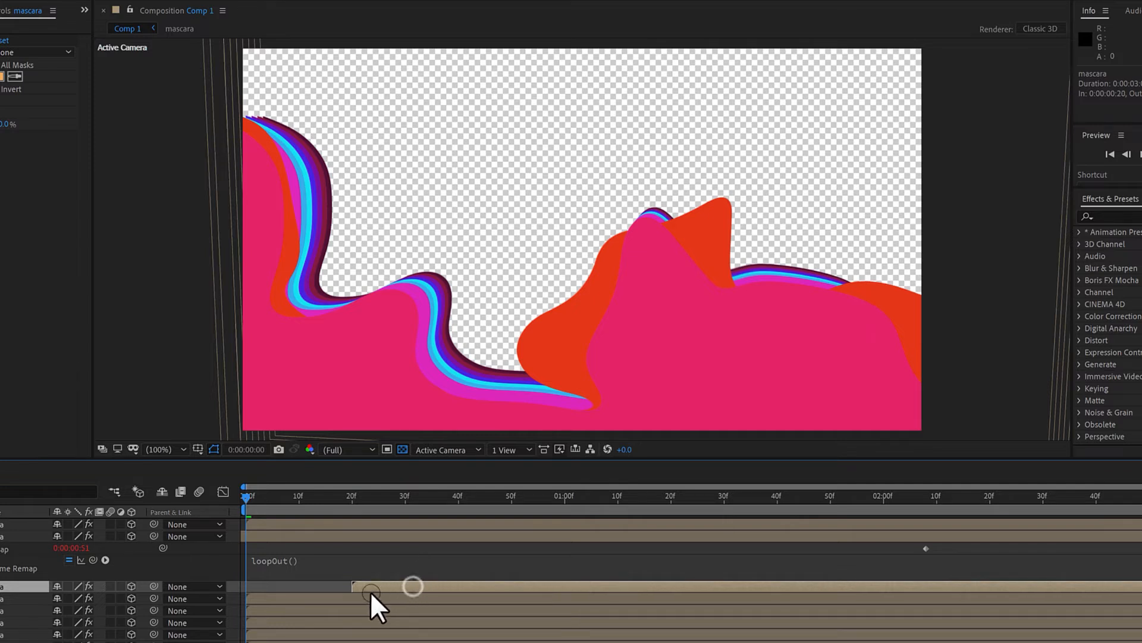
{"action": "left_click", "coordinate": [2, 553]}
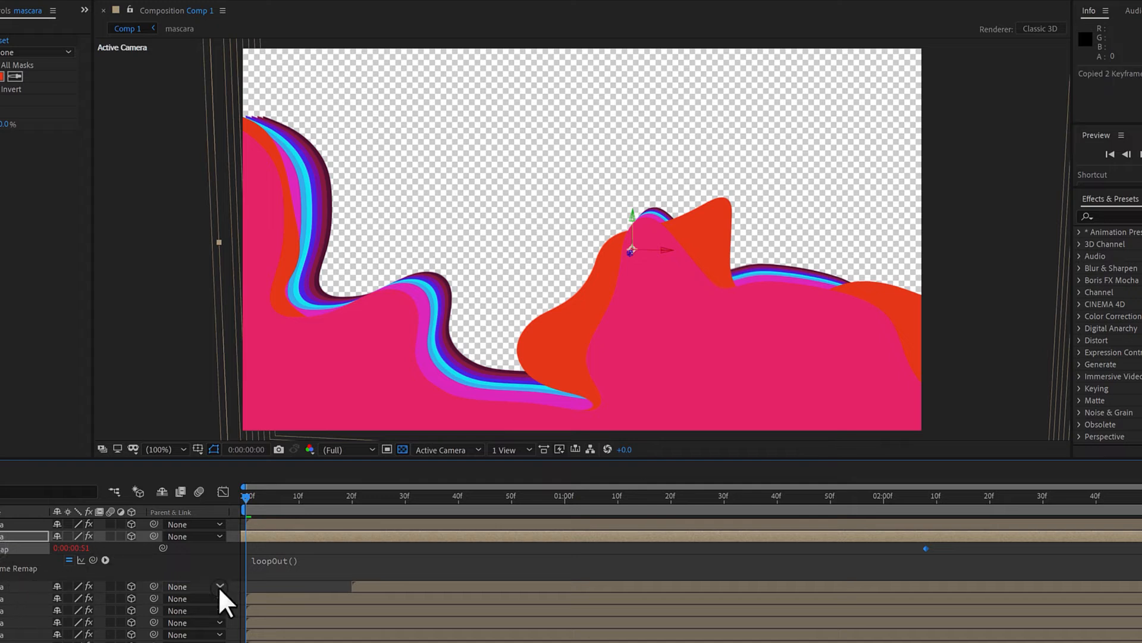
{"action": "left_click", "coordinate": [377, 587]}
{"action": "key", "text": "ctrl+v"}
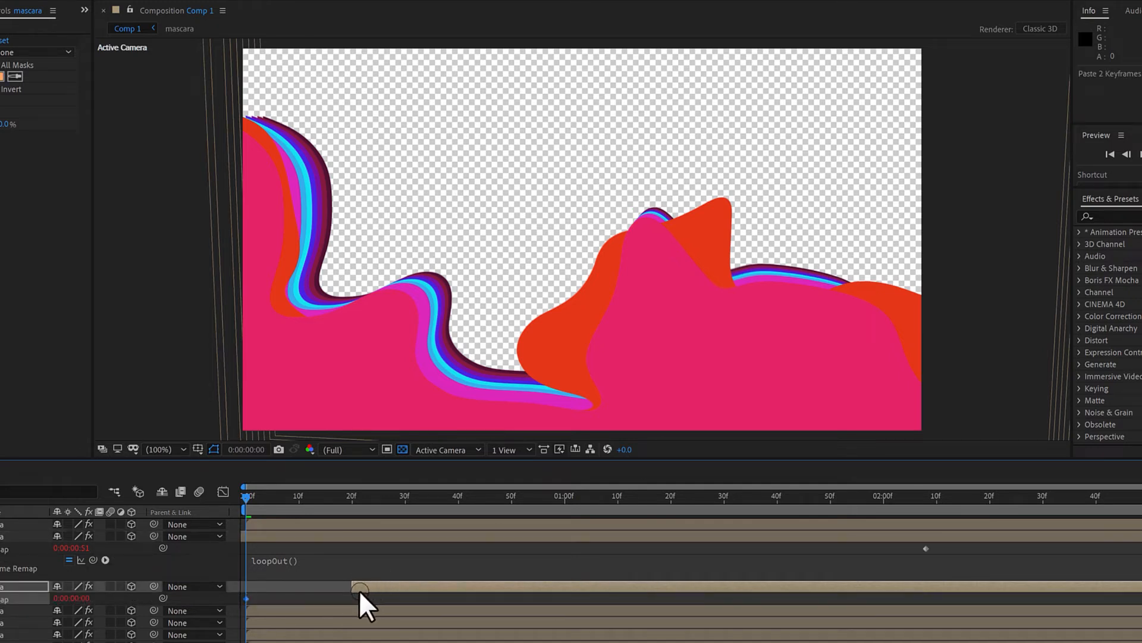
{"action": "left_click_drag", "start_coordinate": [359, 589], "coordinate": [122, 623]}
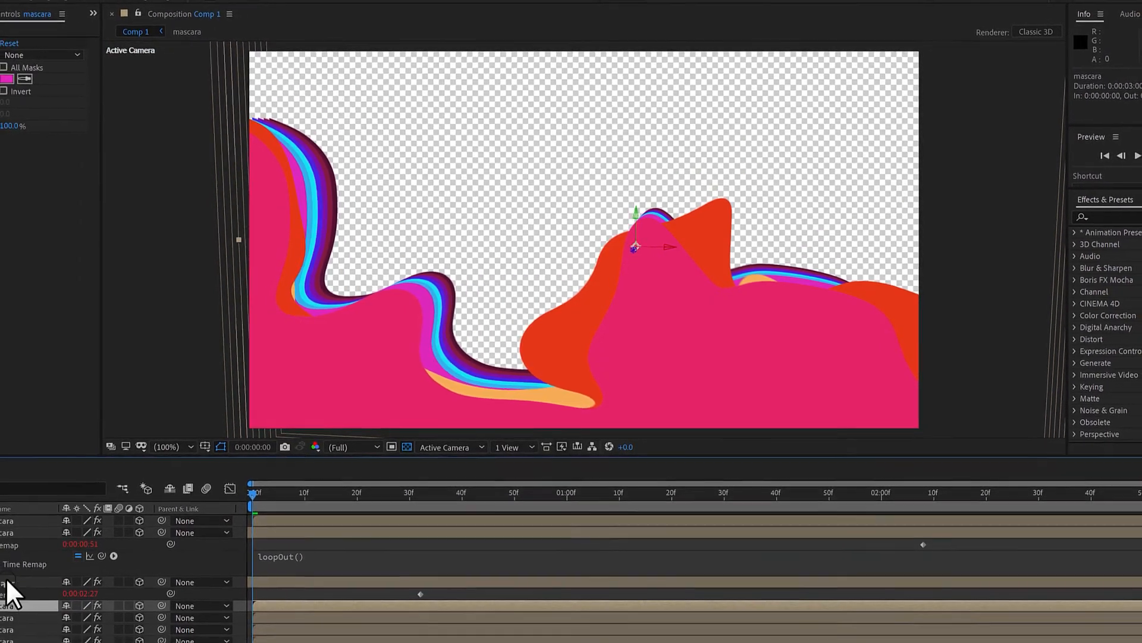
Step: Collapse the second and third mascara layers' Time Remap properties and enable Time Remapping on the fourth mascara layer
{"action": "left_click", "coordinate": [27, 528]}
{"action": "left_click", "coordinate": [6, 505]}
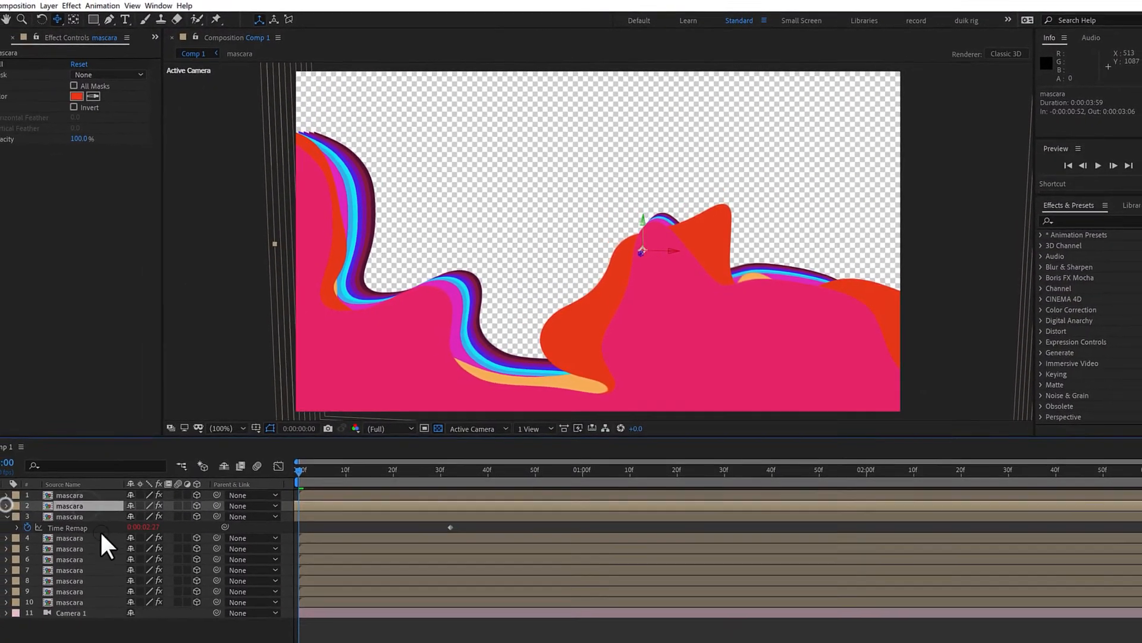
{"action": "left_click", "coordinate": [95, 506]}
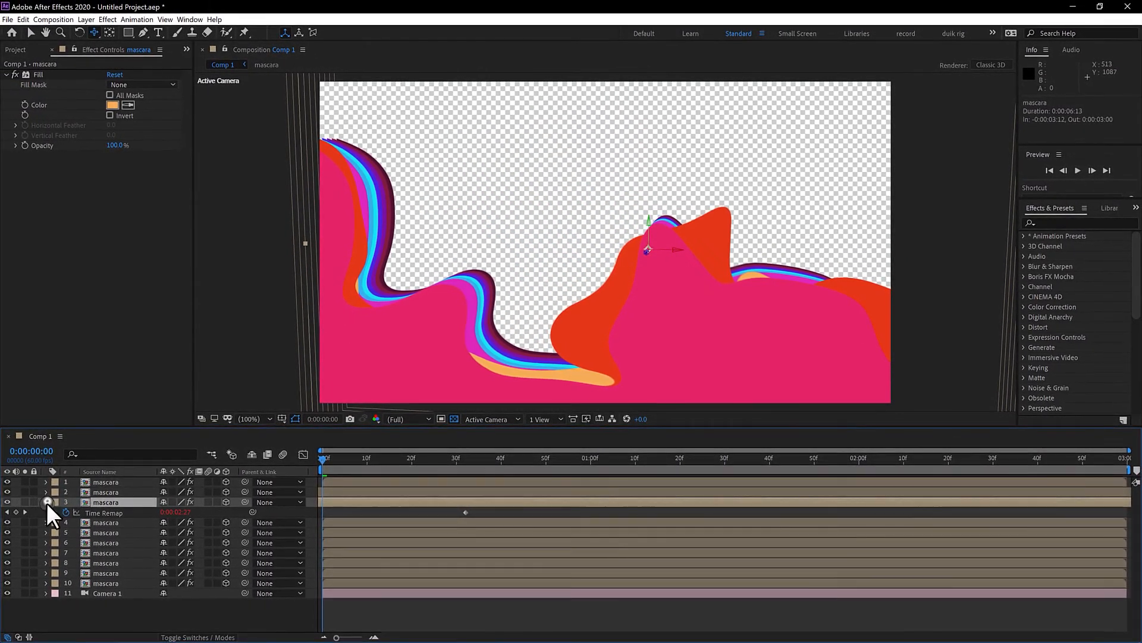
{"action": "left_click", "coordinate": [24, 509]}
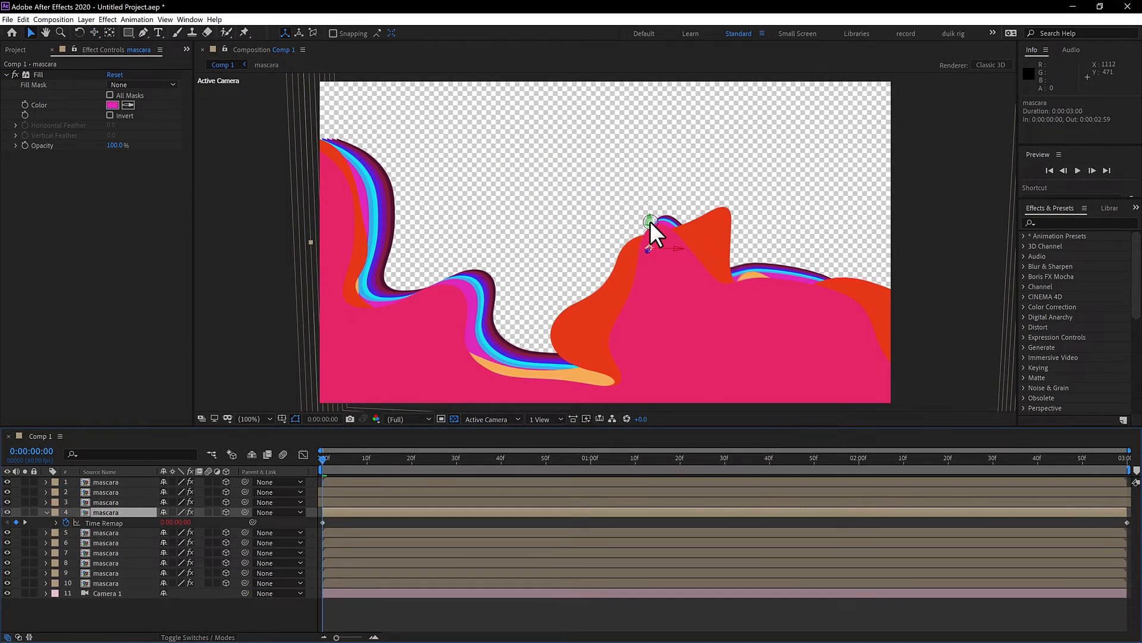
Step: Move the fourth mascara layer in the composition view to Position 920.4, 504.0, -1.4
{"action": "mouse_move", "coordinate": [649, 226]}
{"action": "left_mouse_down"}
{"action": "mouse_move", "coordinate": [656, 194]}
{"action": "mouse_move", "coordinate": [662, 209]}
{"action": "mouse_move", "coordinate": [631, 204]}
{"action": "mouse_move", "coordinate": [636, 212]}
{"action": "left_mouse_up"}
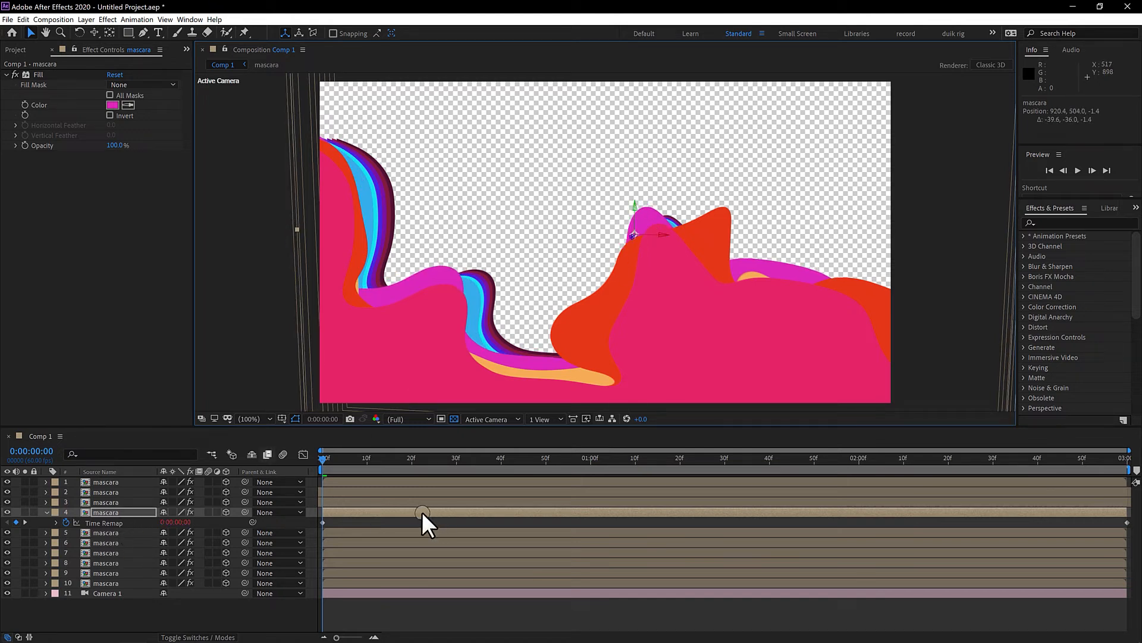
Step: Shift the fourth mascara layer five frames earlier and paste the two Time Remap keyframes onto mascara layers 5 to 10
{"action": "left_click_drag", "start_coordinate": [422, 511], "coordinate": [401, 515]}
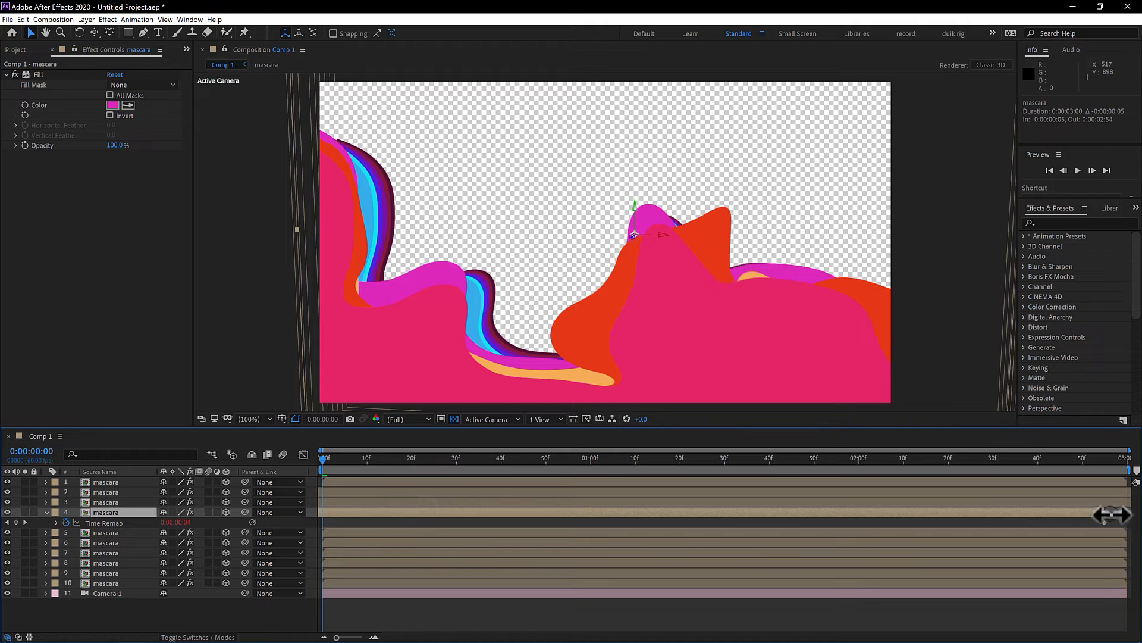
{"action": "left_click", "coordinate": [131, 534]}
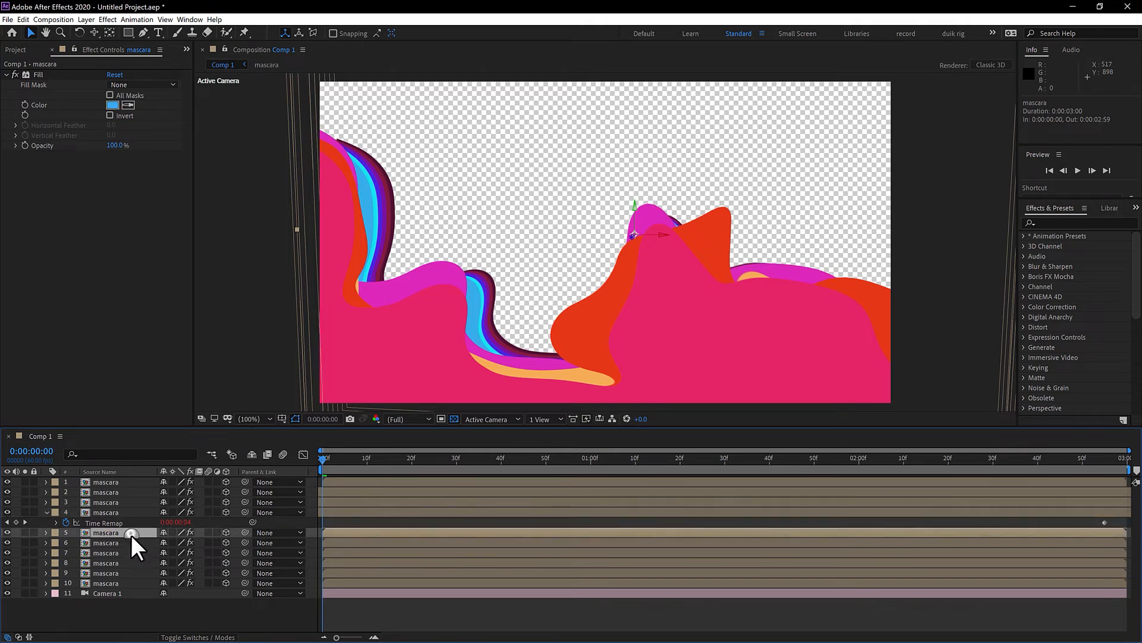
{"action": "left_click", "coordinate": [123, 582], "text": "shift"}
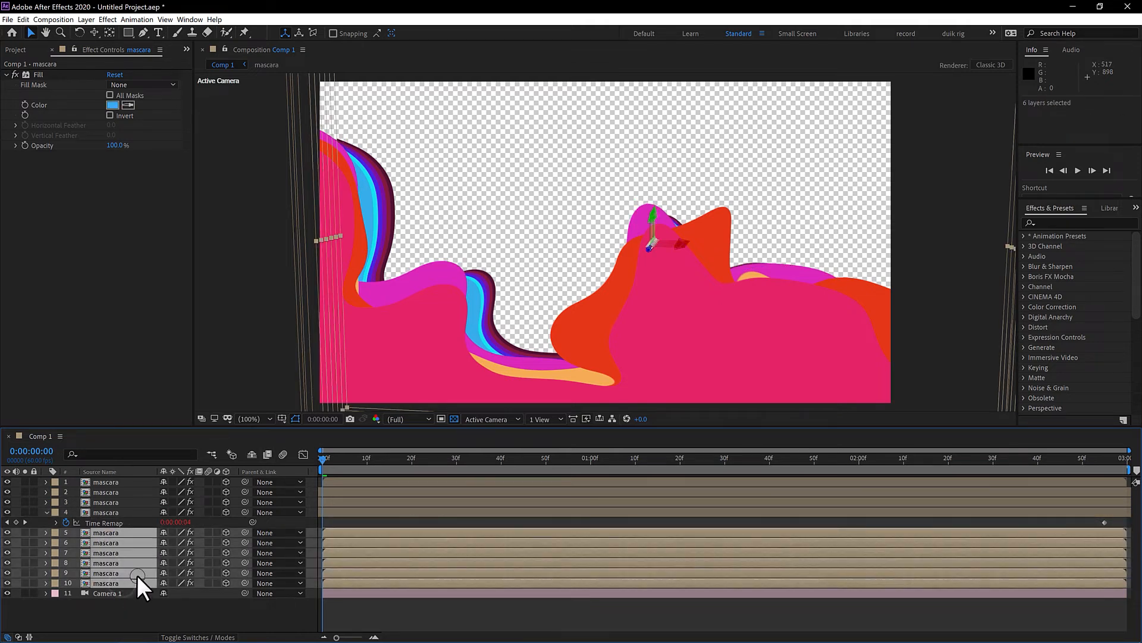
{"action": "key", "text": "ctrl+v"}
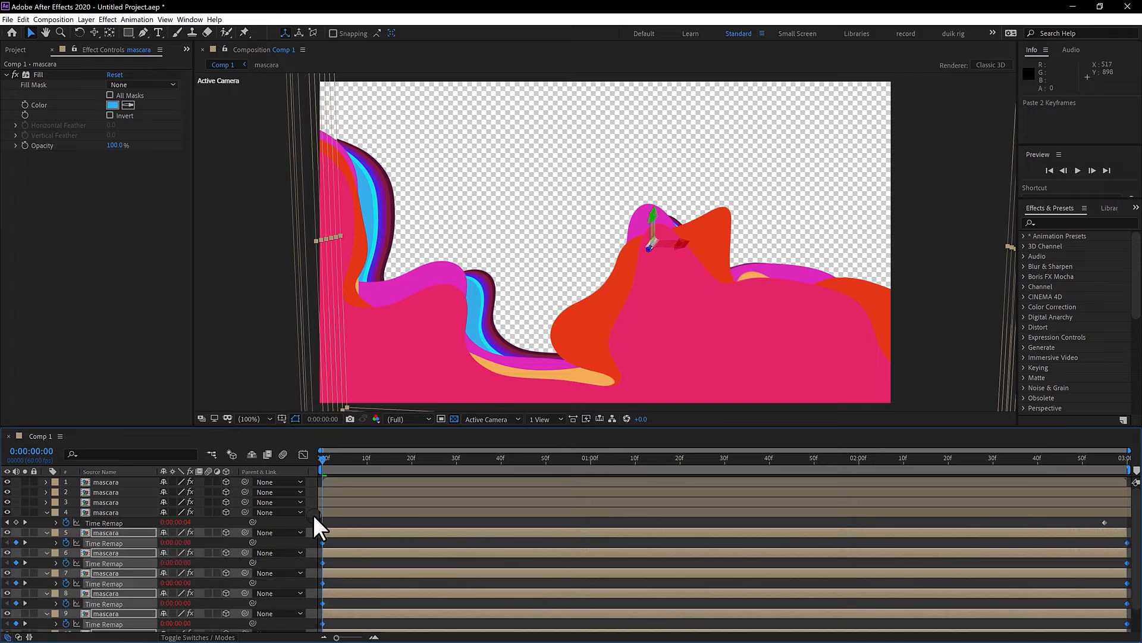
Step: Offset the lower mascara layers earlier in time by differing amounts
{"action": "left_click", "coordinate": [367, 527]}
{"action": "left_click_drag", "start_coordinate": [686, 529], "coordinate": [653, 531]}
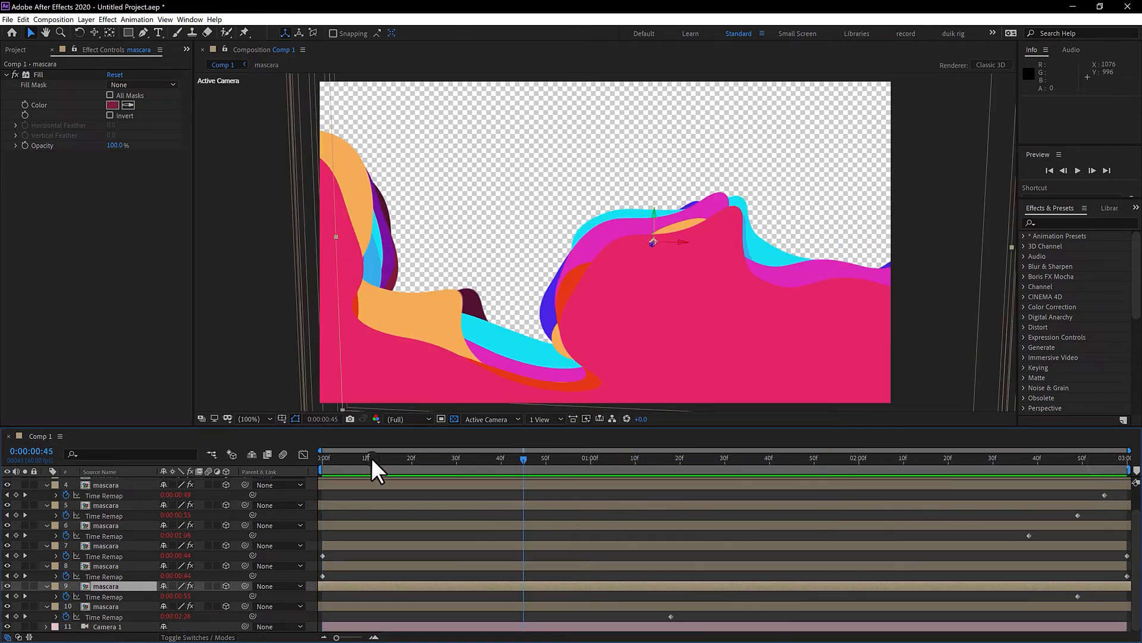
Step: Create a light gray solid of 1920 x 1080 px with square pixels
{"action": "left_click", "coordinate": [109, 606]}
{"action": "left_click", "coordinate": [88, 20]}
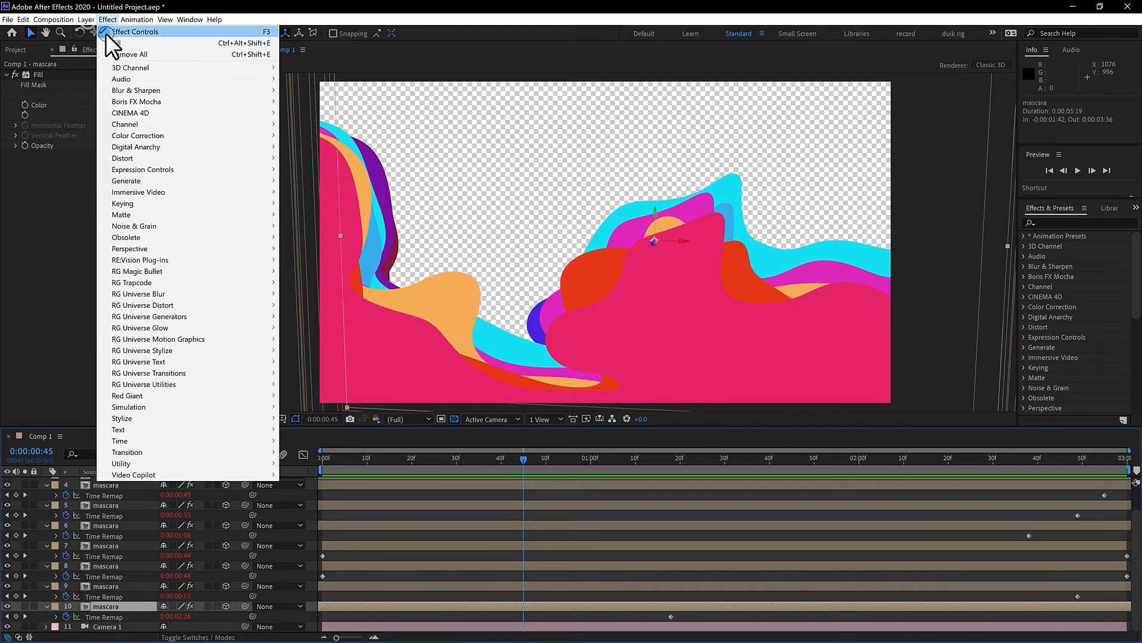
{"action": "left_click", "coordinate": [94, 31]}
{"action": "left_click", "coordinate": [284, 43]}
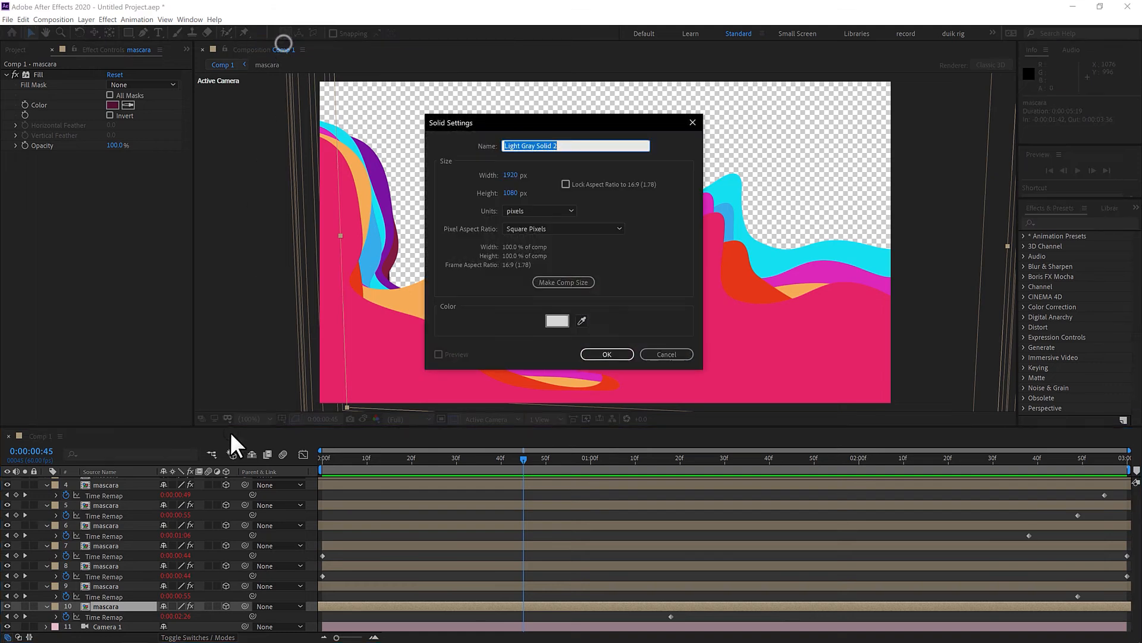
{"action": "left_click", "coordinate": [619, 354]}
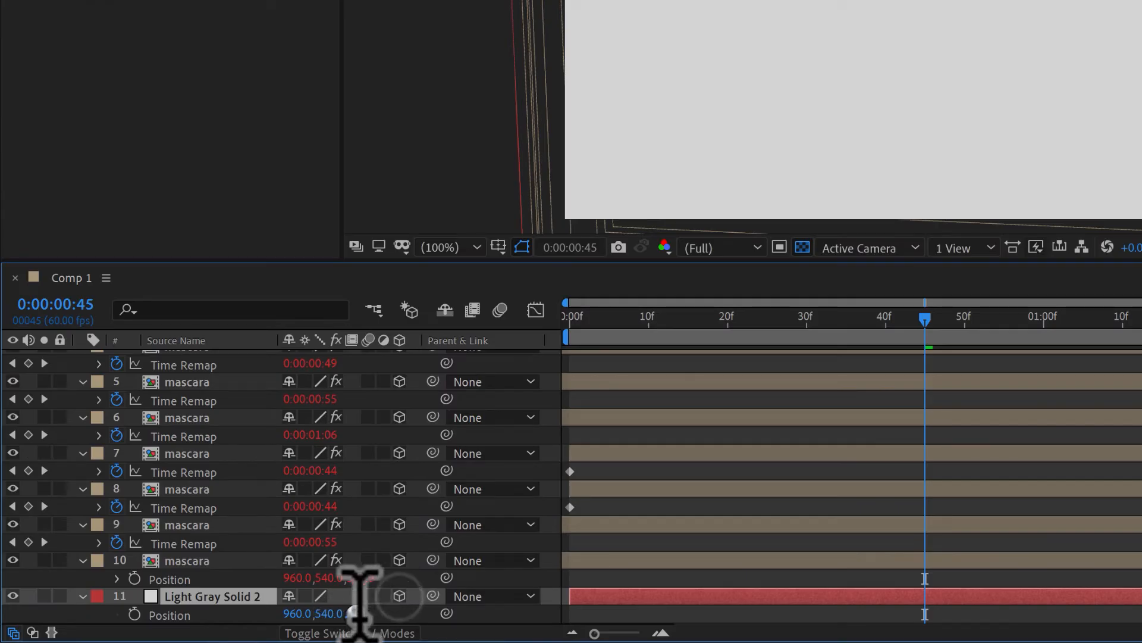
Step: Place the solid below the last mascara layer as a 3D layer and set its Z position to 330
{"action": "left_click", "coordinate": [356, 613]}
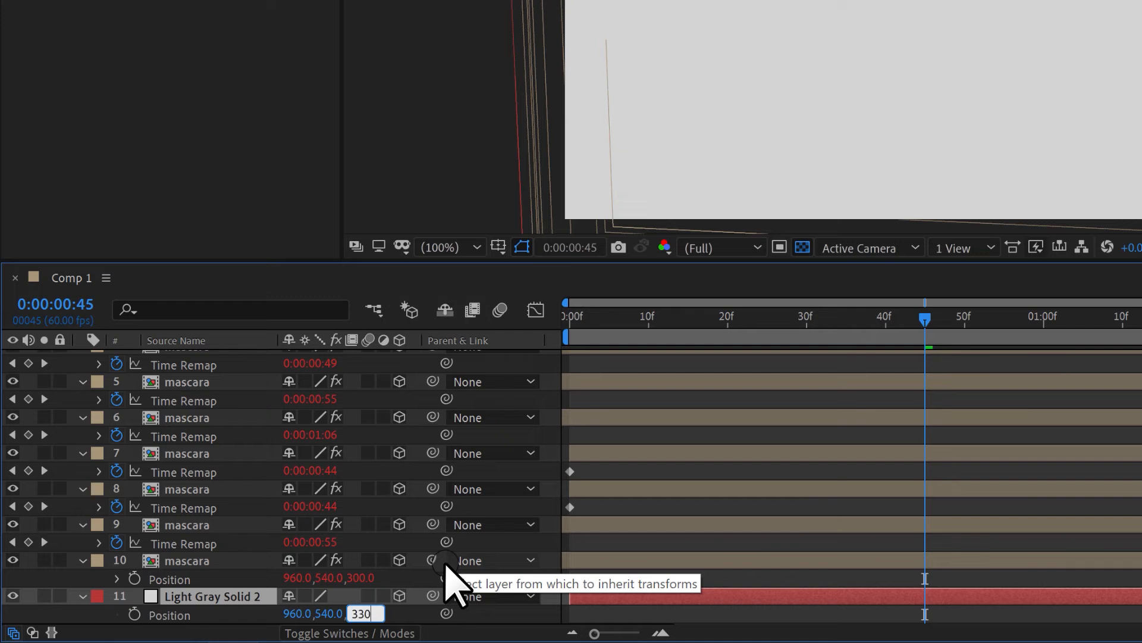
{"action": "type", "text": "330"}
{"action": "key", "text": "Return"}
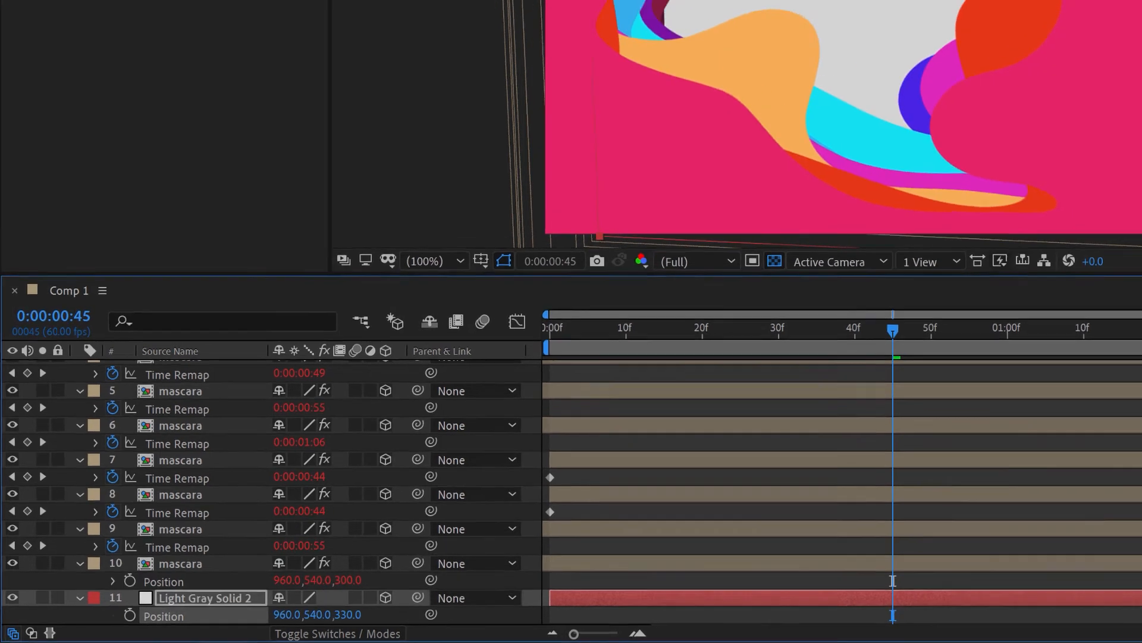
Step: Scale the solid to 138%, apply a Fill effect in purple 8317A0, and collapse the layer's properties
{"action": "left_click", "coordinate": [108, 20]}
{"action": "left_click", "coordinate": [119, 41]}
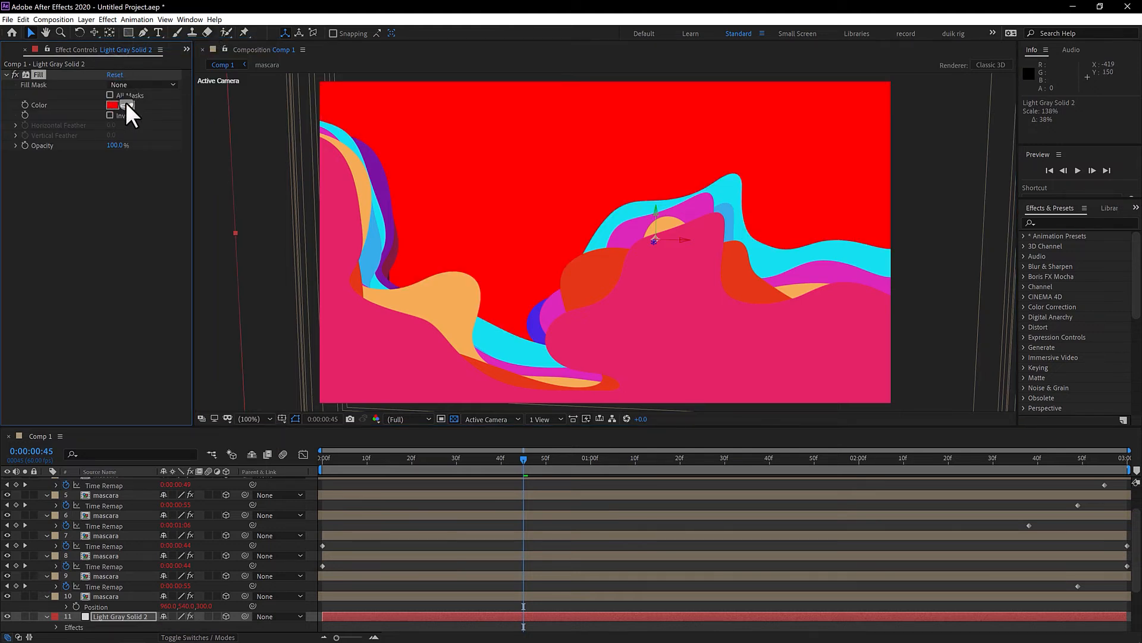
{"action": "left_click", "coordinate": [123, 104]}
{"action": "left_click", "coordinate": [888, 193]}
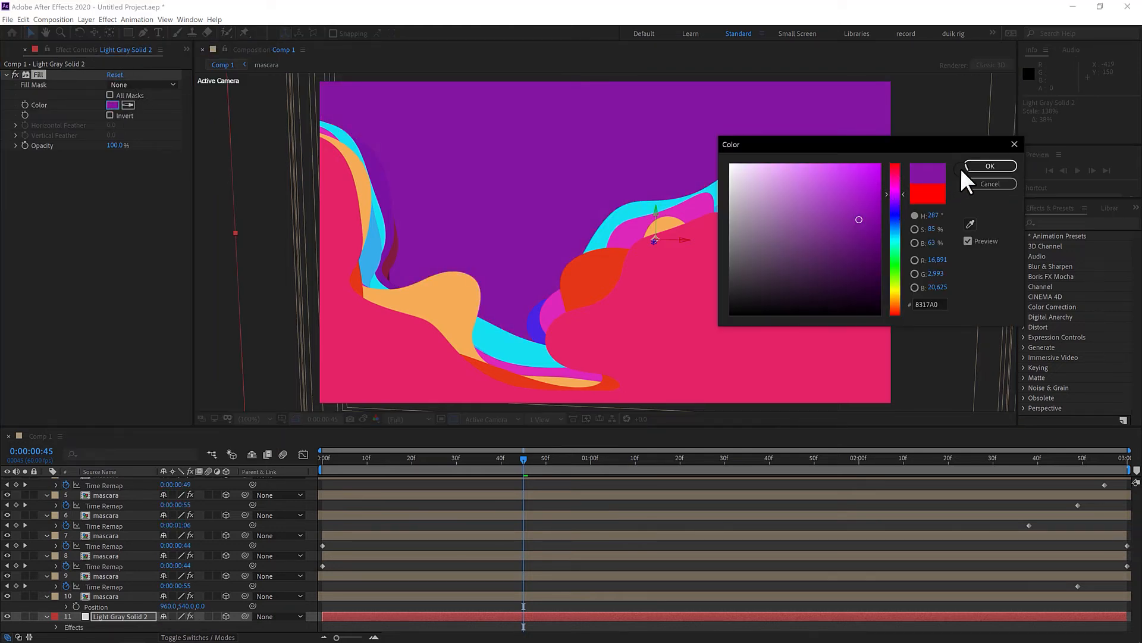
{"action": "left_click", "coordinate": [979, 167]}
{"action": "scroll", "coordinate": [1055, 602], "scroll_direction": "down", "scroll_amount": 3}
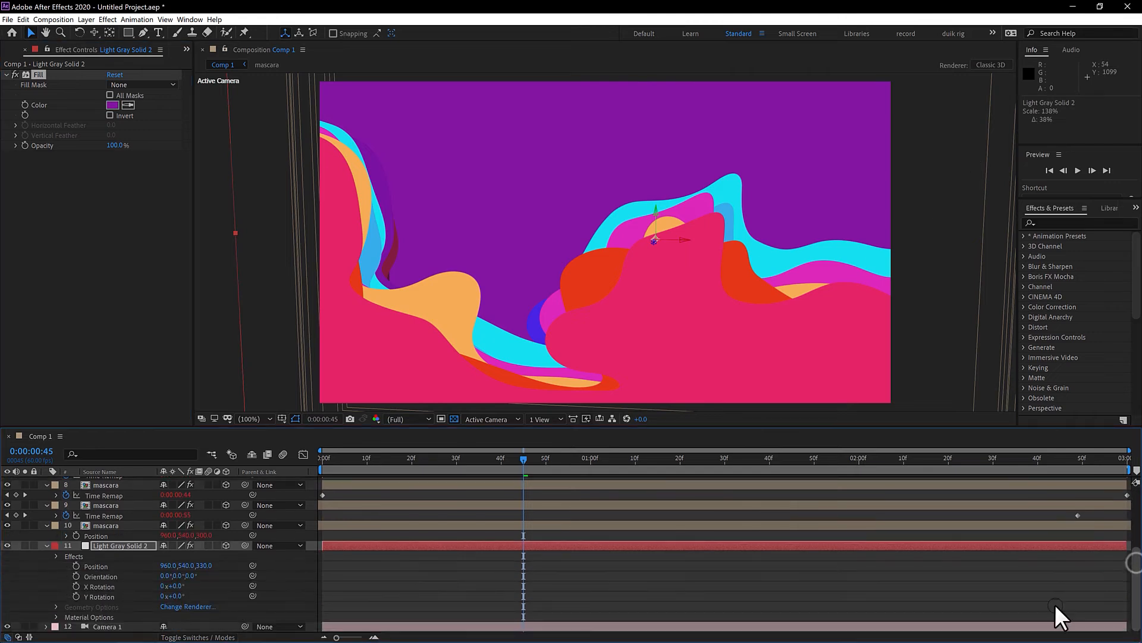
{"action": "left_click", "coordinate": [47, 546]}
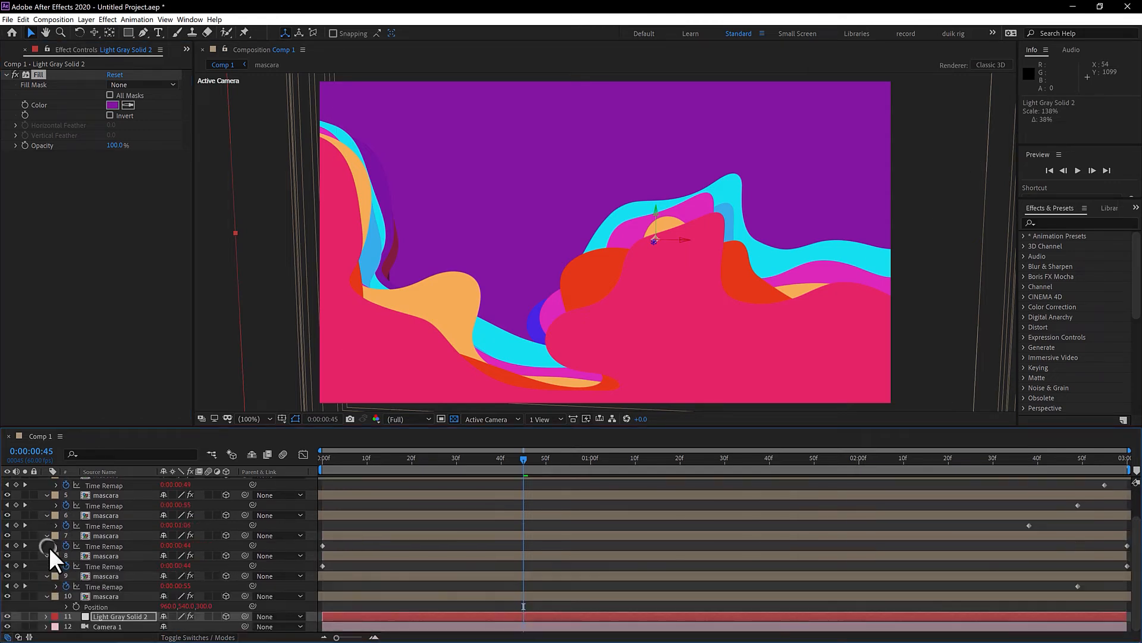
Step: Create a white Point light at 100% intensity with Casts Shadows enabled and Shadow Darkness 50%
{"action": "left_click", "coordinate": [85, 20]}
{"action": "mouse_move", "coordinate": [146, 32]}
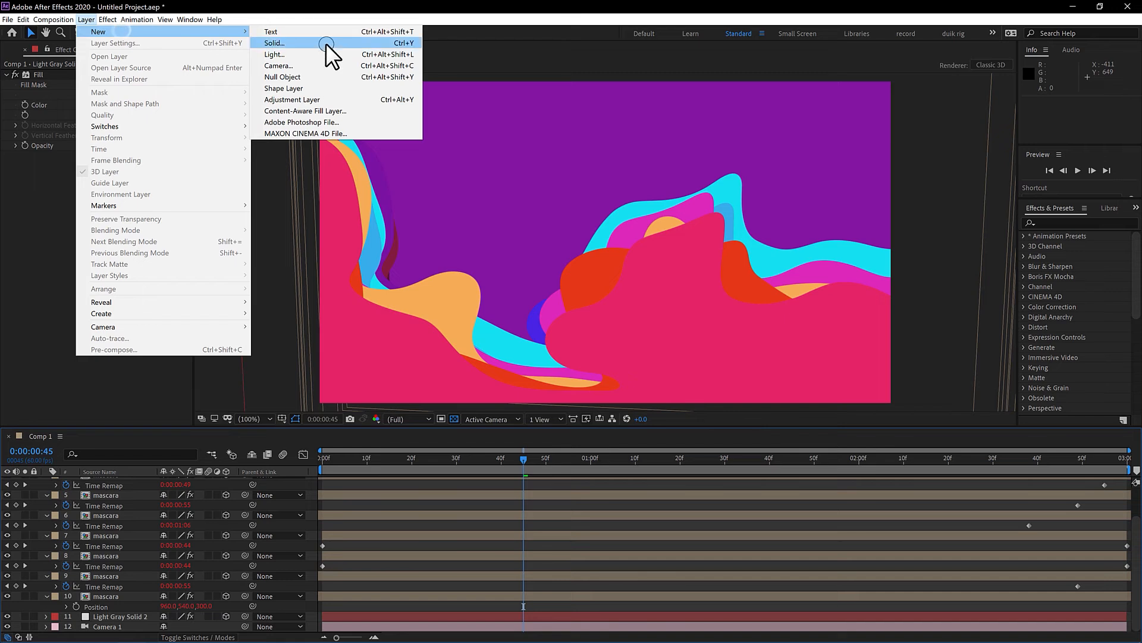
{"action": "left_click", "coordinate": [273, 54]}
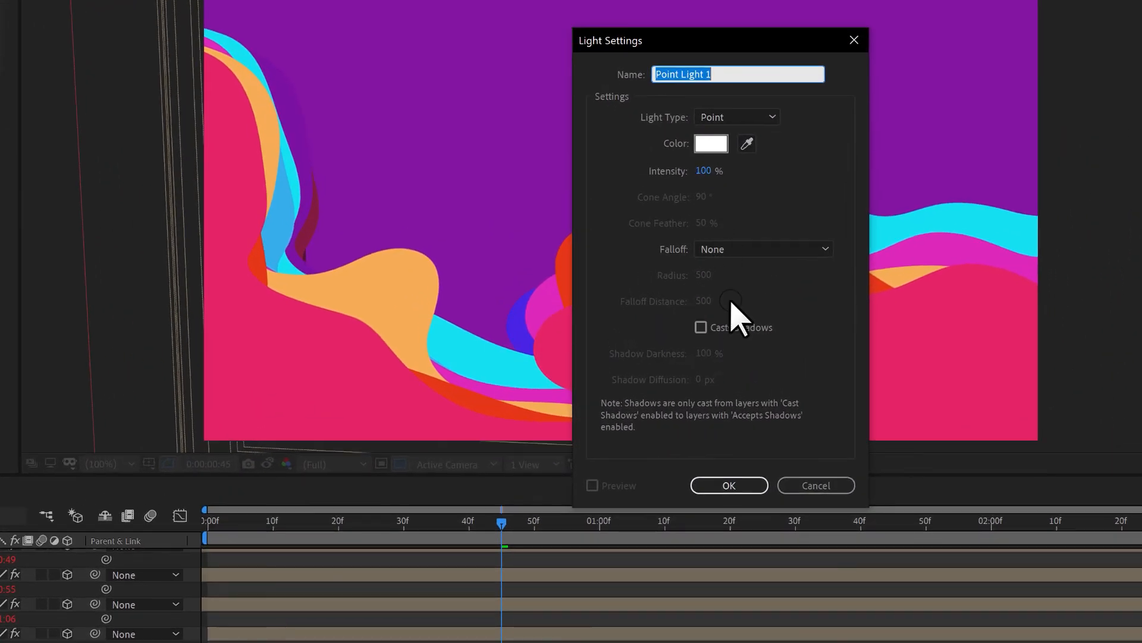
{"action": "left_click", "coordinate": [700, 328]}
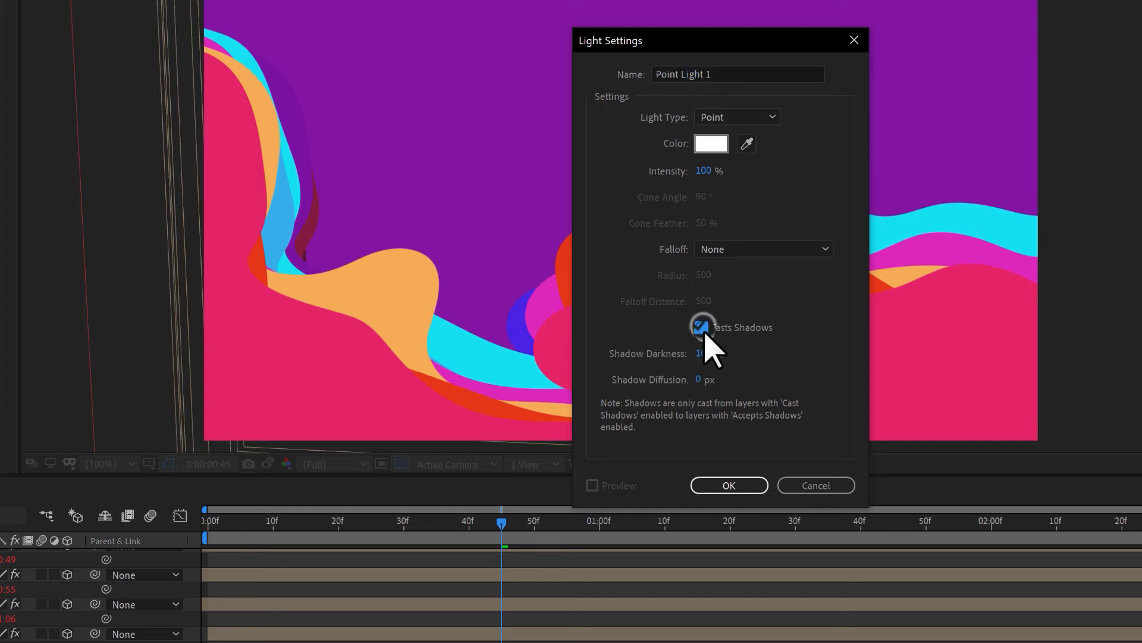
{"action": "left_click", "coordinate": [703, 354]}
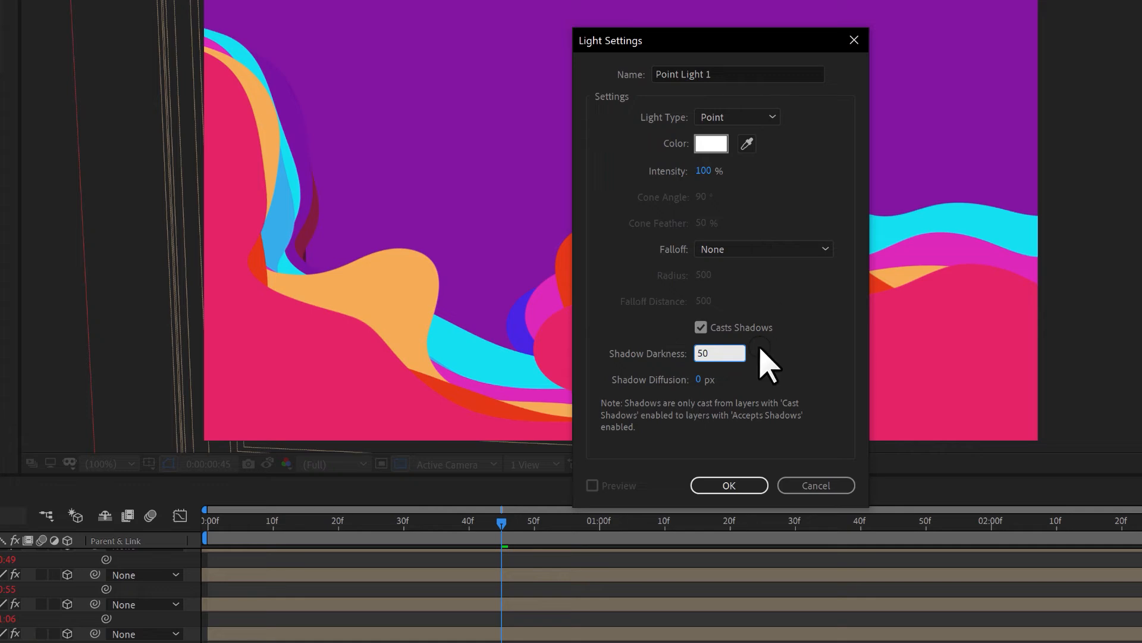
{"action": "type", "text": "50"}
{"action": "left_click", "coordinate": [798, 332]}
{"action": "left_click", "coordinate": [744, 489]}
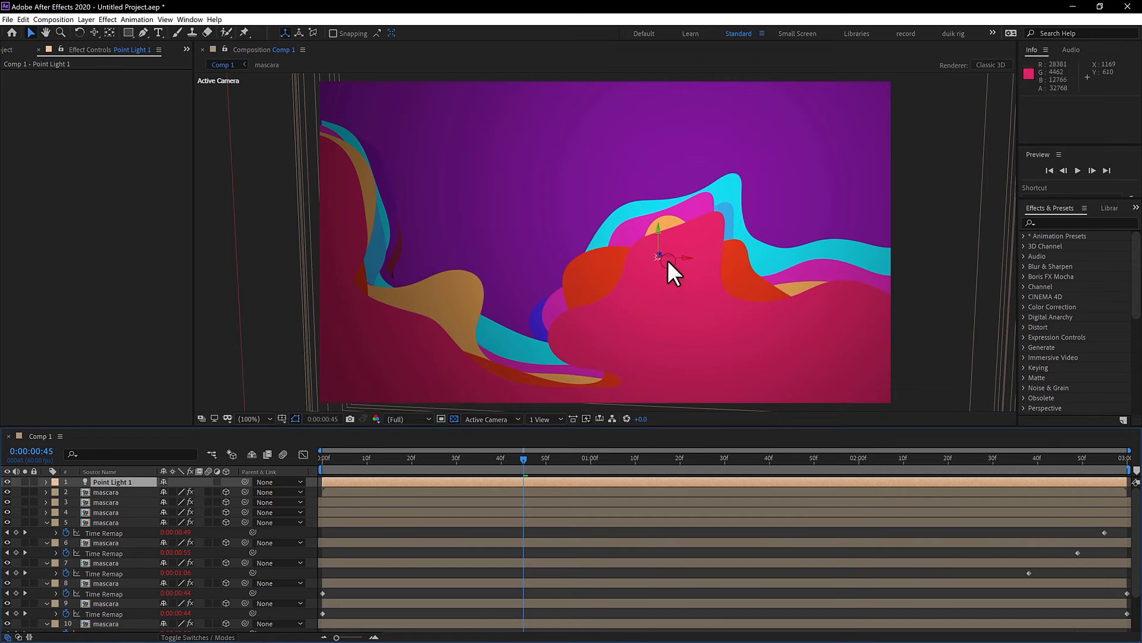
Step: Move the point light to Position 1040.0, 460.0, -1396.5 and reorder its layer between the solid and the camera
{"action": "left_click_drag", "start_coordinate": [661, 255], "coordinate": [420, 367]}
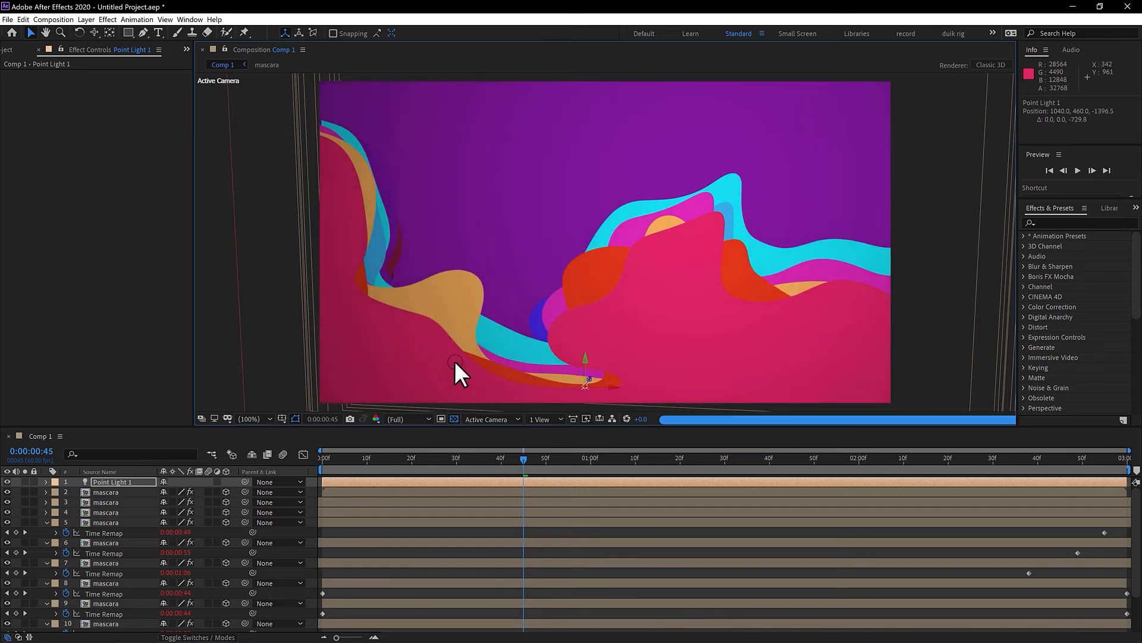
{"action": "left_click_drag", "start_coordinate": [112, 479], "coordinate": [119, 619]}
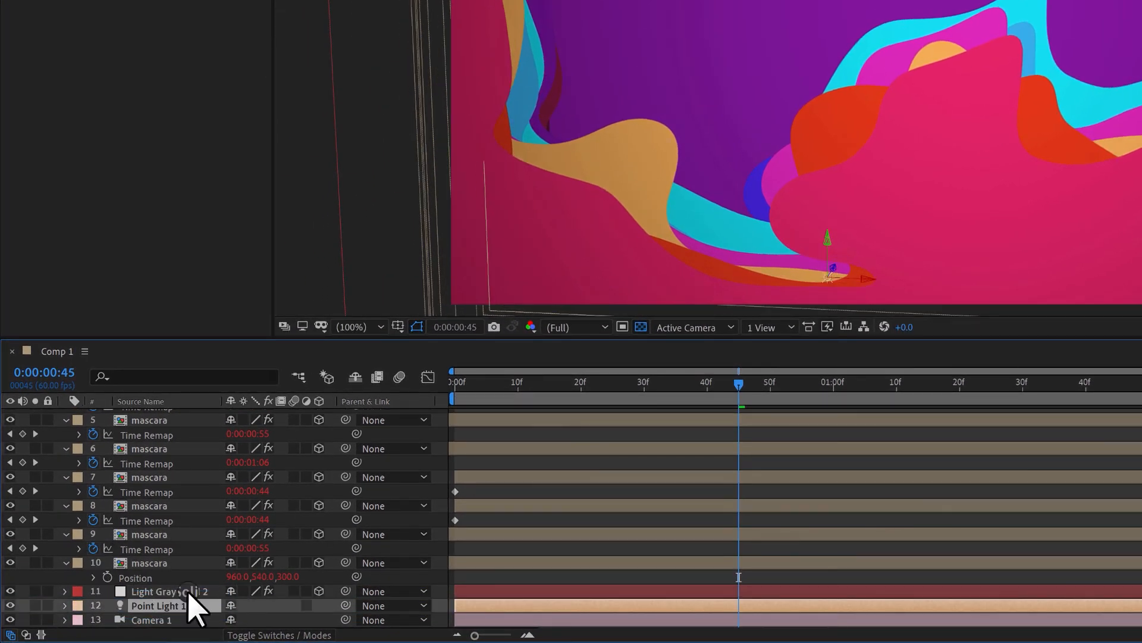
{"action": "left_click", "coordinate": [167, 606]}
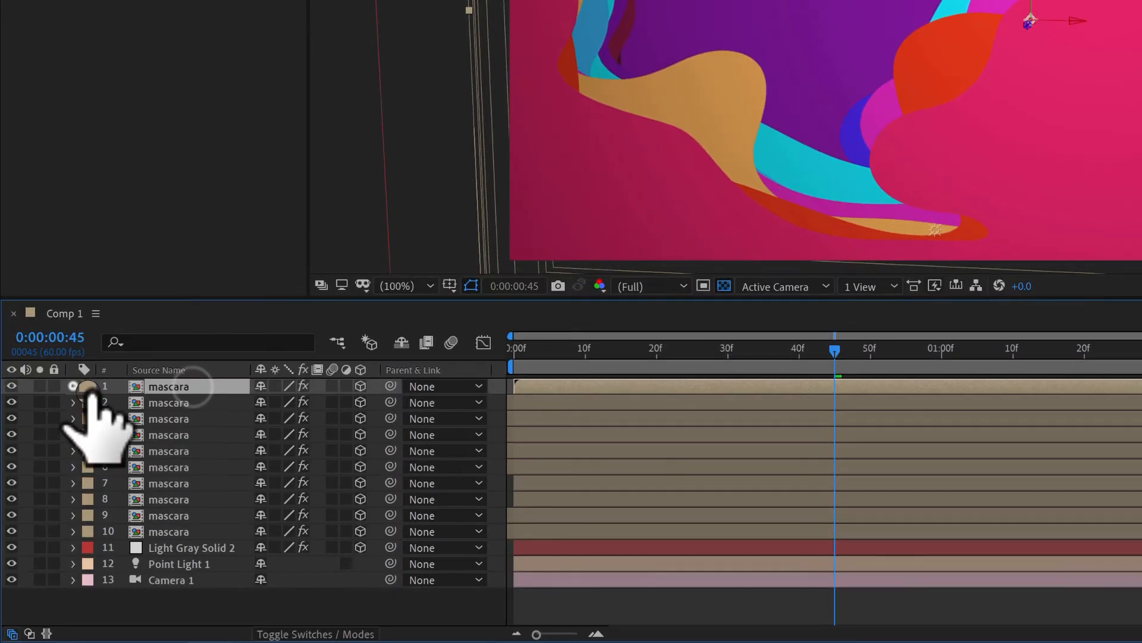
Step: Turn on Casts Shadows in the first mascara layer's Material Options
{"action": "left_click", "coordinate": [53, 461]}
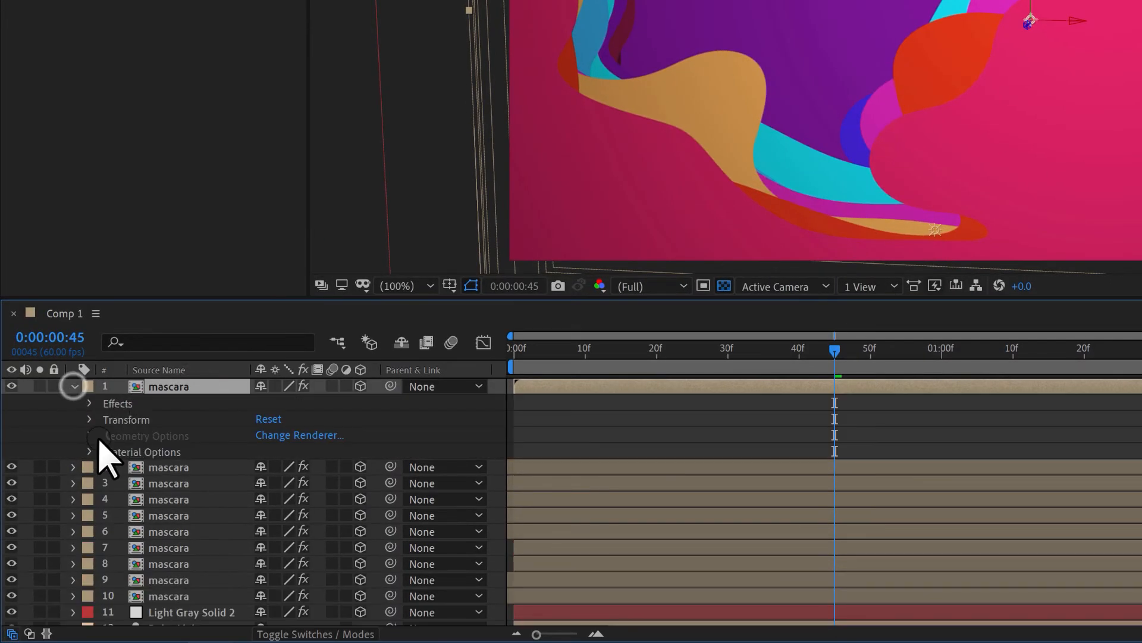
{"action": "left_click", "coordinate": [89, 452]}
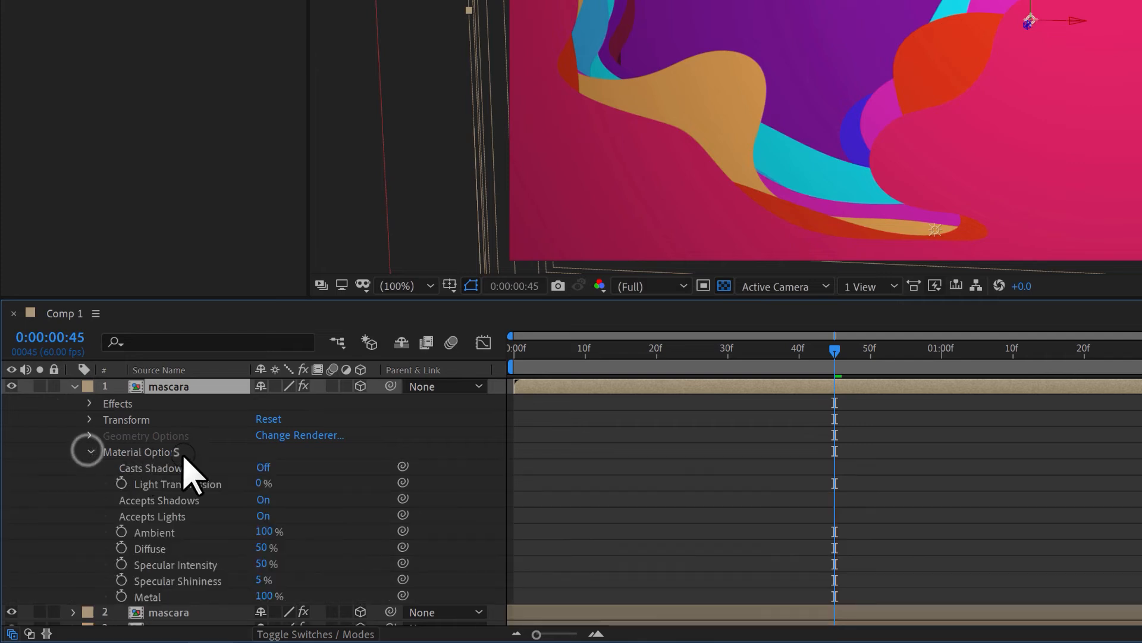
{"action": "left_click", "coordinate": [263, 468]}
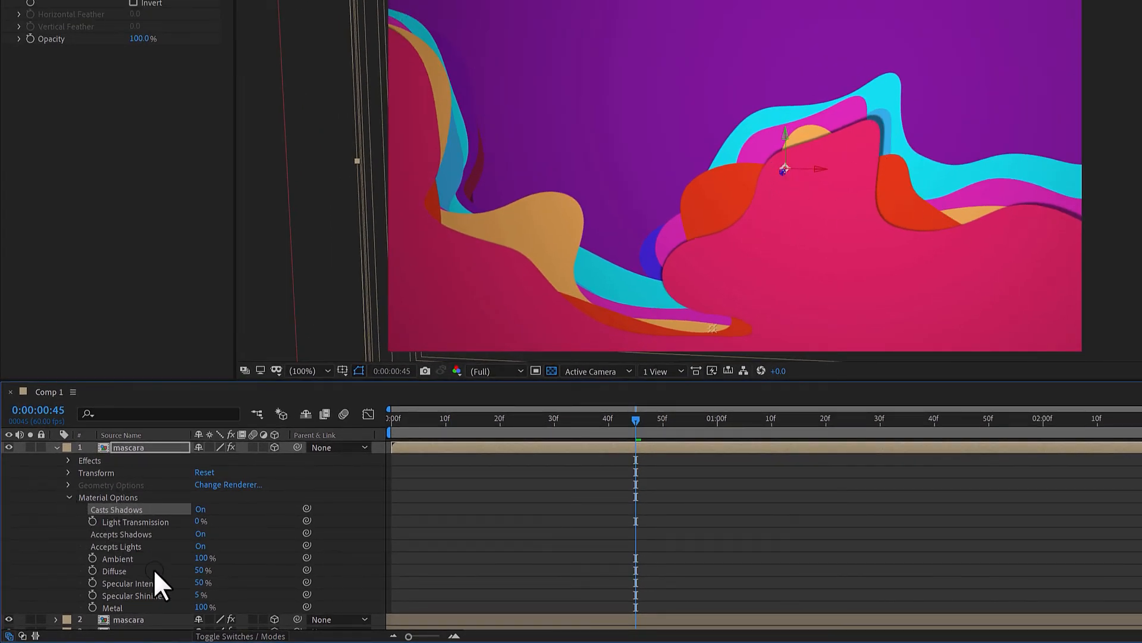
Step: Try a Diffuse value of 75% on the first mascara layer
{"action": "left_click", "coordinate": [202, 570]}
{"action": "type", "text": "75"}
{"action": "key", "text": "Return"}
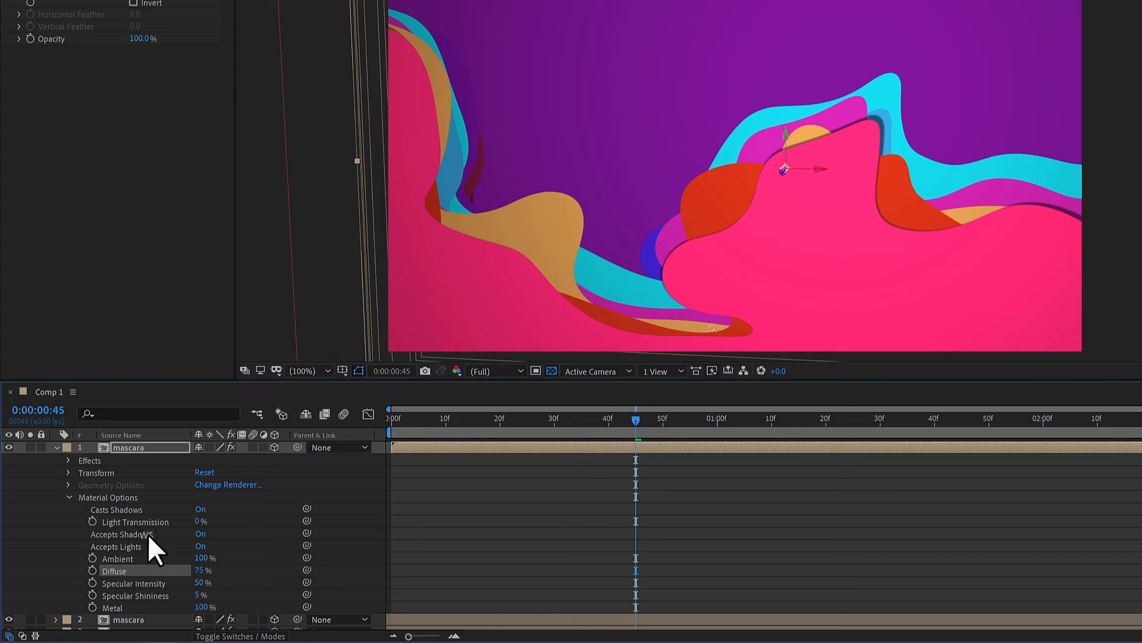
Step: Set the first mascara layer's Diffuse to 65%
{"action": "left_click", "coordinate": [202, 570]}
{"action": "type", "text": "65"}
{"action": "key", "text": "Return"}
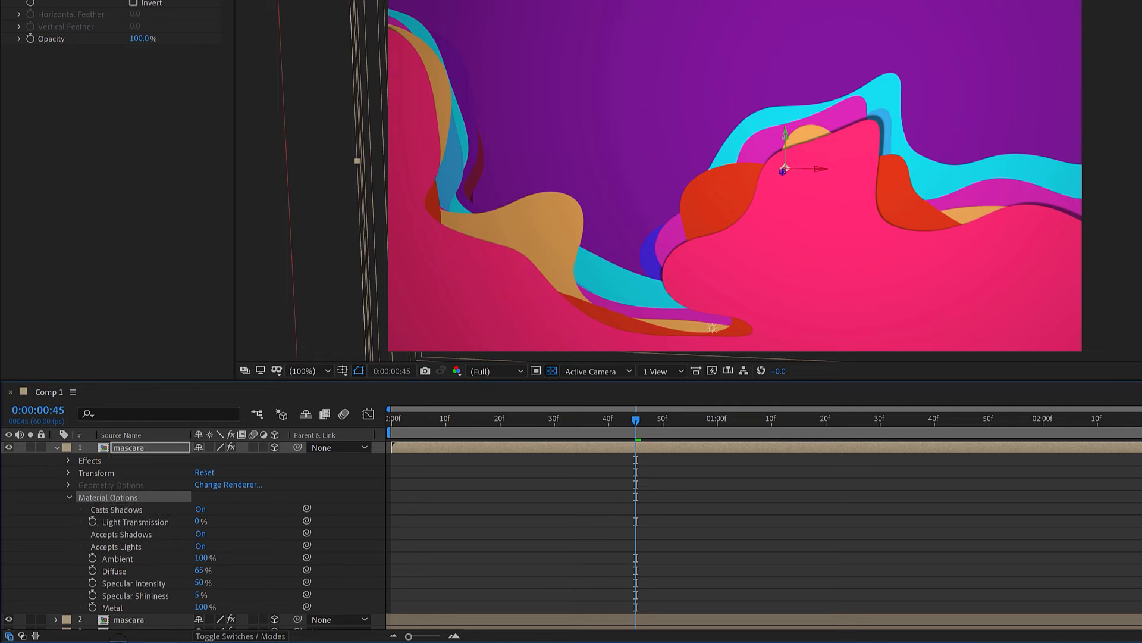
Step: Copy the first mascara layer's Material Options to mascara layers 2 through 10
{"action": "left_click", "coordinate": [69, 497]}
{"action": "left_click", "coordinate": [56, 448]}
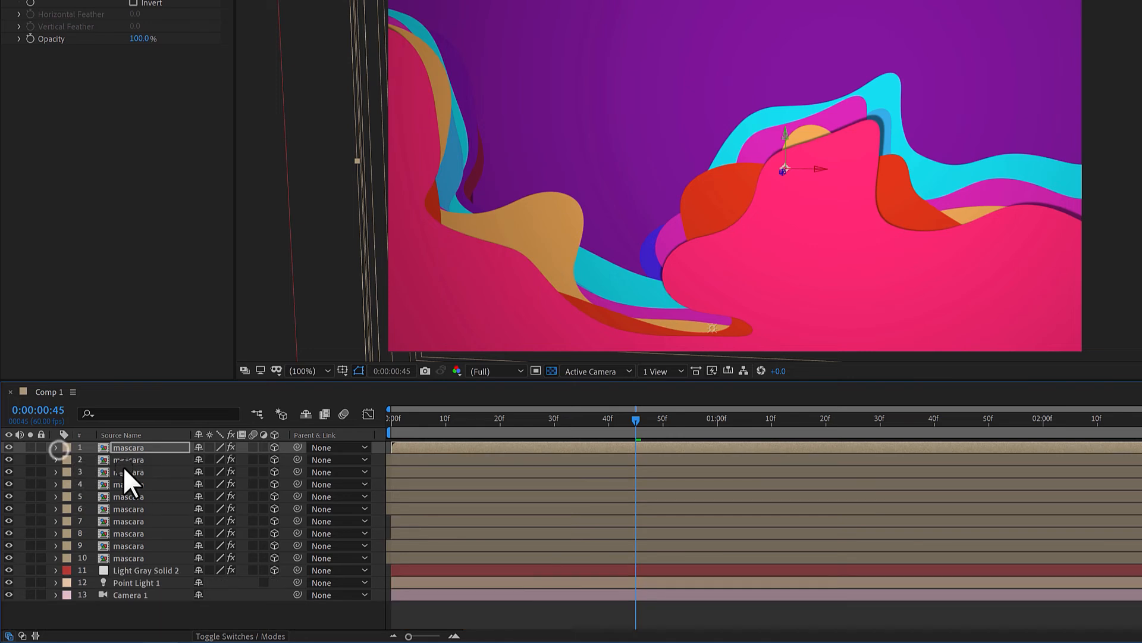
{"action": "left_click", "coordinate": [128, 458]}
{"action": "left_click", "coordinate": [141, 559], "text": "shift"}
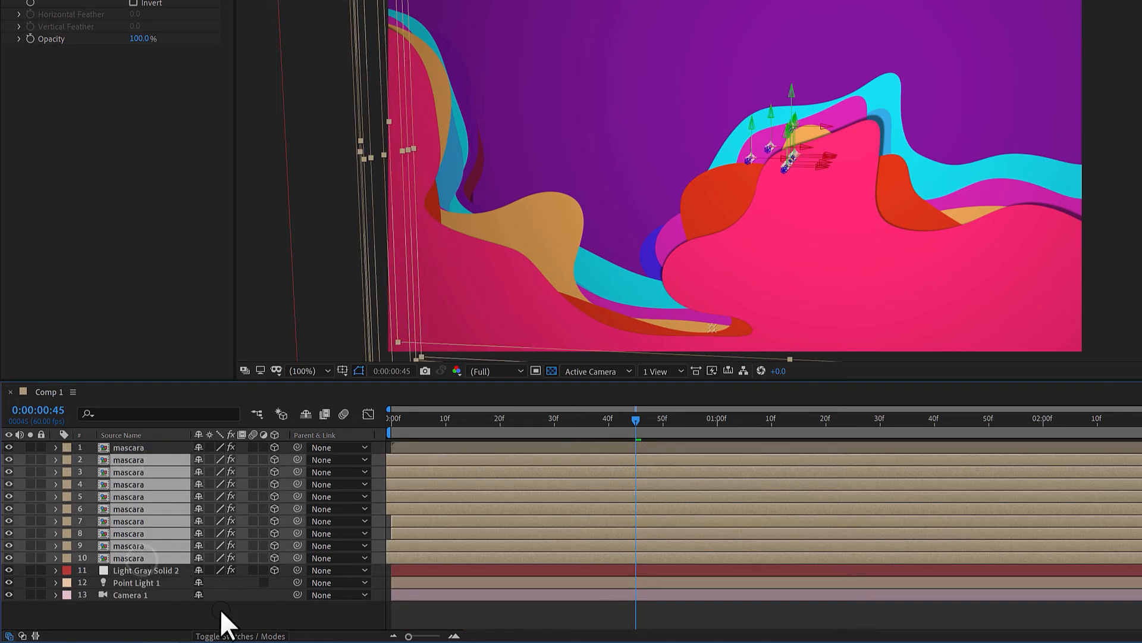
{"action": "key", "text": "ctrl+v"}
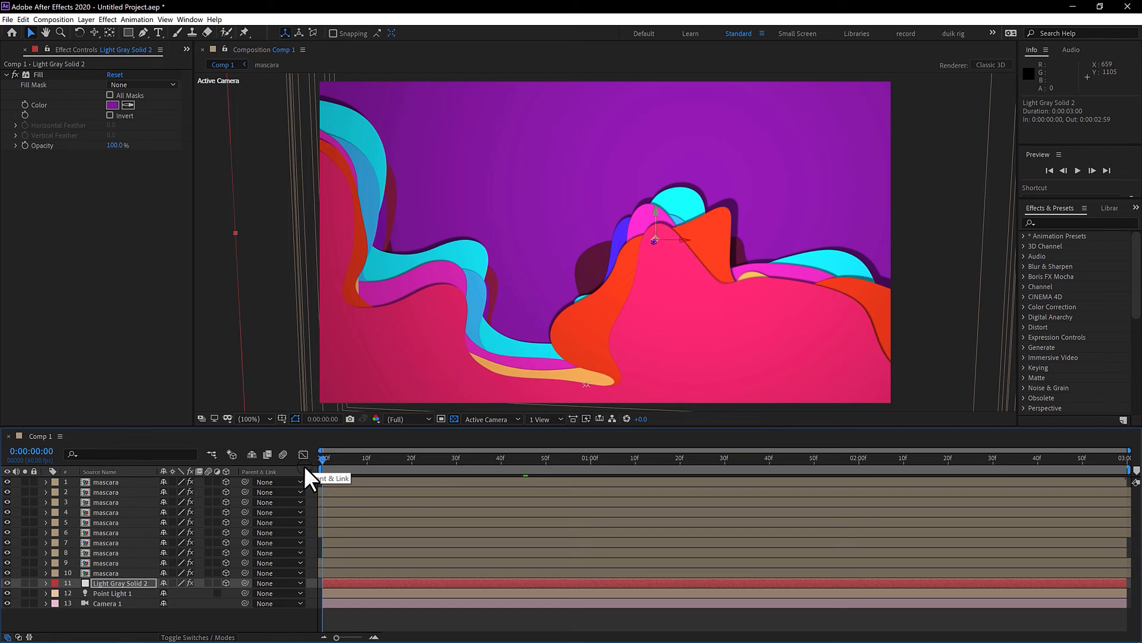
Step: Preview the lit wave animation in Comp 1 and look at the mascara precomposition behind it
{"action": "key", "text": "ctrl+shift+h"}
{"action": "key", "text": "space"}
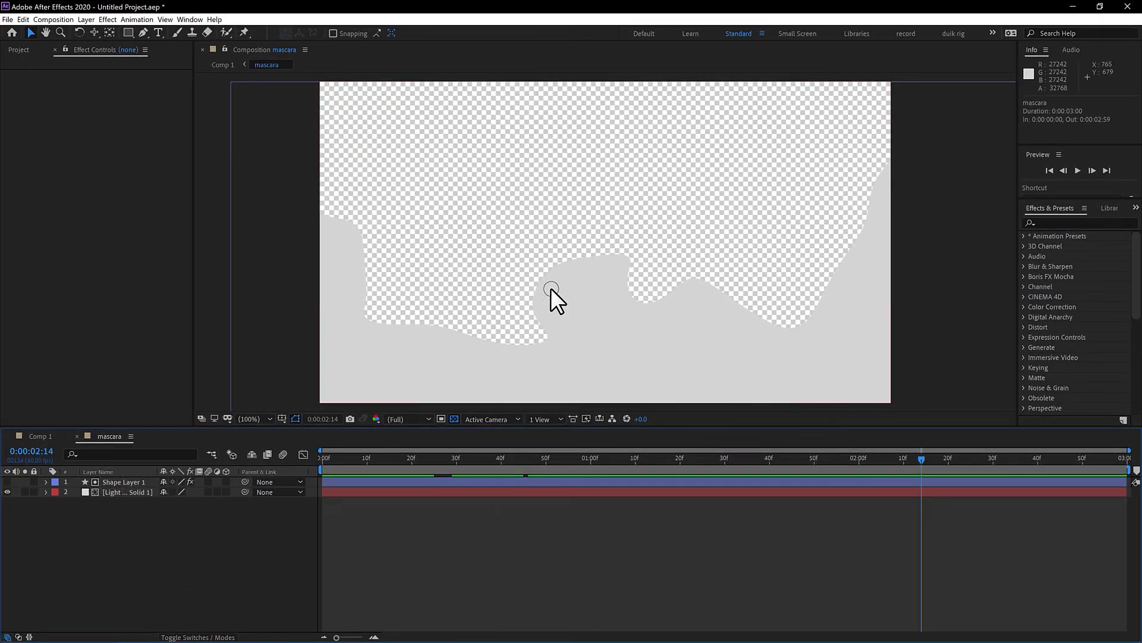
{"action": "left_click", "coordinate": [37, 436]}
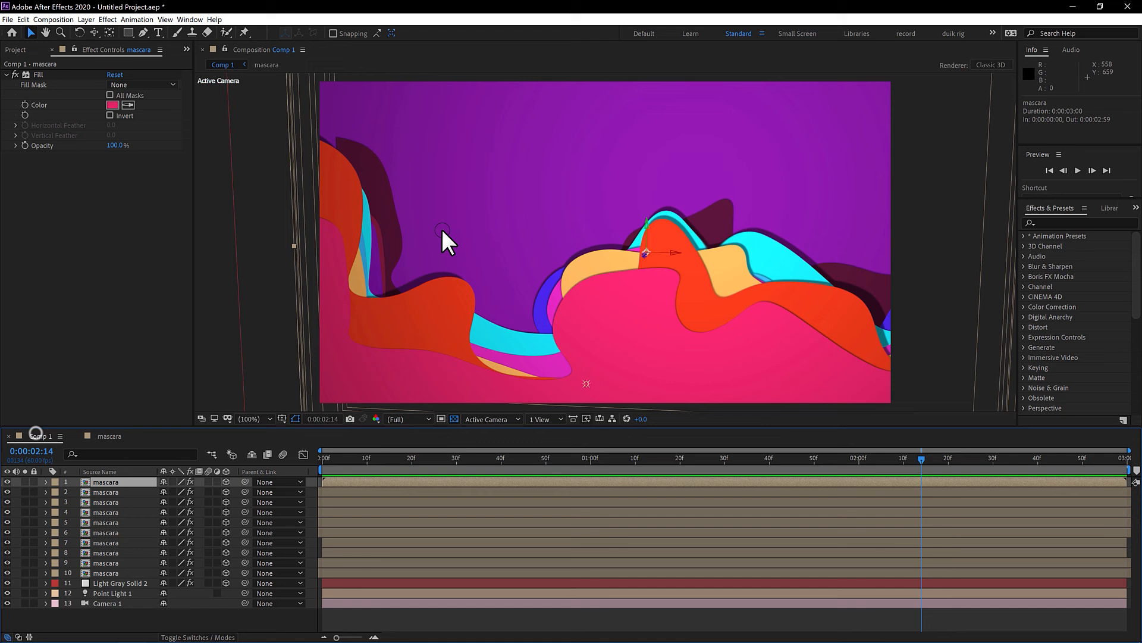
Step: In the mascara composition, add a white HOLA text layer in Big John Regular above Shape Layer 1
{"action": "left_click", "coordinate": [110, 436]}
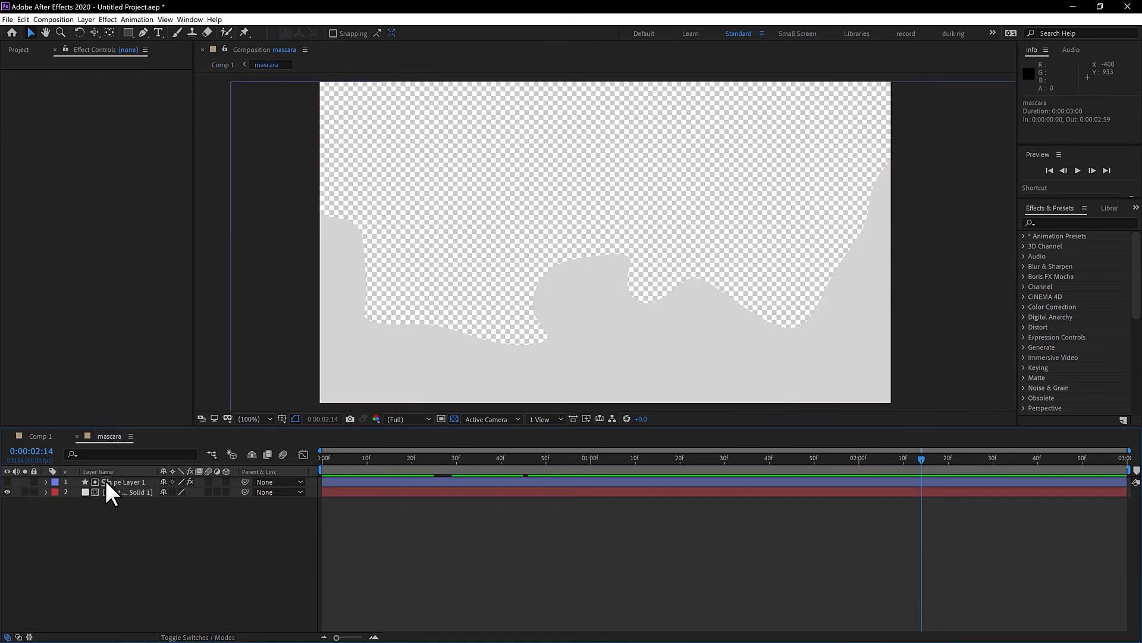
{"action": "left_click", "coordinate": [134, 481]}
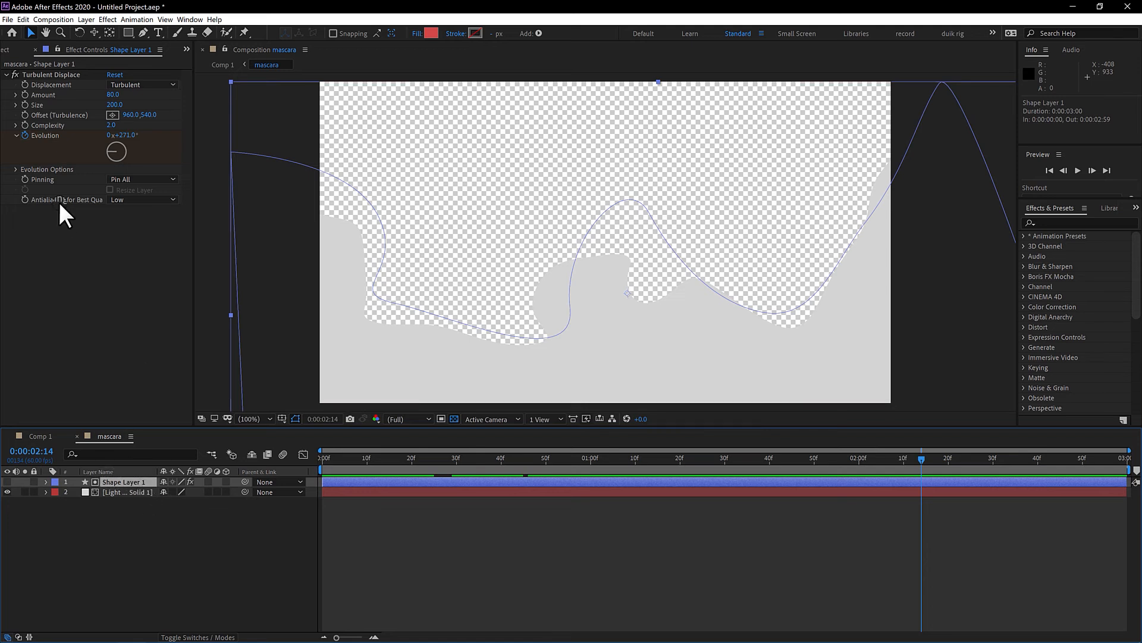
{"action": "left_click", "coordinate": [1086, 221]}
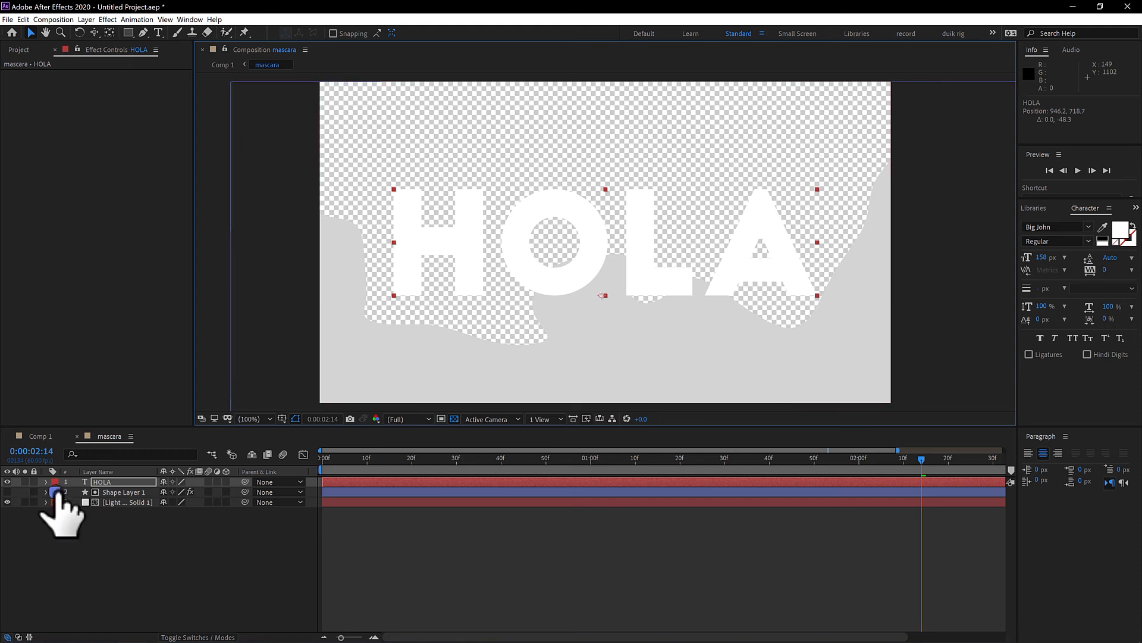
Step: Place the HOLA layer directly above the light gray solid as its alpha matte, hide it, and check Comp 1
{"action": "mouse_move", "coordinate": [89, 486]}
{"action": "left_mouse_down"}
{"action": "mouse_move", "coordinate": [123, 510]}
{"action": "mouse_move", "coordinate": [83, 493]}
{"action": "left_mouse_up"}
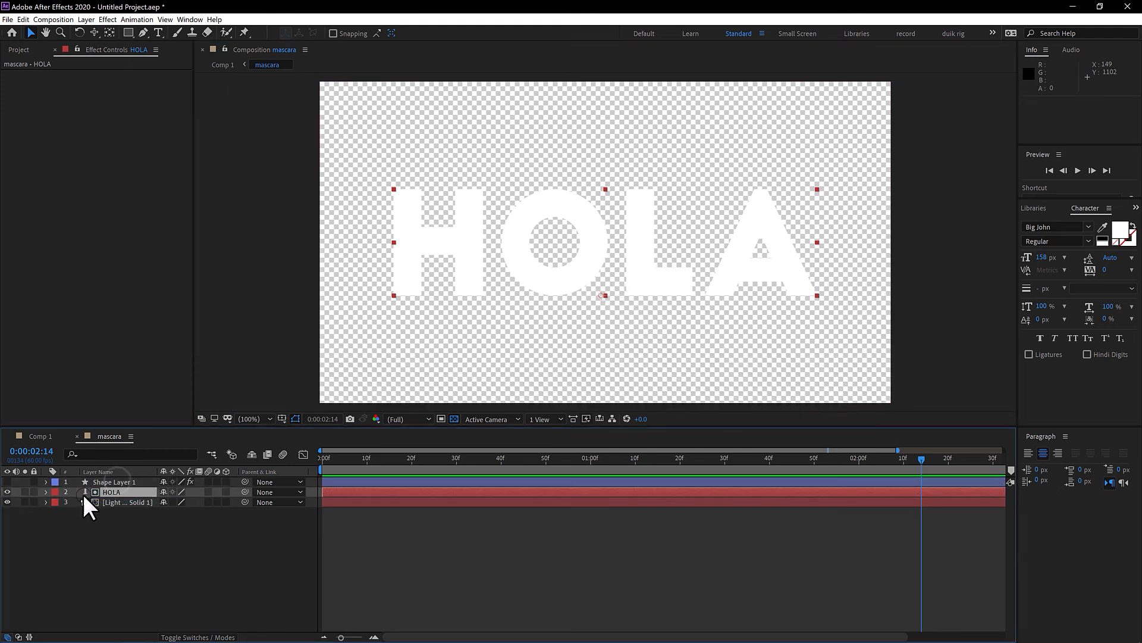
{"action": "left_click", "coordinate": [7, 491]}
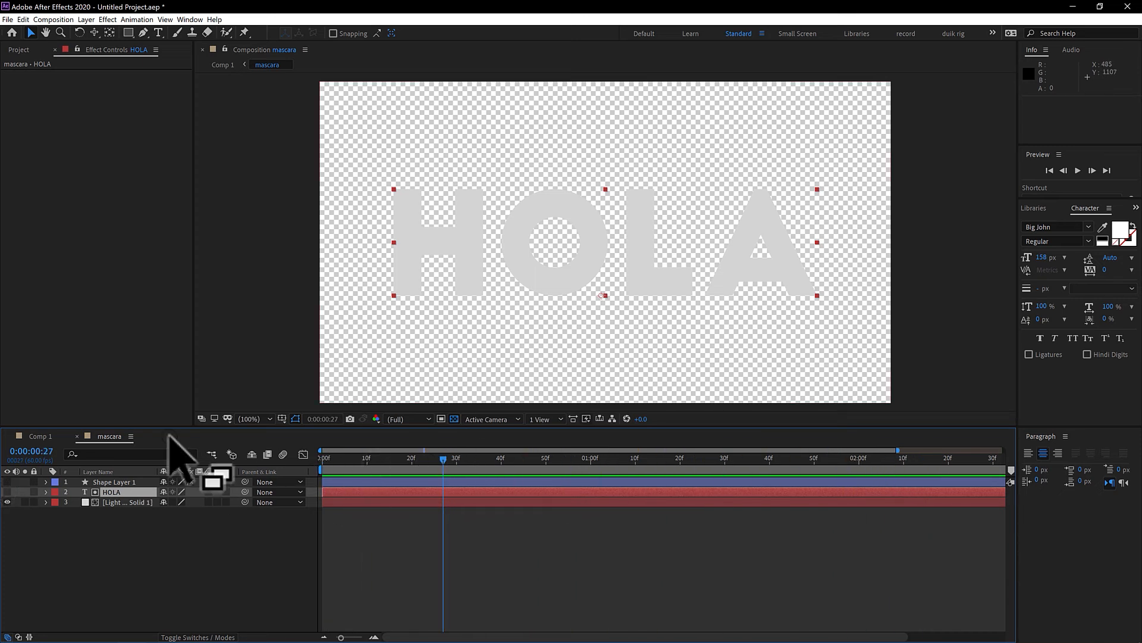
{"action": "left_click", "coordinate": [48, 438]}
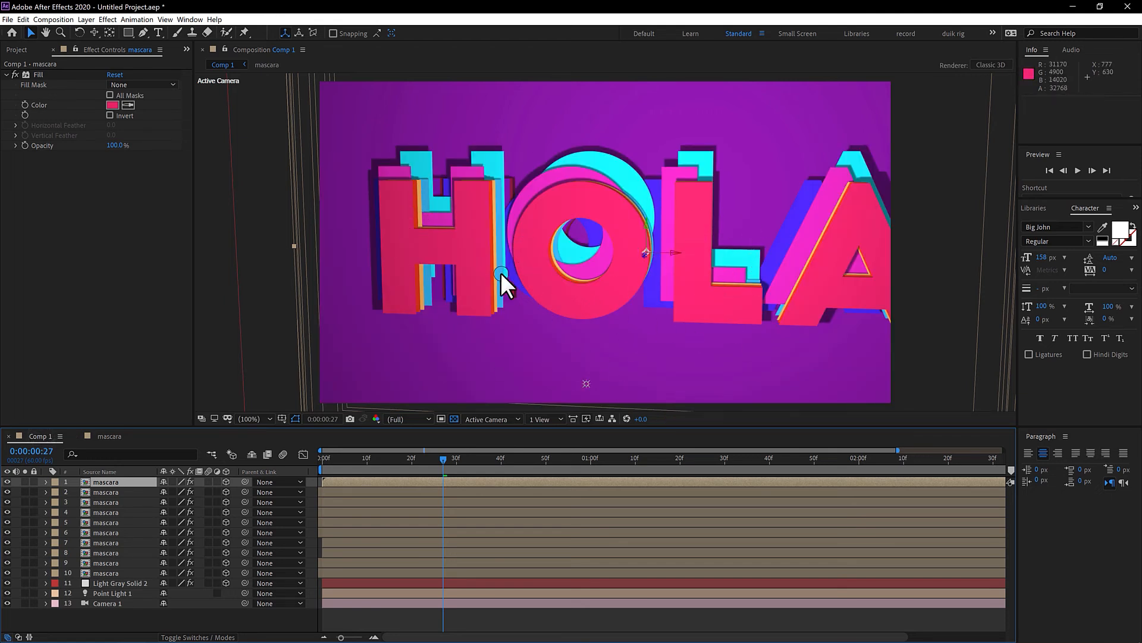
Step: In mascara, set the light gray solid's track matte to Alpha Inverted Matte "HOLA", and view Comp 1 at 0:00:01:40
{"action": "left_click", "coordinate": [108, 436]}
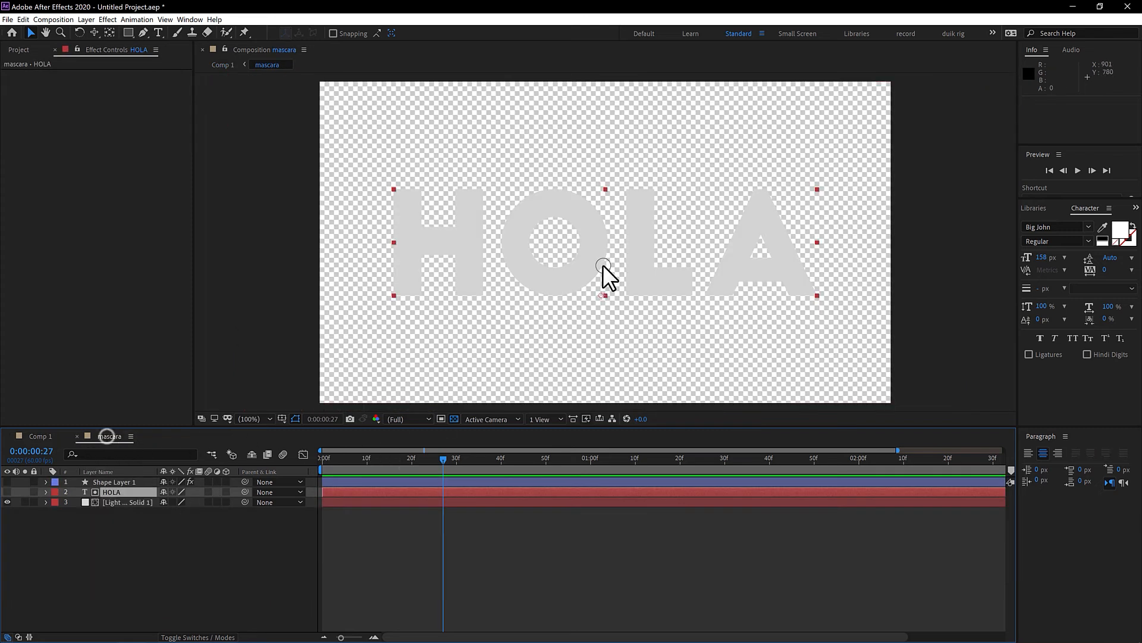
{"action": "left_click", "coordinate": [123, 501]}
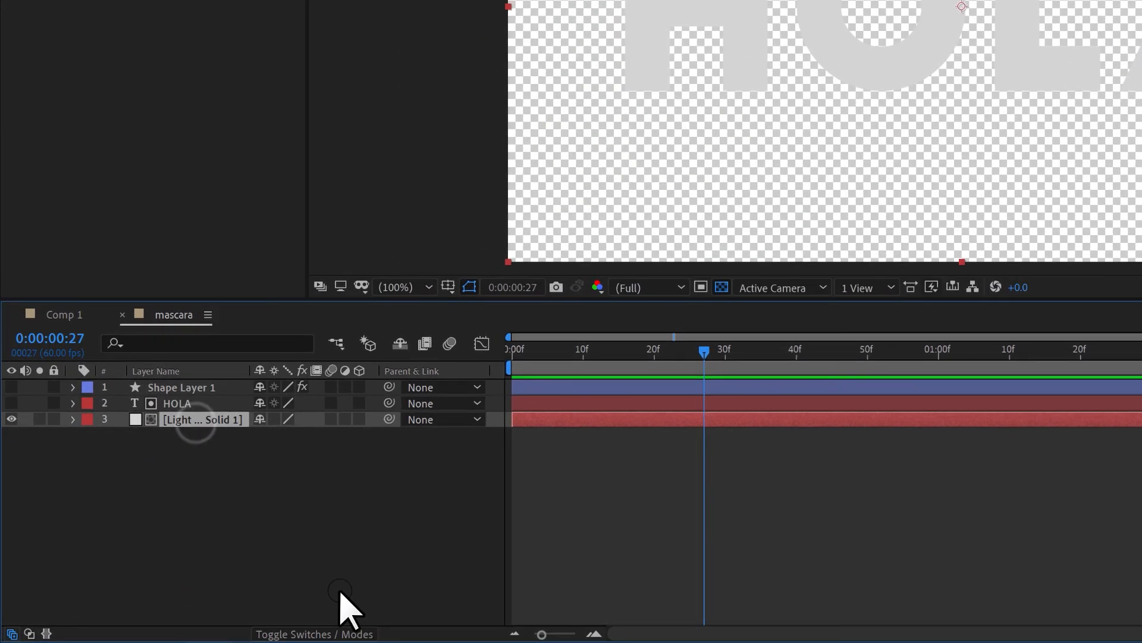
{"action": "left_click", "coordinate": [298, 634]}
{"action": "left_click", "coordinate": [351, 419]}
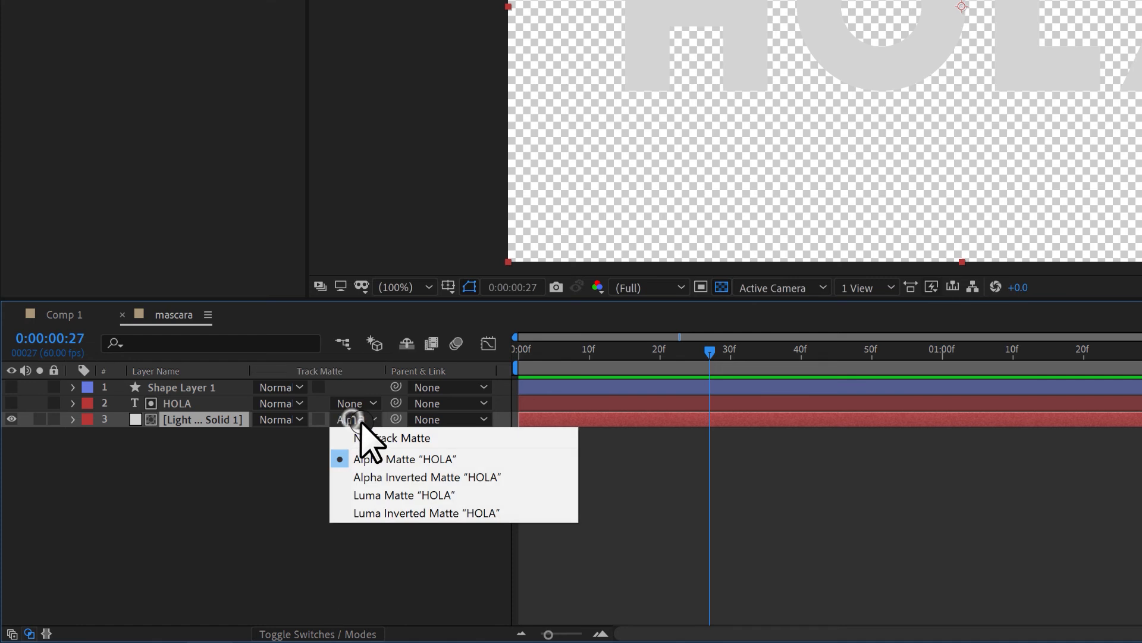
{"action": "left_click", "coordinate": [382, 476]}
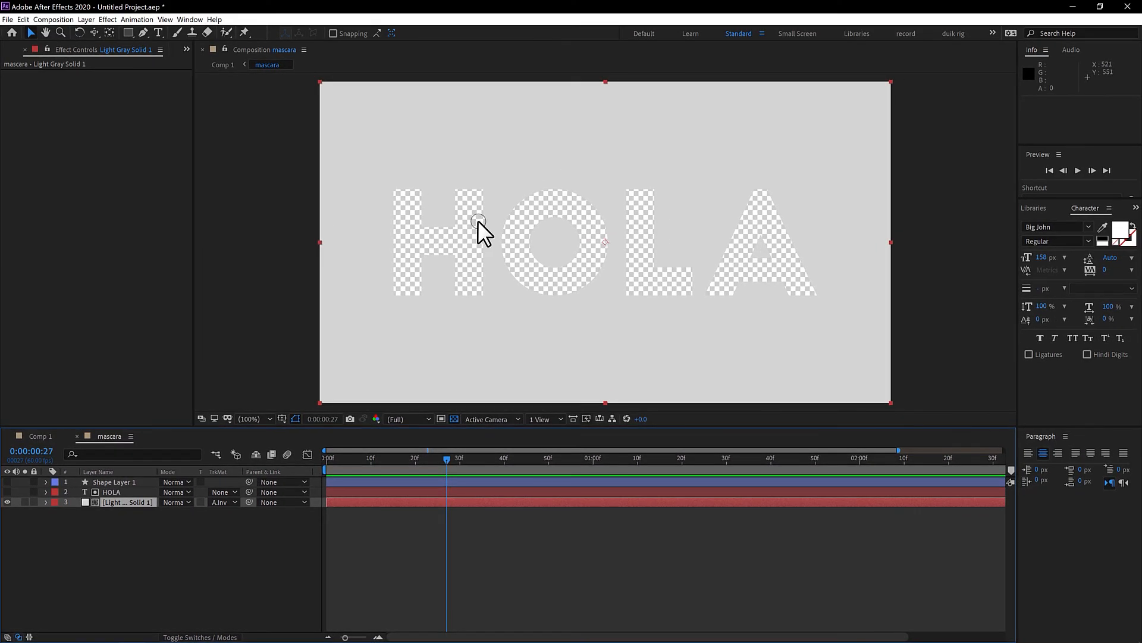
{"action": "left_click", "coordinate": [47, 436]}
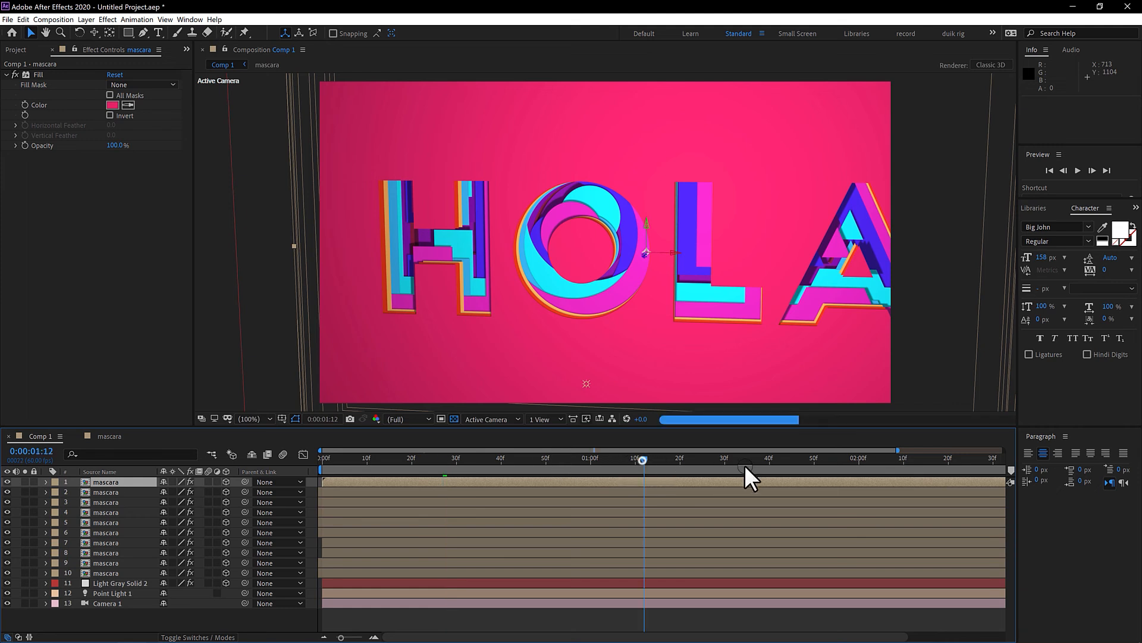
{"action": "left_click", "coordinate": [769, 460]}
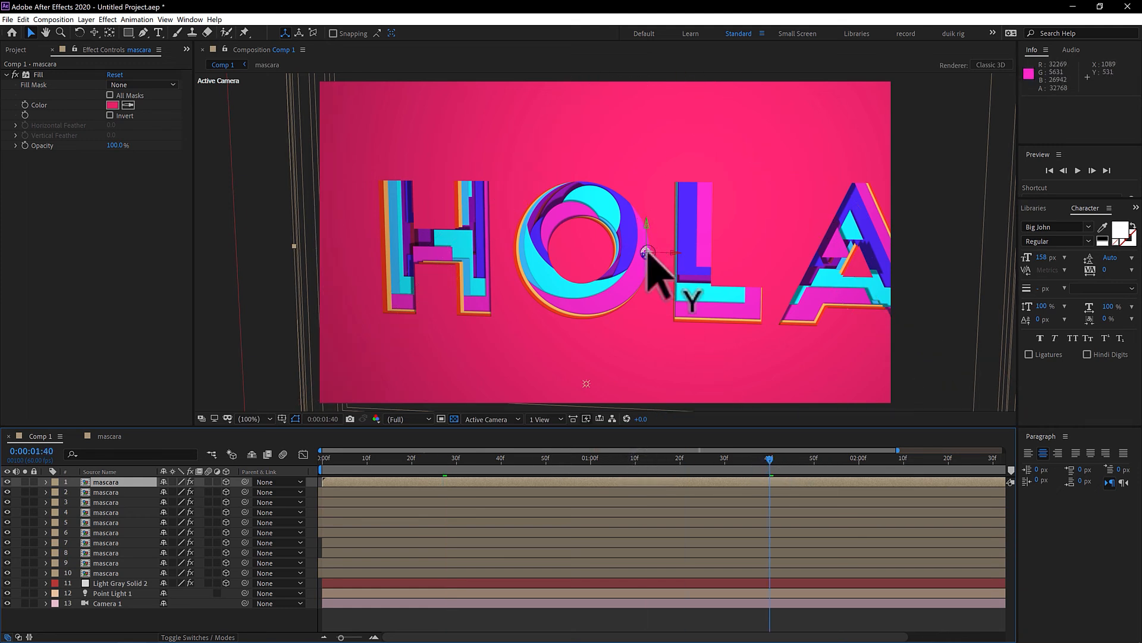
Step: Orbit Camera 1 around the cut-out HOLA letters to a position of about 619, 746, -1975
{"action": "left_click", "coordinate": [115, 603]}
{"action": "key", "text": "c"}
{"action": "key", "text": "c"}
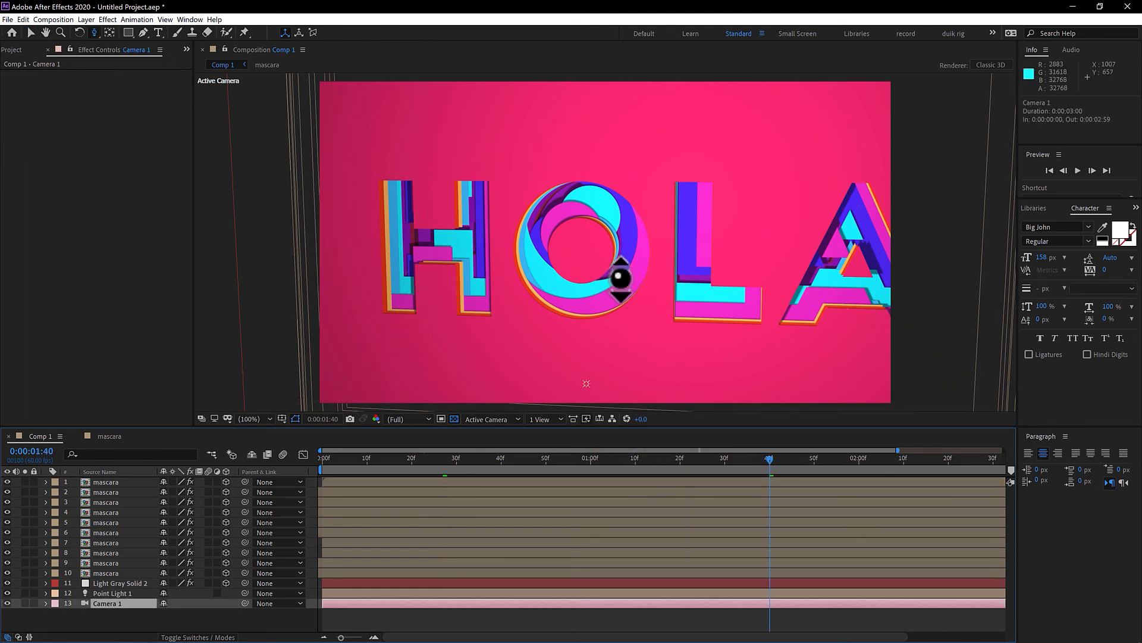
{"action": "key", "text": "c"}
{"action": "key", "text": "c"}
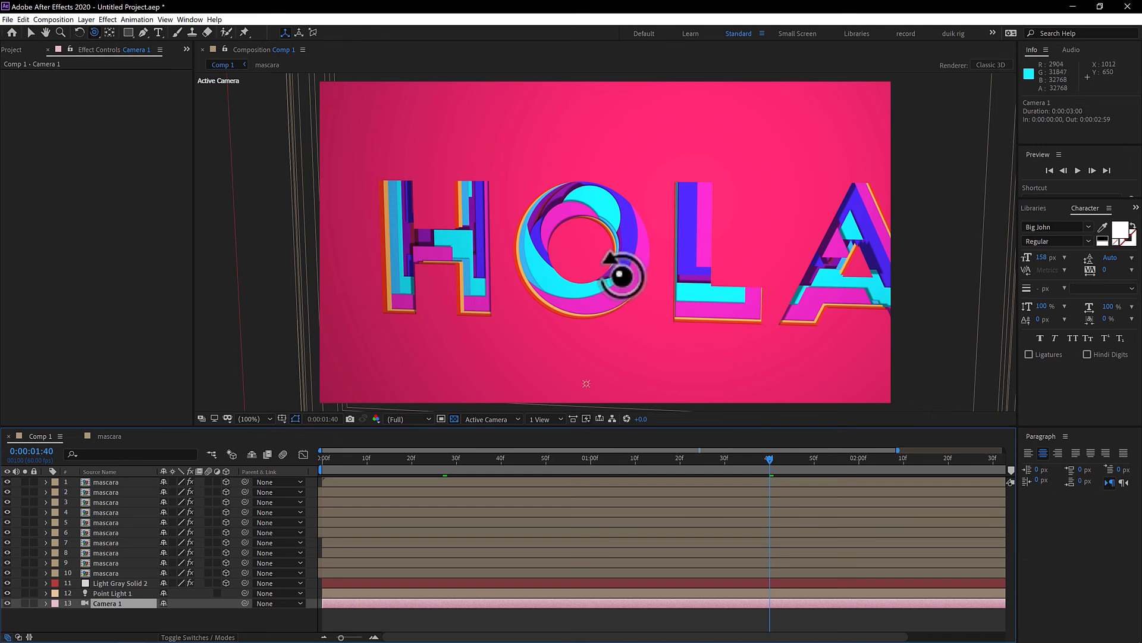
{"action": "left_click_drag", "start_coordinate": [615, 270], "coordinate": [684, 291]}
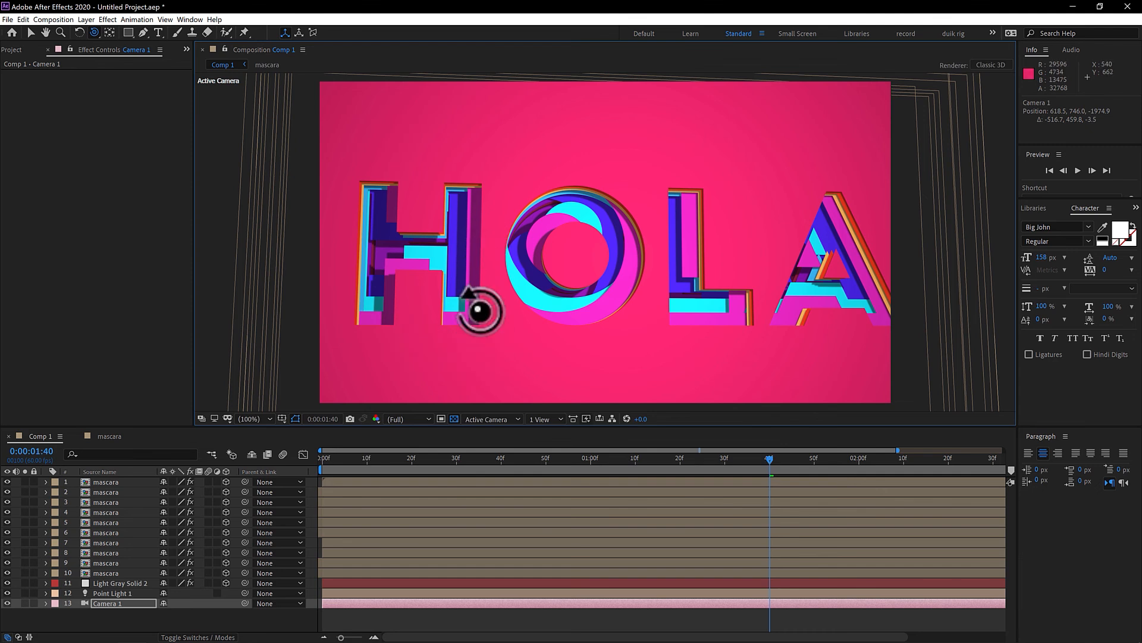
Step: Enable Draft 3D, orbit Camera 1 to about 808, 720, -1992, and turn Draft 3D off again
{"action": "left_click", "coordinate": [231, 453]}
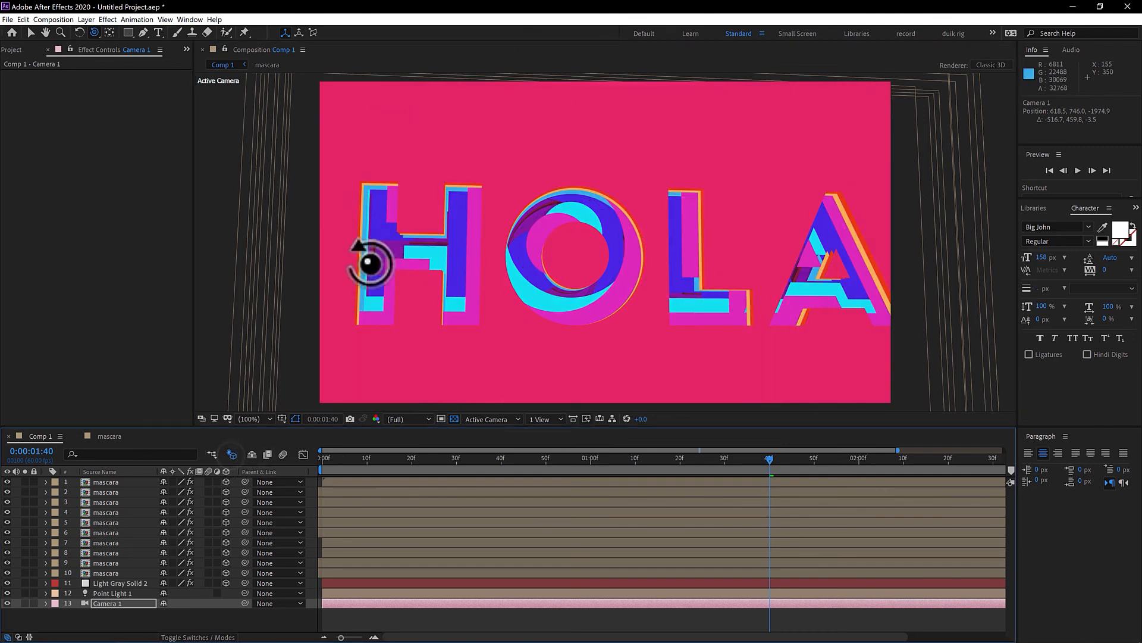
{"action": "mouse_move", "coordinate": [560, 279]}
{"action": "left_mouse_down"}
{"action": "mouse_move", "coordinate": [597, 194]}
{"action": "mouse_move", "coordinate": [643, 202]}
{"action": "mouse_move", "coordinate": [623, 204]}
{"action": "mouse_move", "coordinate": [632, 183]}
{"action": "mouse_move", "coordinate": [648, 209]}
{"action": "mouse_move", "coordinate": [562, 293]}
{"action": "mouse_move", "coordinate": [592, 237]}
{"action": "mouse_move", "coordinate": [613, 230]}
{"action": "mouse_move", "coordinate": [587, 224]}
{"action": "mouse_move", "coordinate": [565, 265]}
{"action": "left_mouse_up"}
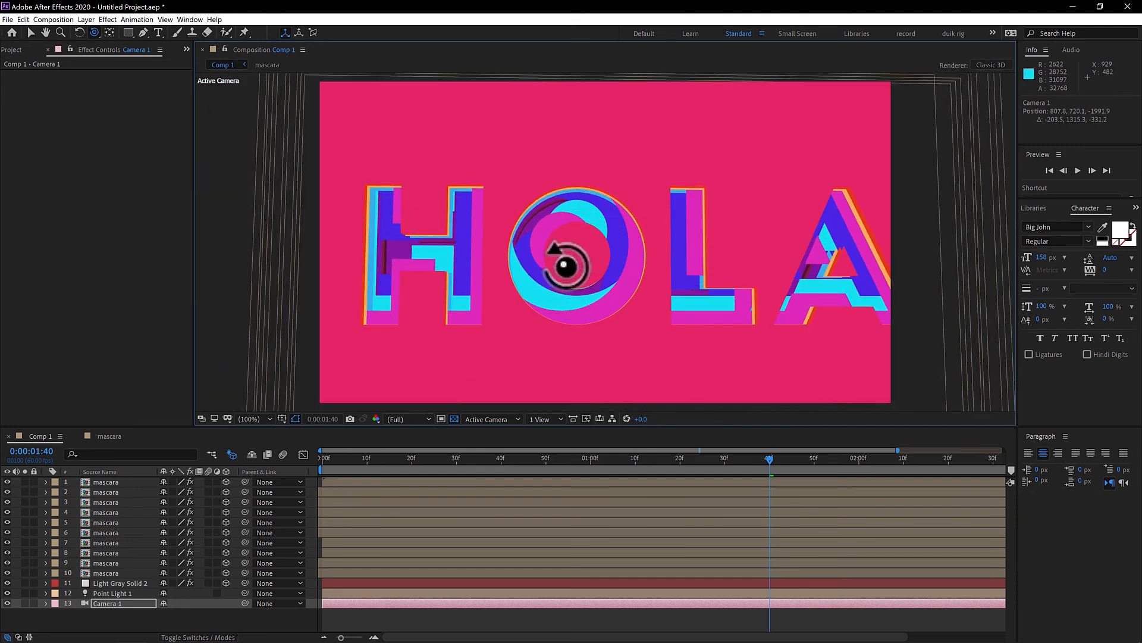
{"action": "left_click", "coordinate": [228, 457]}
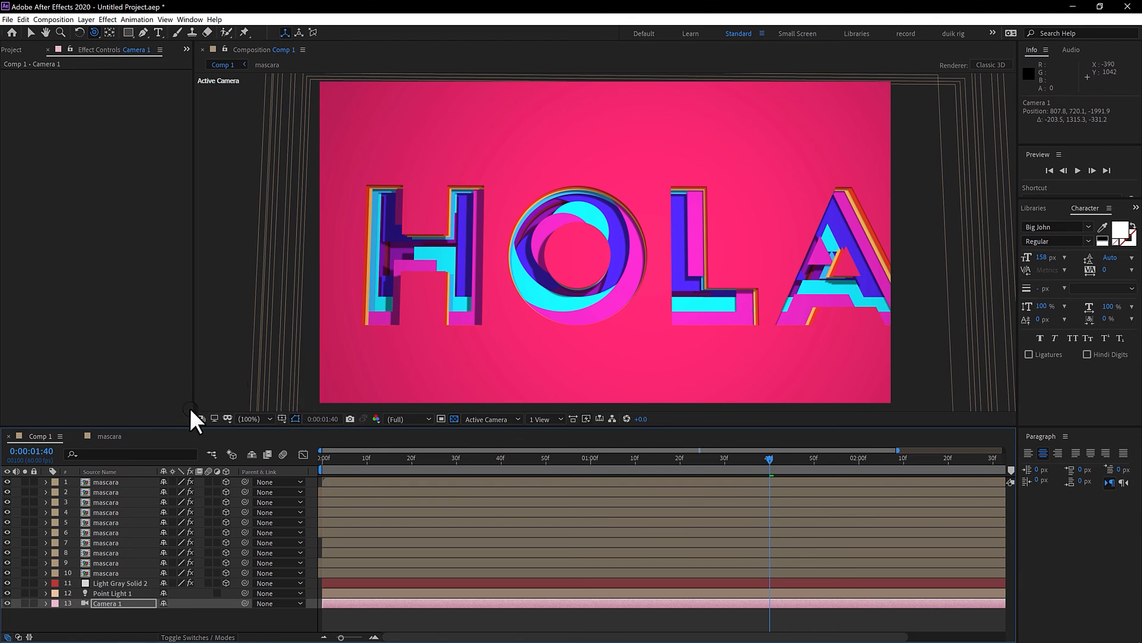
Step: In mascara, move HOLA above Shape Layer 1, show it, shrink it near the frame's center at about 1019, 684, and return to Comp 1
{"action": "left_click", "coordinate": [109, 436]}
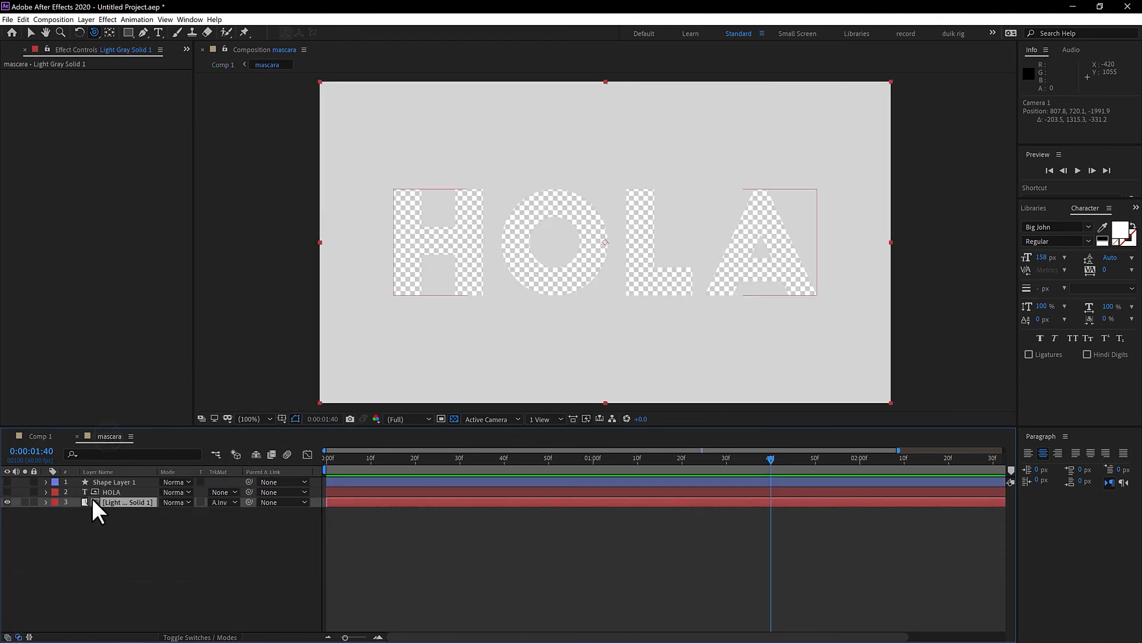
{"action": "left_click_drag", "start_coordinate": [85, 487], "coordinate": [119, 478]}
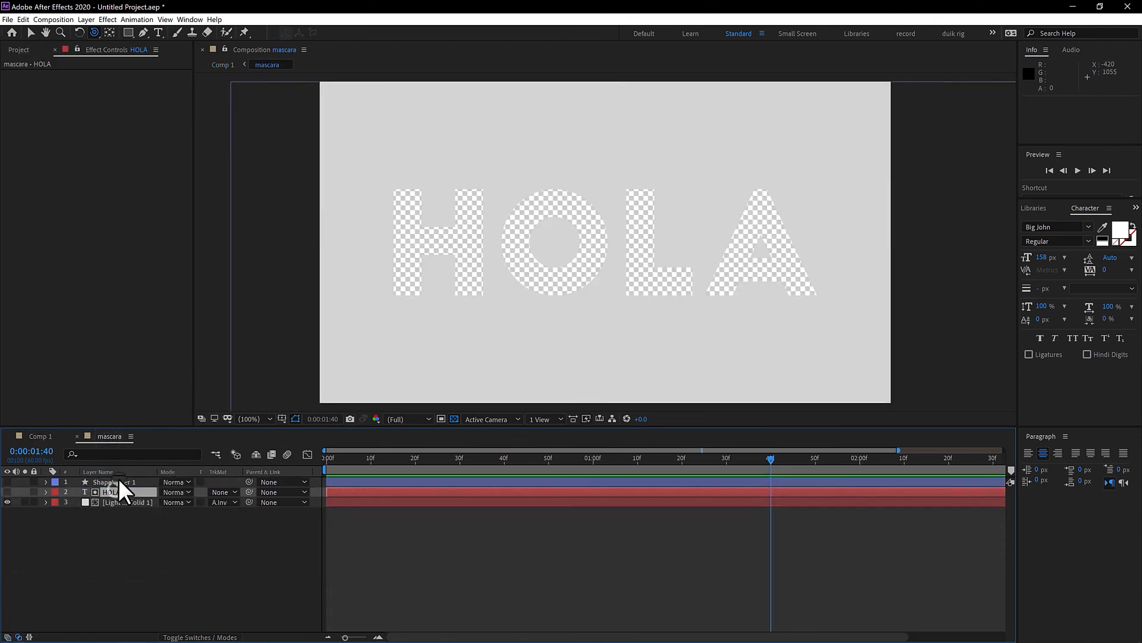
{"action": "left_click", "coordinate": [7, 482]}
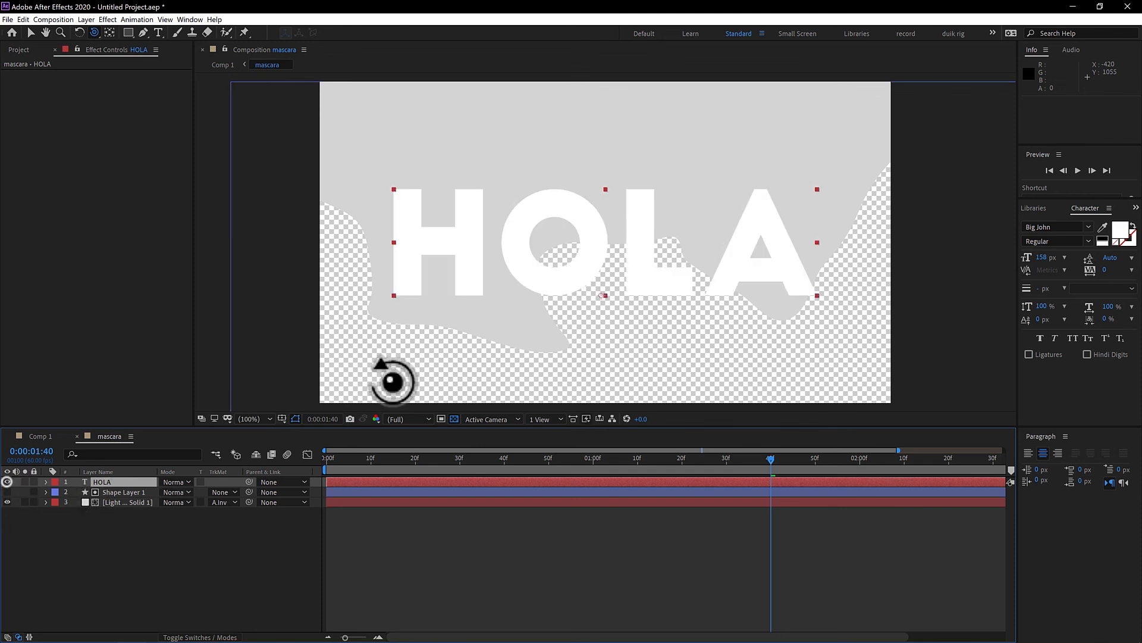
{"action": "left_click_drag", "start_coordinate": [817, 242], "coordinate": [672, 272]}
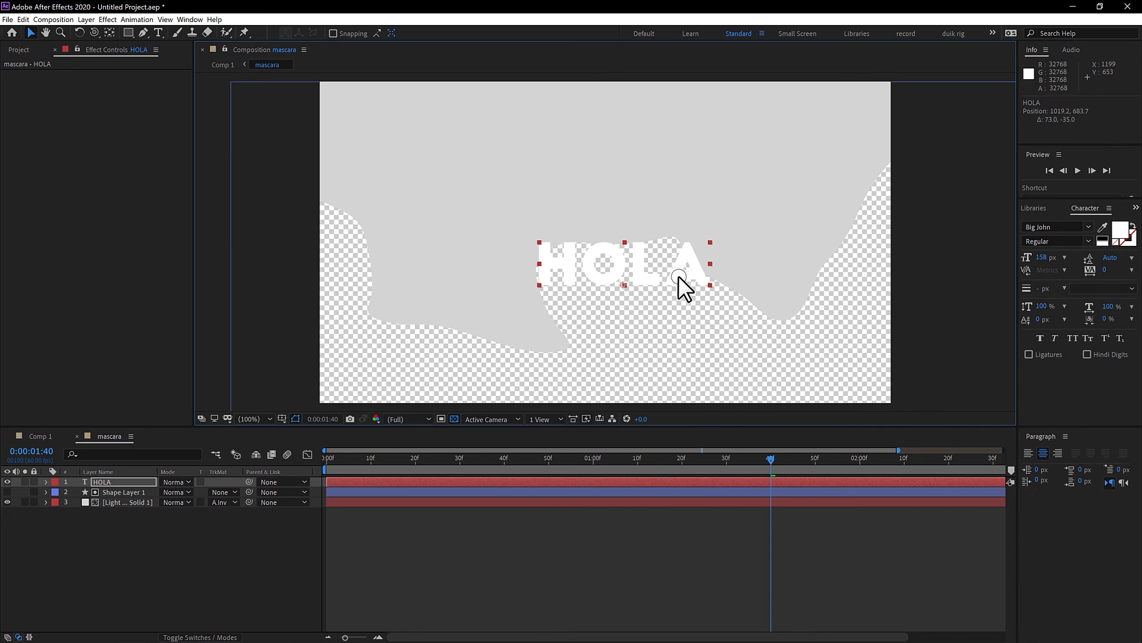
{"action": "left_click", "coordinate": [41, 434]}
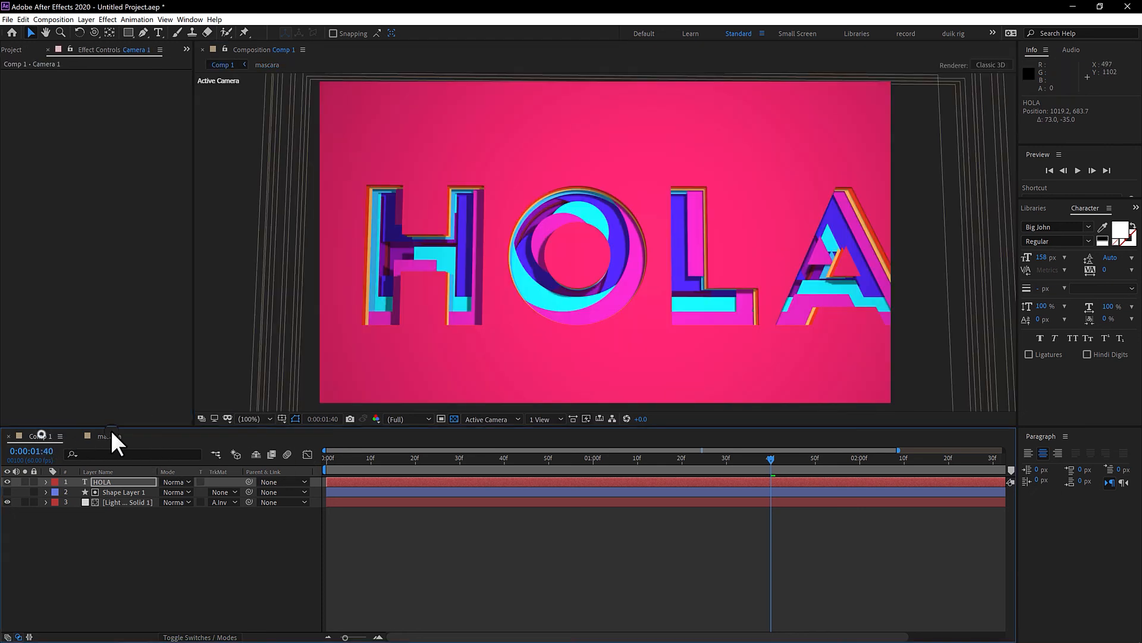